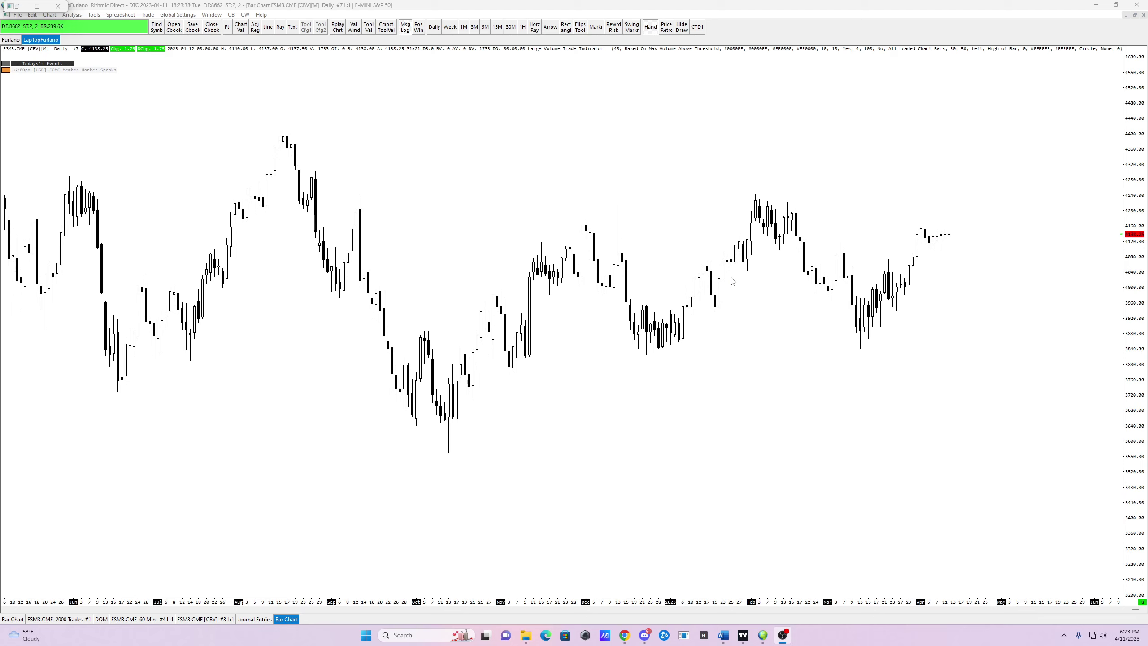
# Examine the ESM3.CME daily bar chart's price swings from spring 2022 through the latest April 2023 bars.
pyautogui.moveTo(901, 206); pyautogui.dragTo(861, 200)
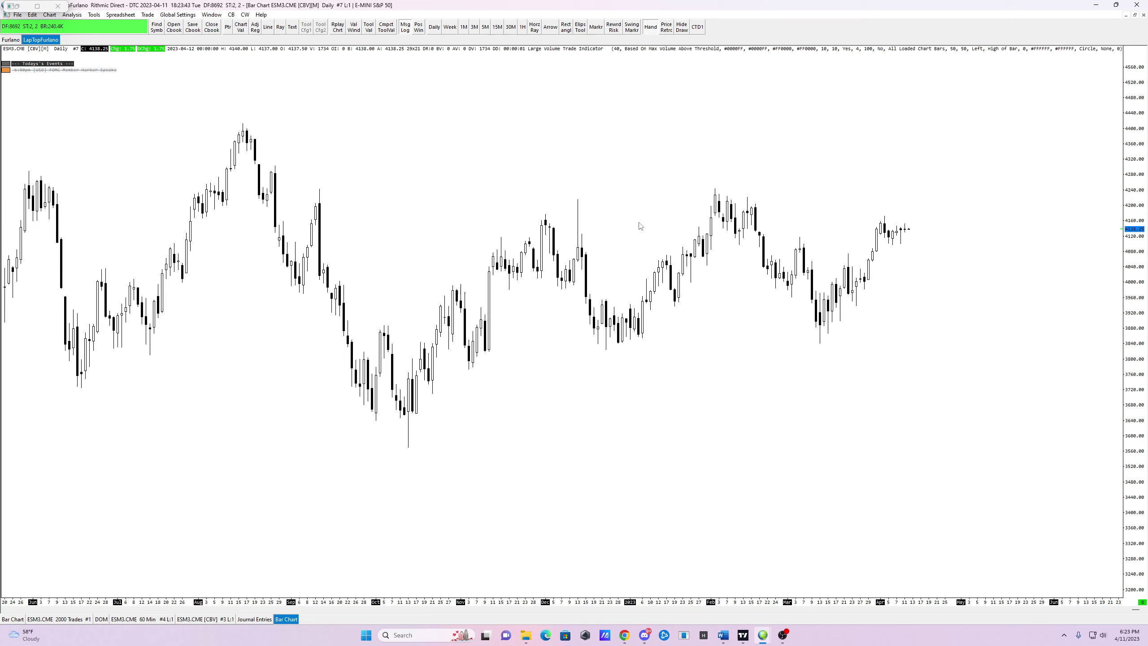
pyautogui.moveTo(652, 212); pyautogui.dragTo(697, 278)
pyautogui.scroll(-4, 682, 252)
pyautogui.scroll(6, 698, 282)
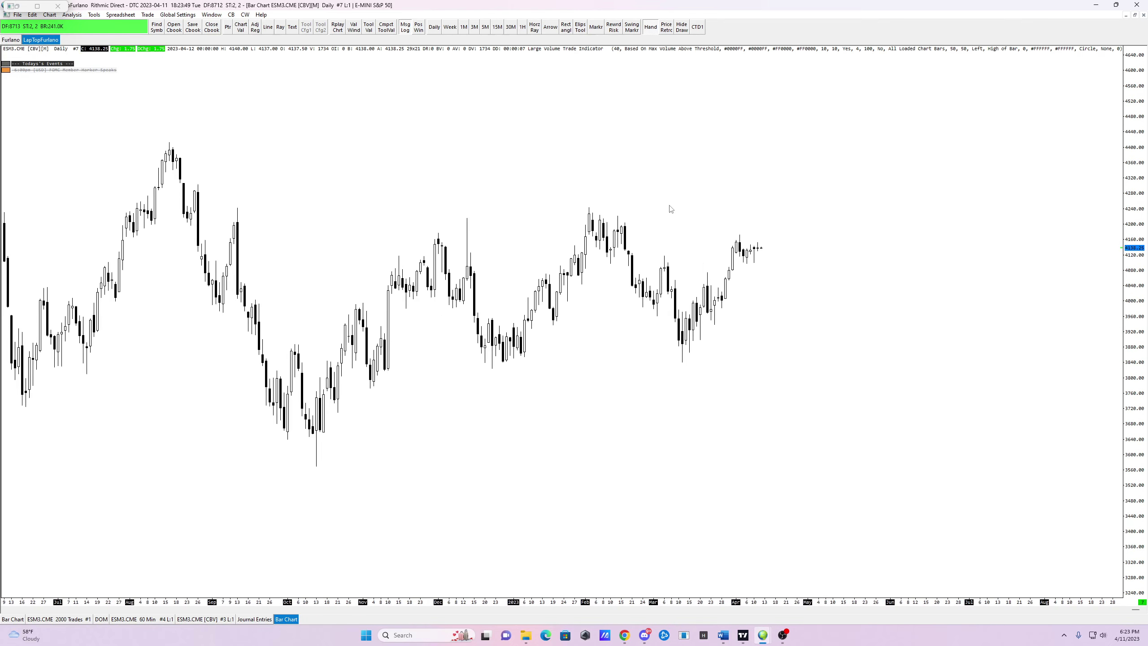
pyautogui.moveTo(626, 197); pyautogui.dragTo(670, 212)
pyautogui.scroll(-1, 823, 218)
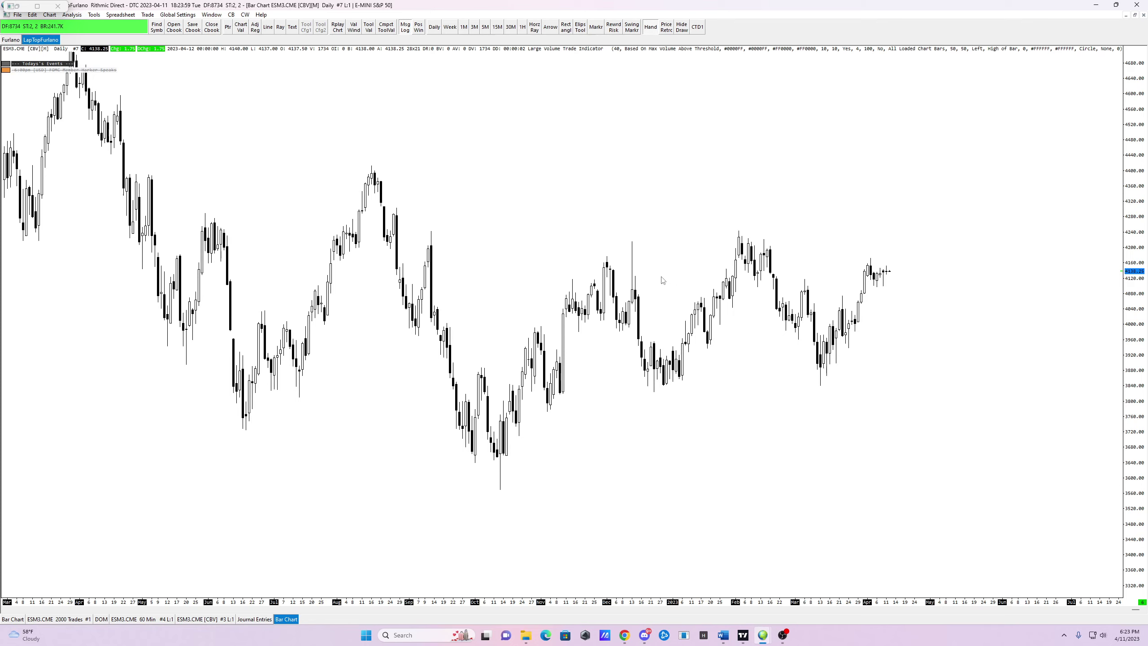
pyautogui.scroll(-1, 656, 274)
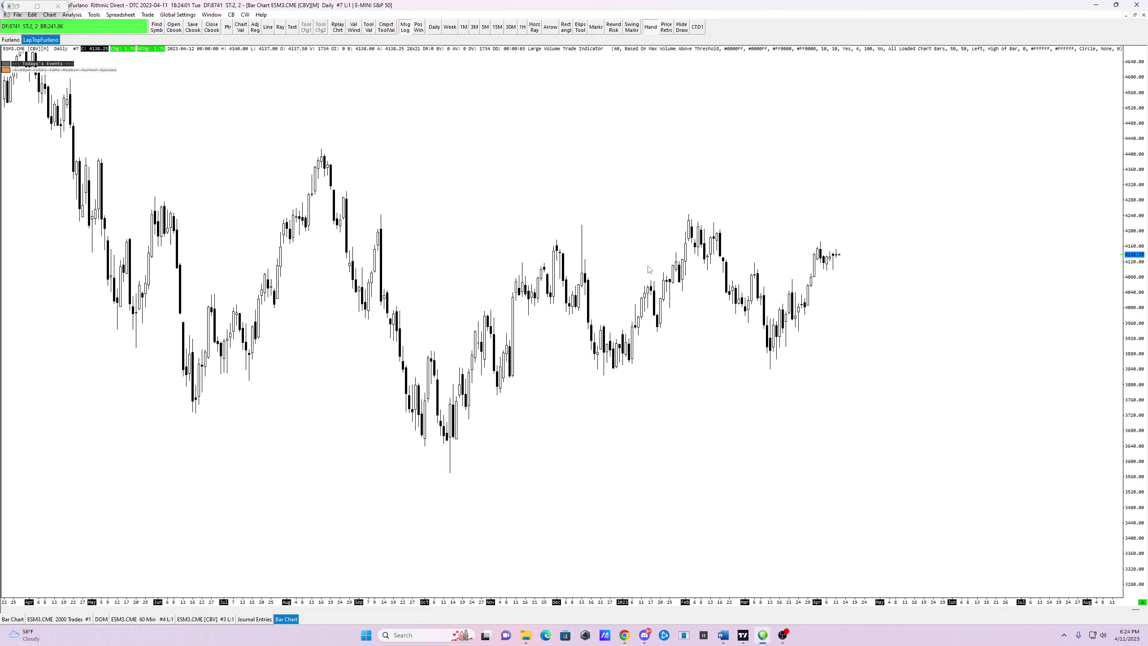
pyautogui.moveTo(610, 216); pyautogui.dragTo(584, 203)
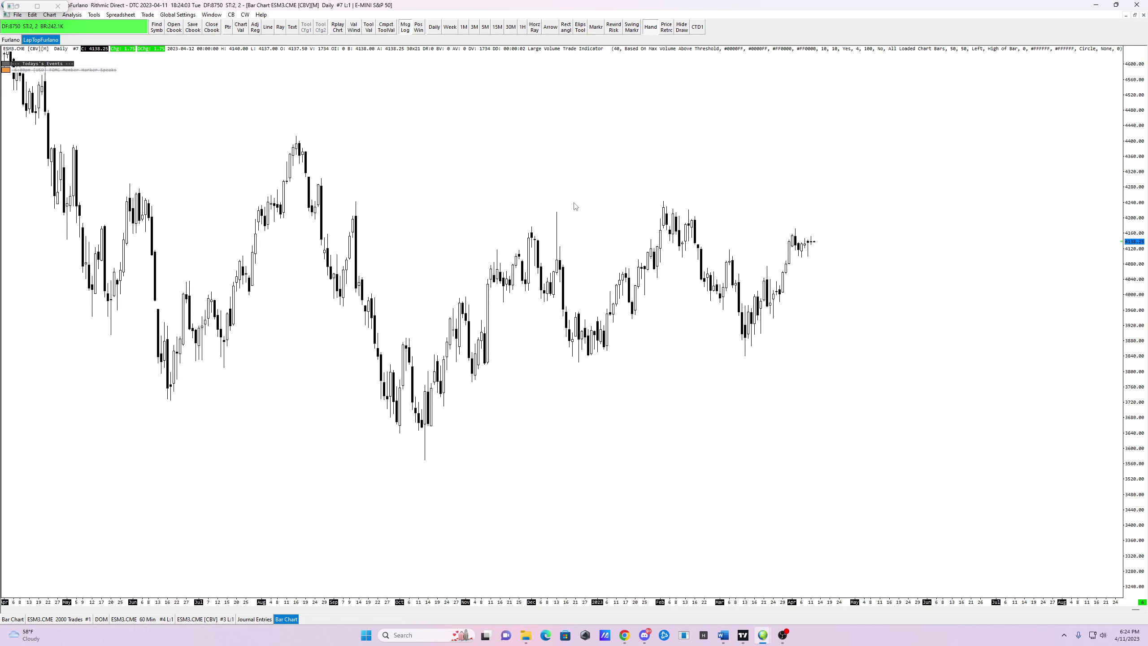
pyautogui.scroll(3, 709, 392)
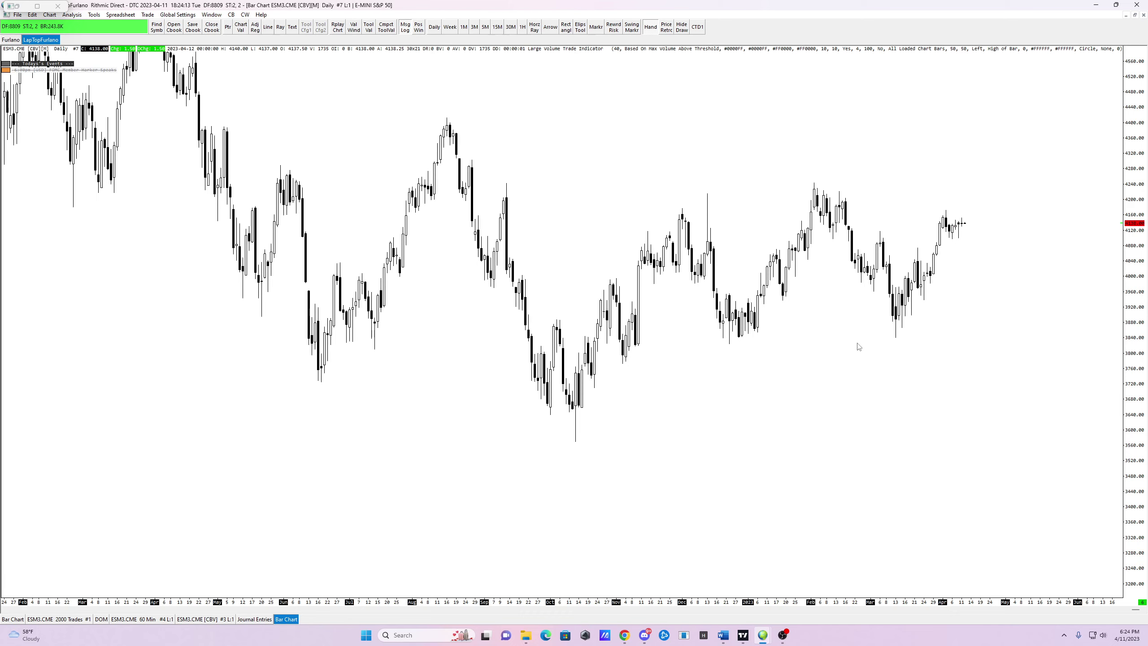
pyautogui.moveTo(587, 222); pyautogui.dragTo(568, 259)
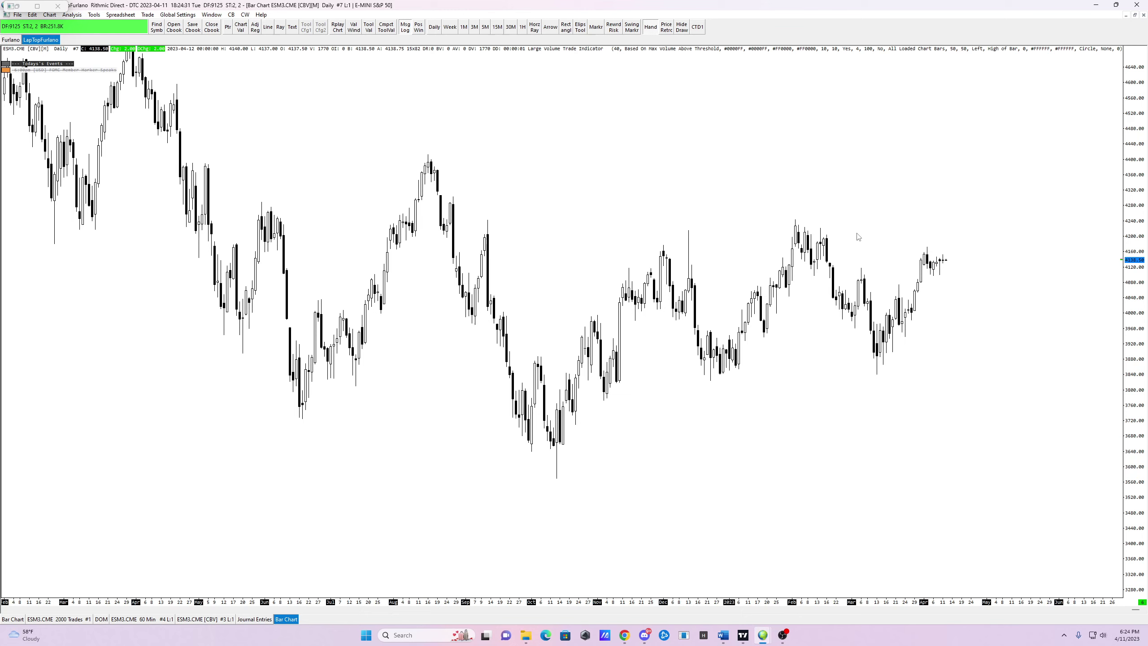
pyautogui.moveTo(859, 236); pyautogui.dragTo(826, 239)
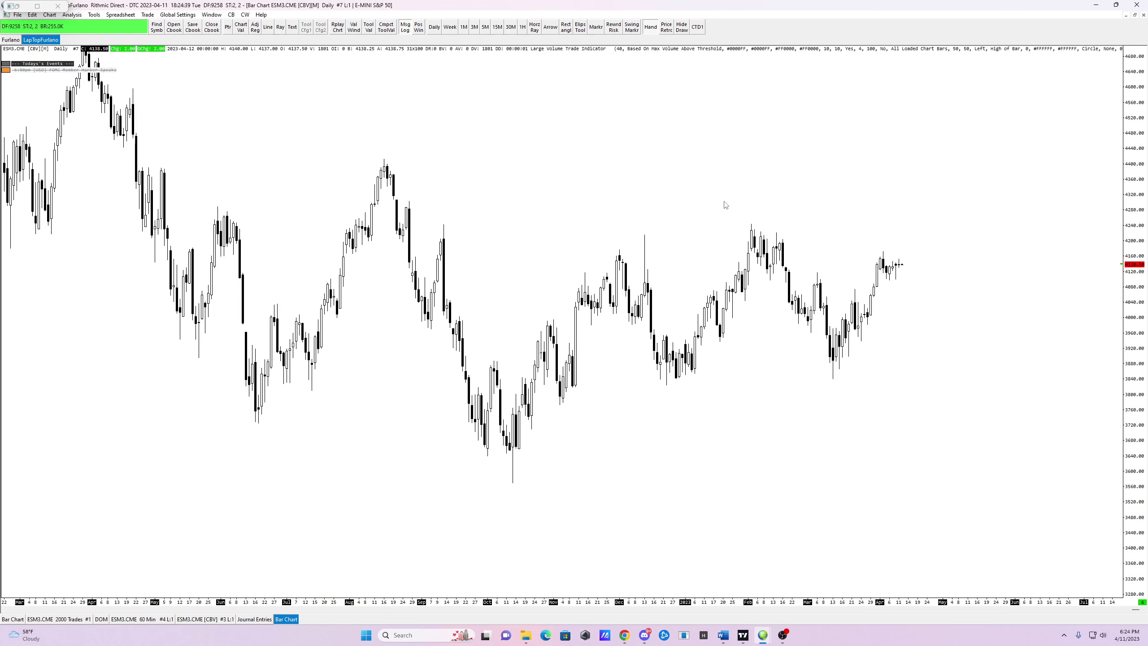
pyautogui.moveTo(854, 191); pyautogui.dragTo(815, 184)
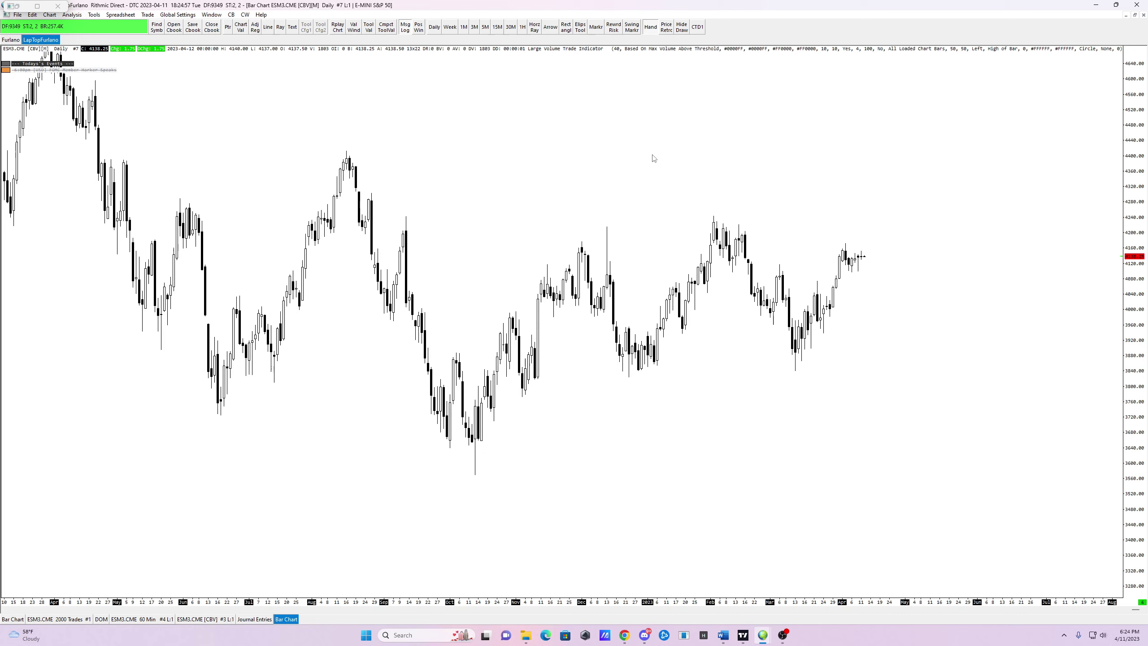
pyautogui.moveTo(838, 183); pyautogui.dragTo(749, 190)
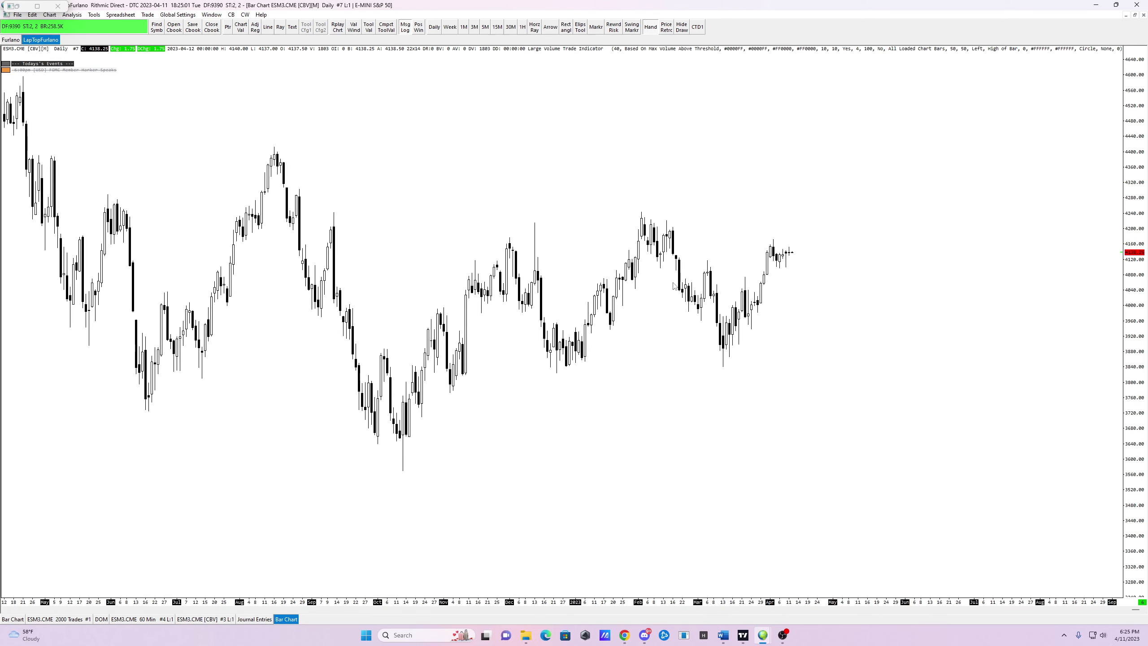
pyautogui.moveTo(601, 188); pyautogui.dragTo(638, 200)
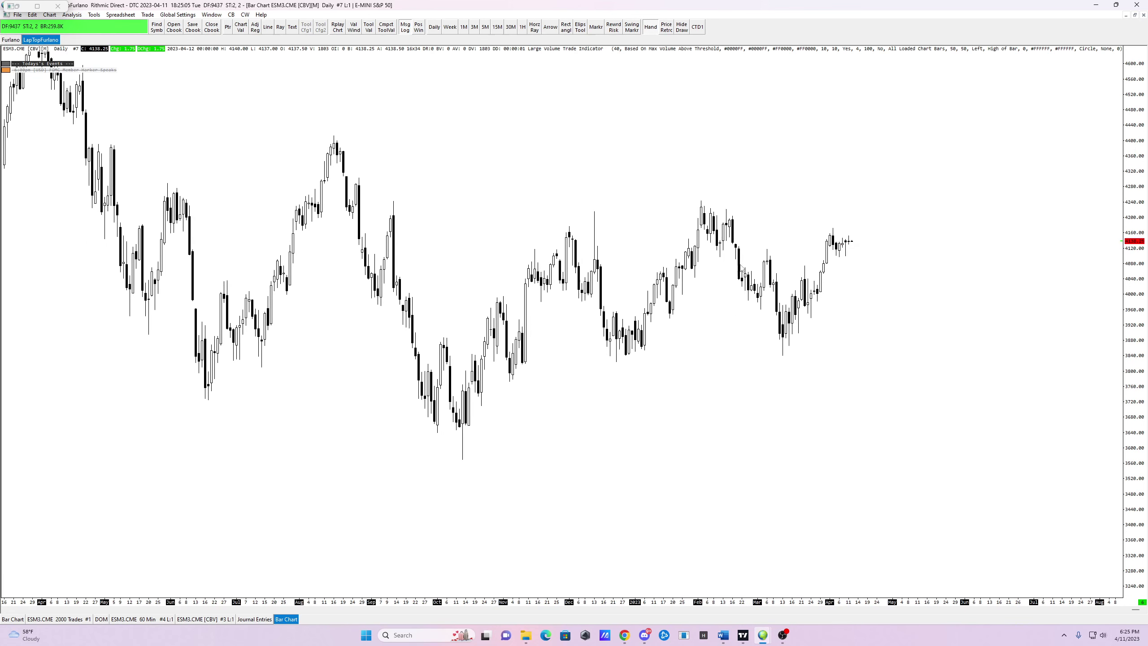
pyautogui.moveTo(721, 187); pyautogui.dragTo(699, 214)
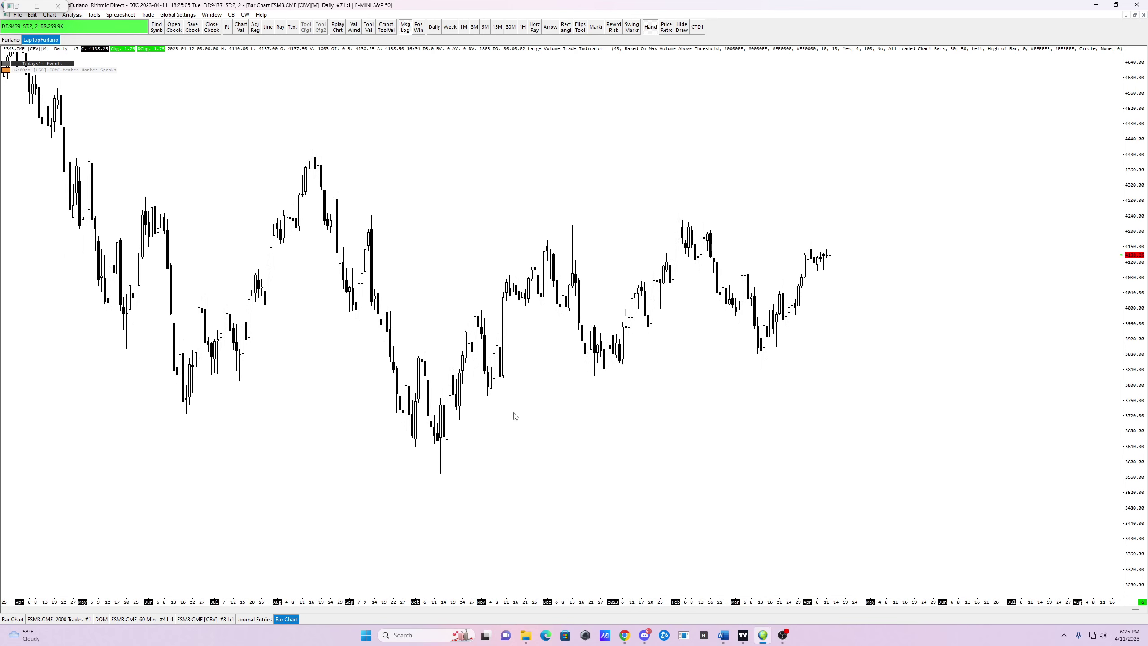
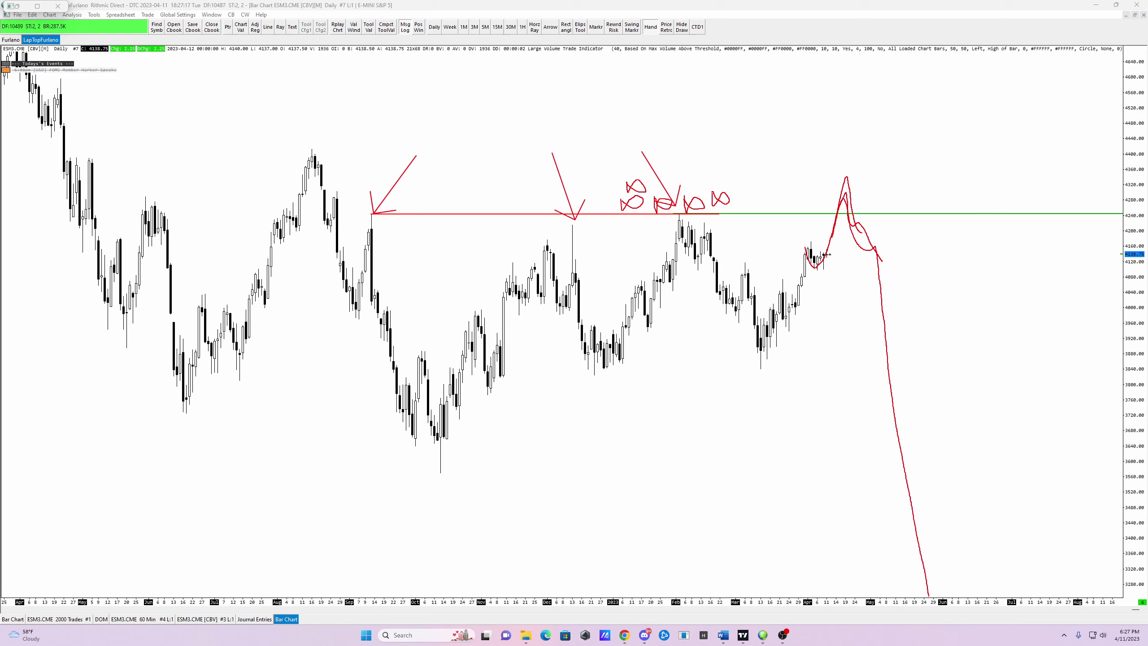
# Clear the freehand markup and label the green horizontal ray at the February 2023 high "BLiq".
pyautogui.press('Escape')
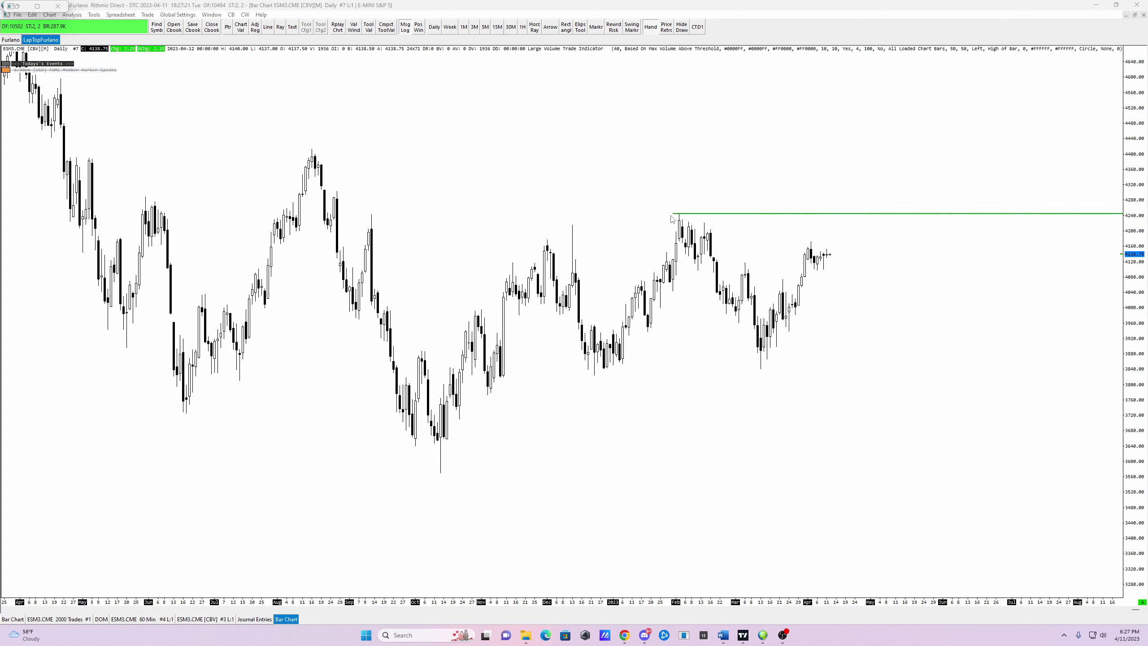
pyautogui.rightClick(689, 214)
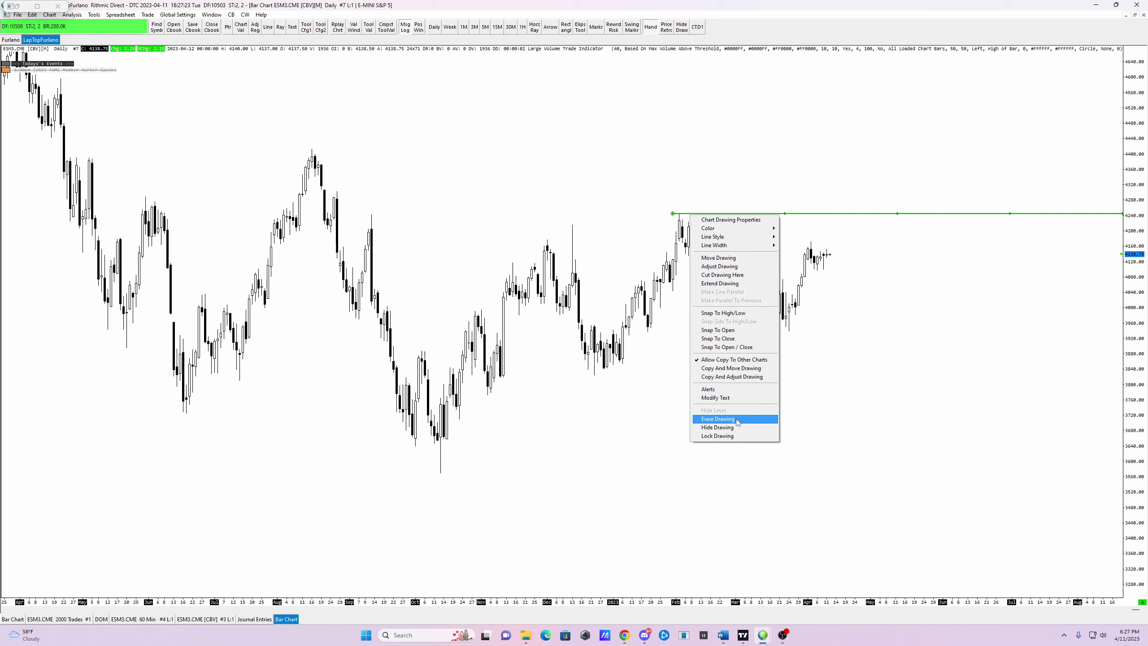
pyautogui.click(739, 397)
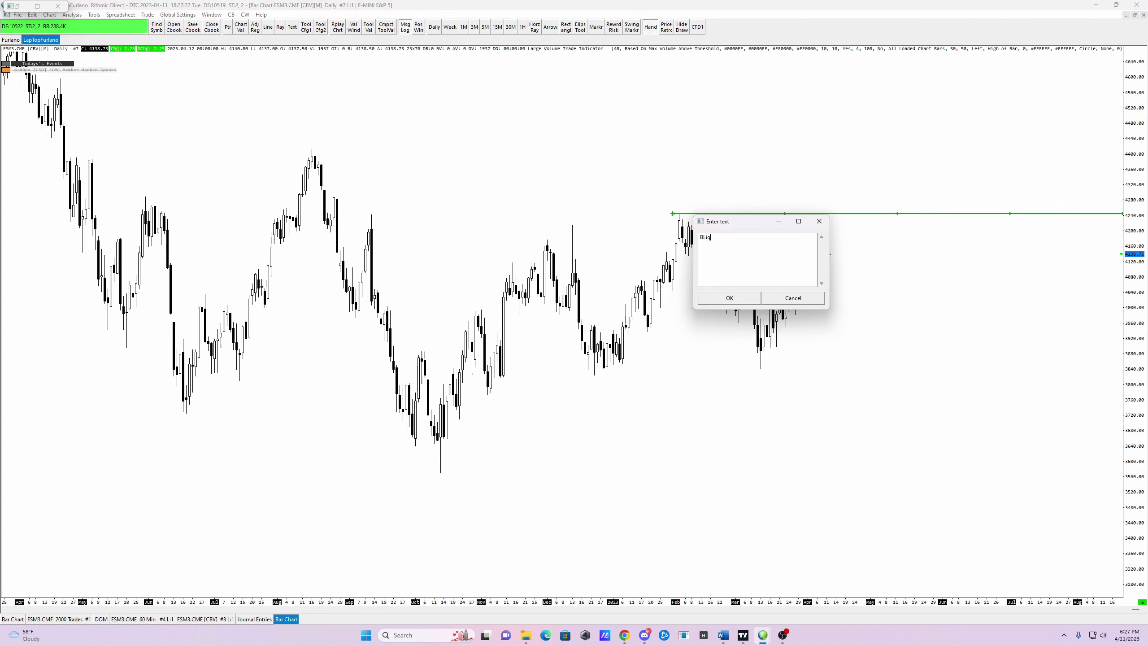
pyautogui.click(729, 299)
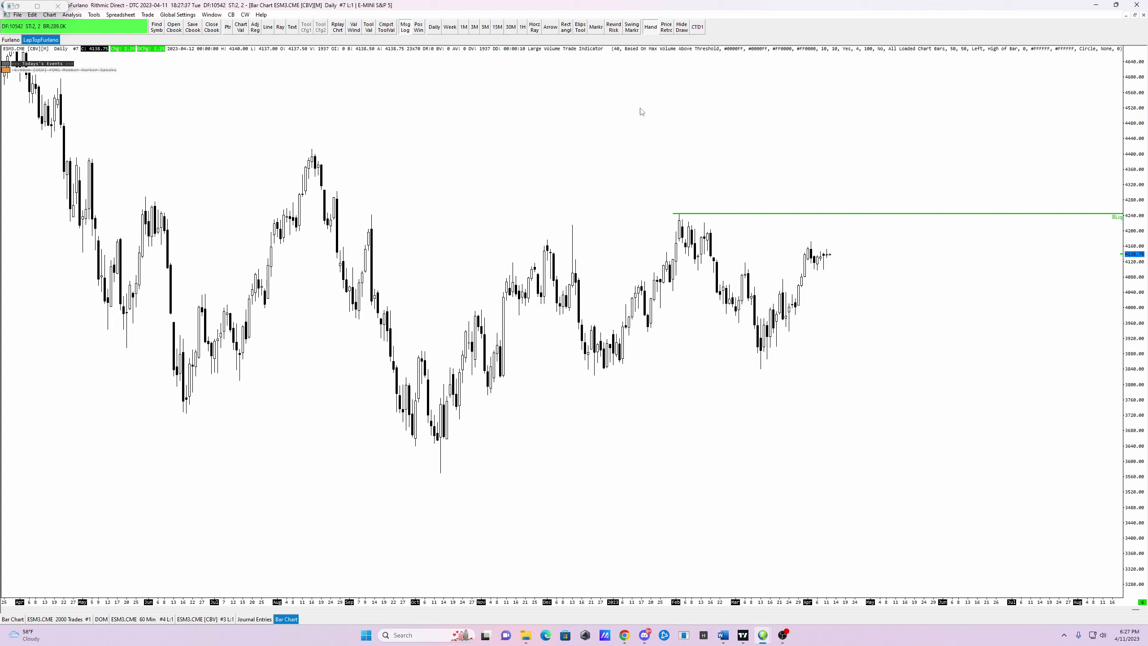
# Add a horizontal ray from the October 2022 low and color it red with Color #2.
pyautogui.click(539, 32)
pyautogui.moveTo(448, 486); pyautogui.dragTo(439, 473)
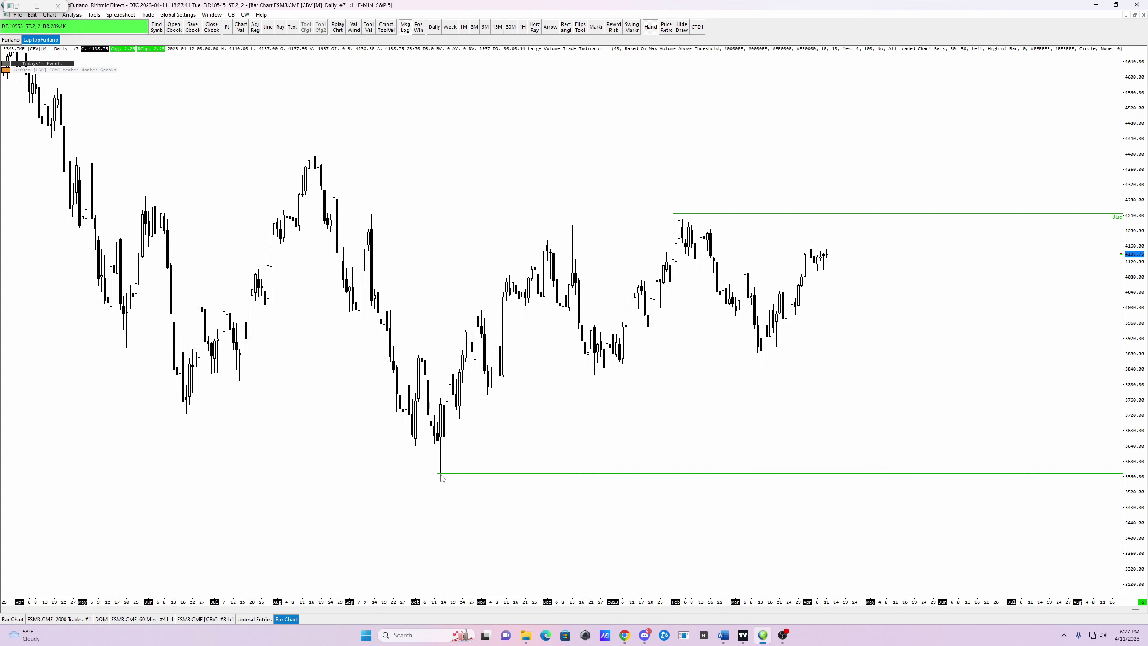
pyautogui.rightClick(441, 474)
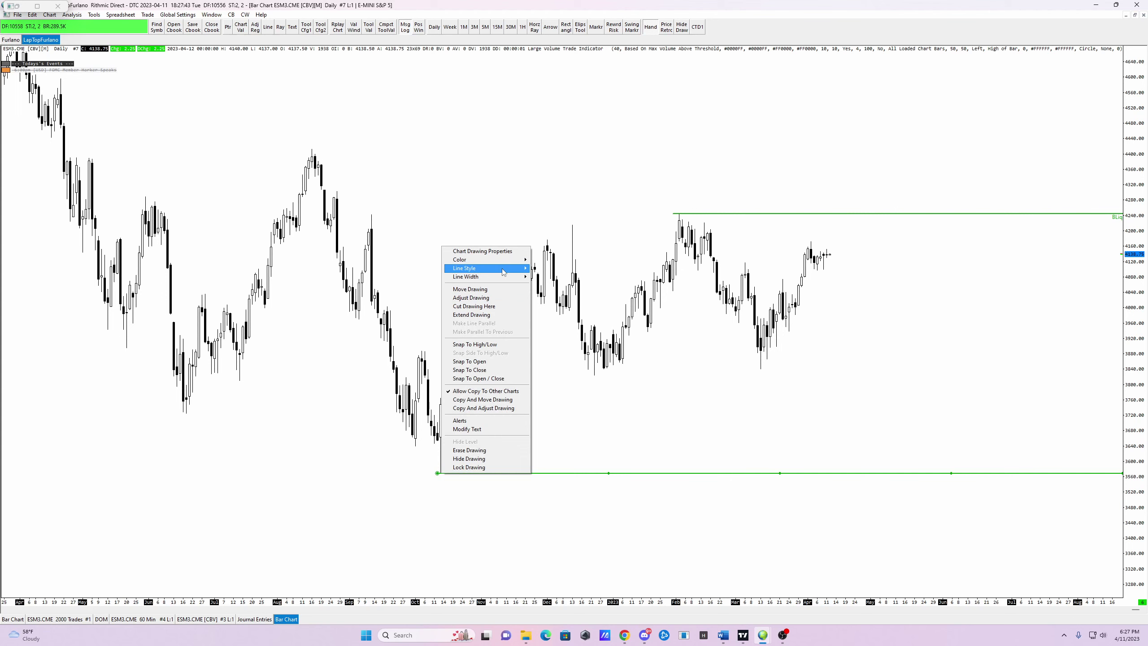
pyautogui.moveTo(499, 259)
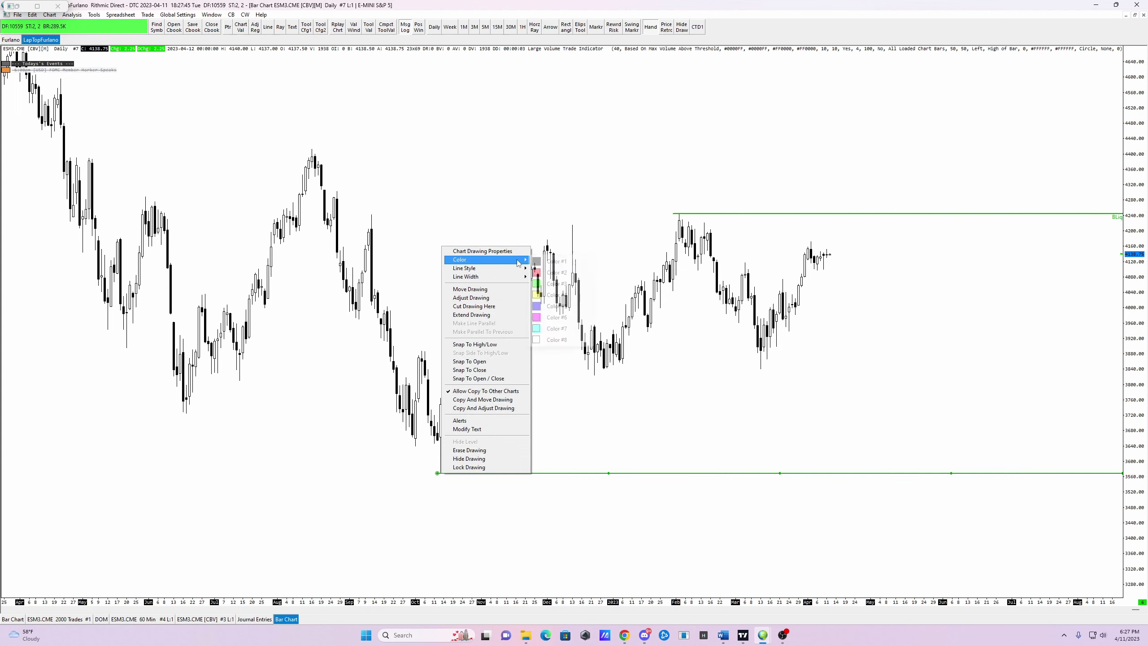
pyautogui.click(558, 277)
# Label the red horizontal ray at the October 2022 low "SLiq".
pyautogui.rightClick(448, 474)
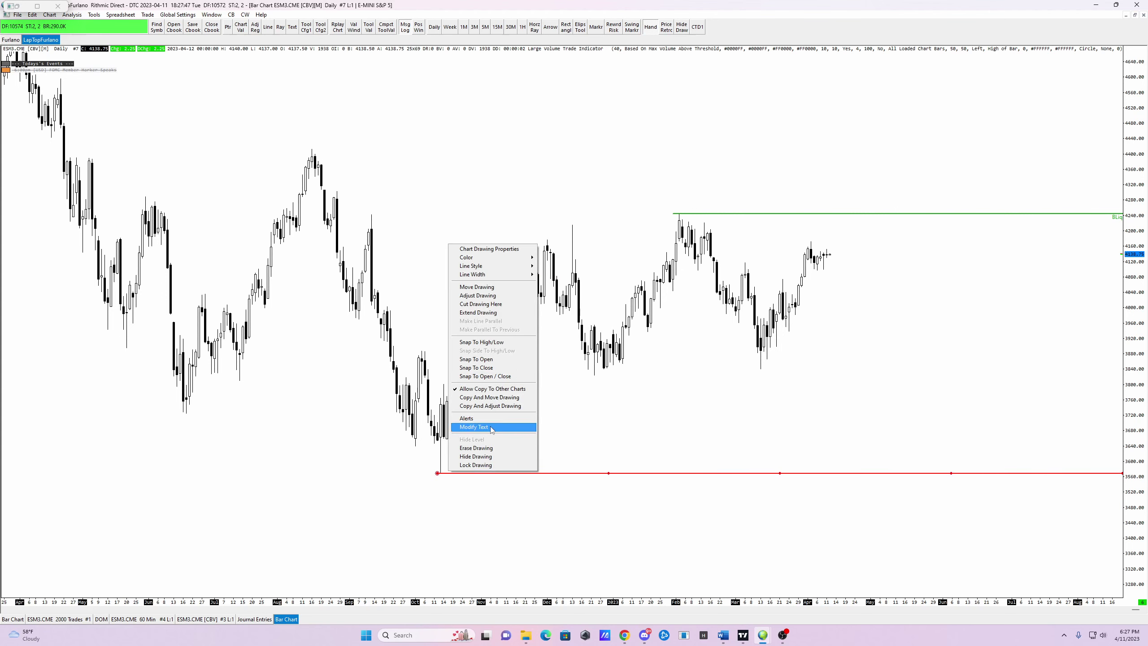
pyautogui.click(474, 428)
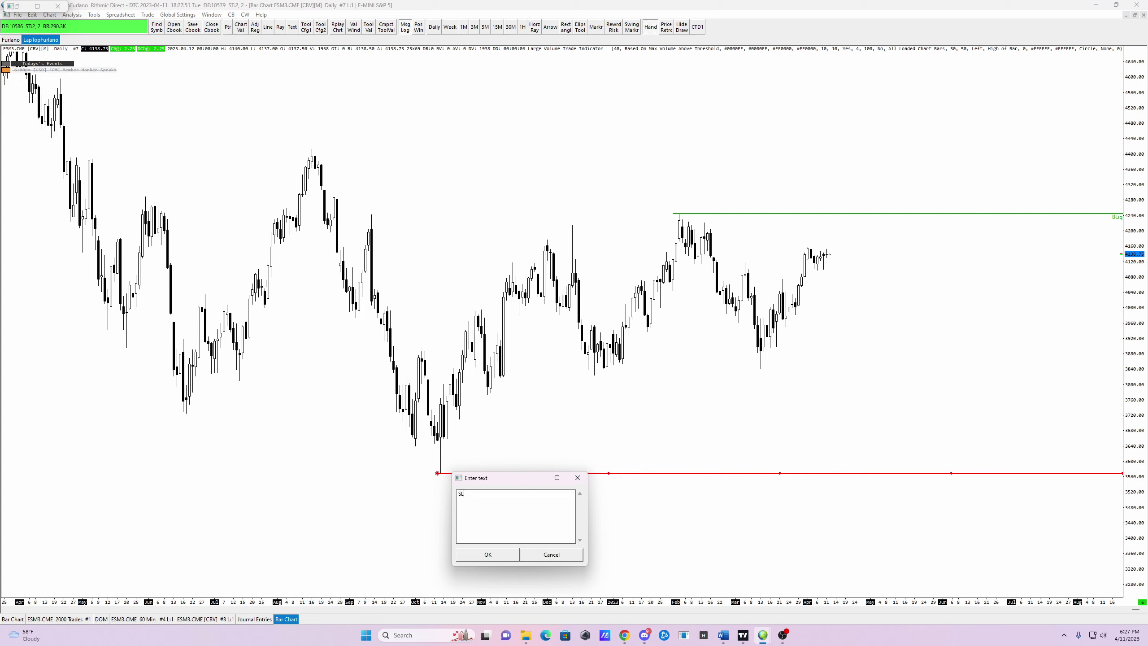
pyautogui.click(498, 554)
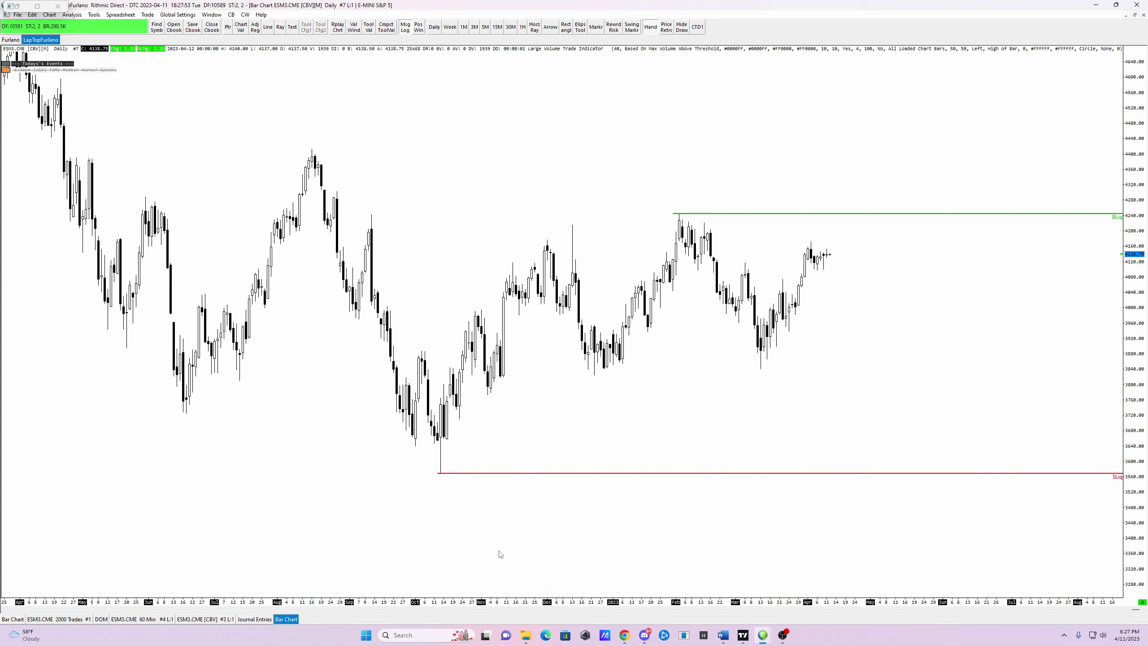
# Circle the October low, sketch a projected price drop oscillating around the SLiq line, and clear the markup.
pyautogui.hotkey('ctrl', 'shift', '3')
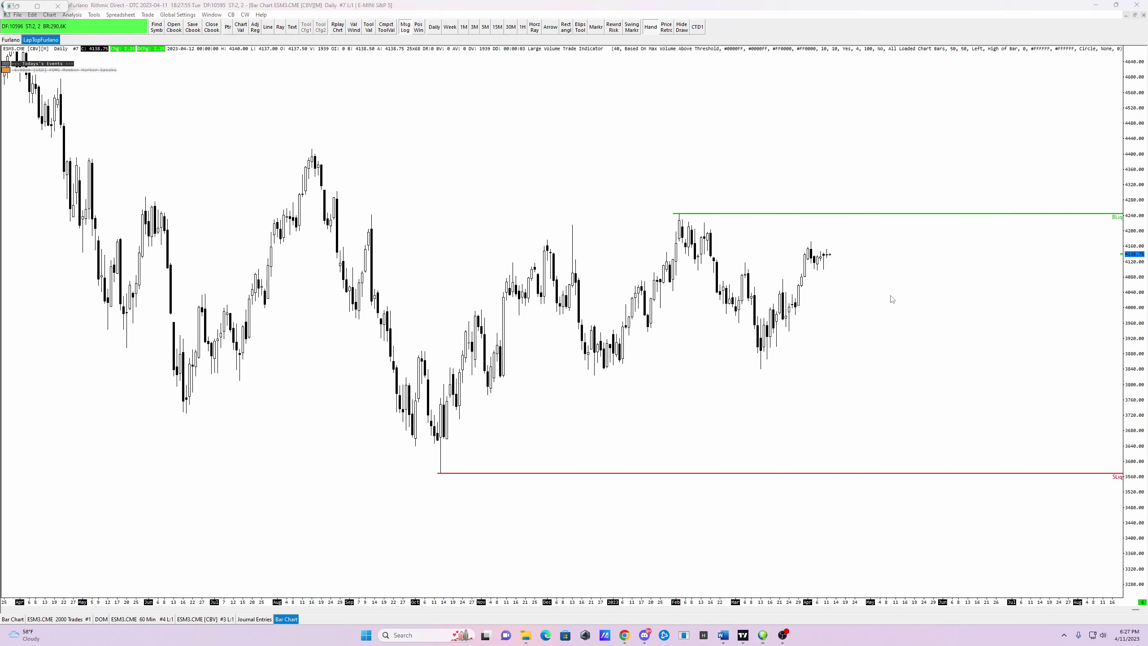
pyautogui.moveTo(437, 455)
pyautogui.mouseDown()
pyautogui.moveTo(423, 472)
pyautogui.moveTo(437, 455)
pyautogui.mouseUp()
pyautogui.moveTo(827, 269)
pyautogui.mouseDown()
pyautogui.moveTo(827, 373)
pyautogui.moveTo(914, 495)
pyautogui.moveTo(934, 473)
pyautogui.moveTo(952, 477)
pyautogui.moveTo(968, 441)
pyautogui.mouseUp()
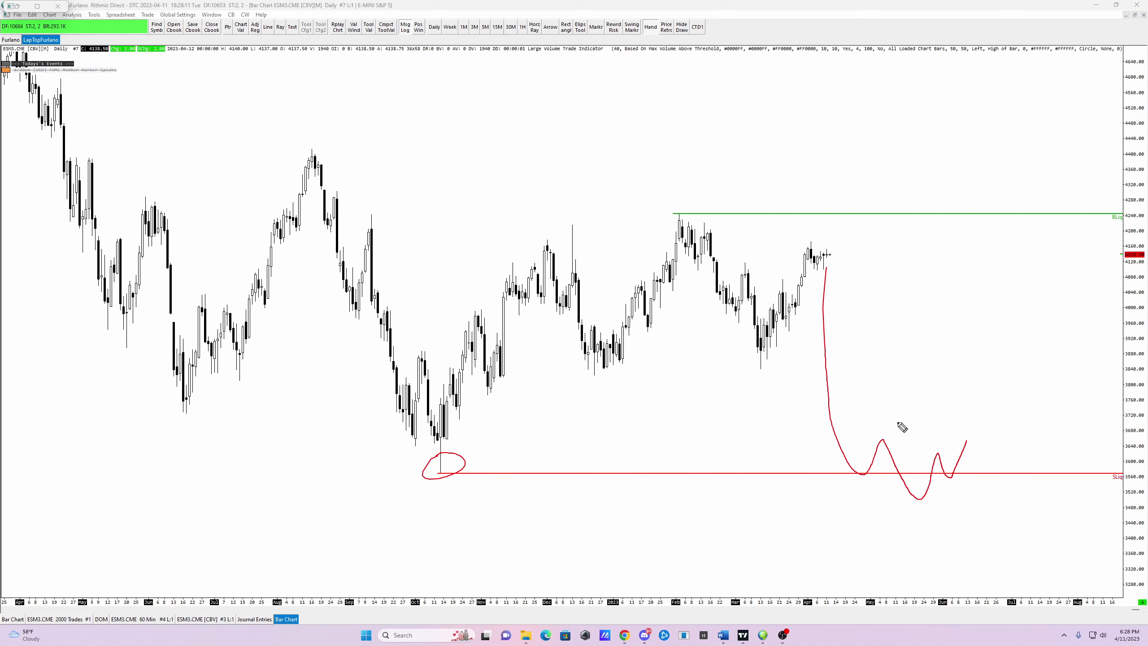
pyautogui.press('Escape')
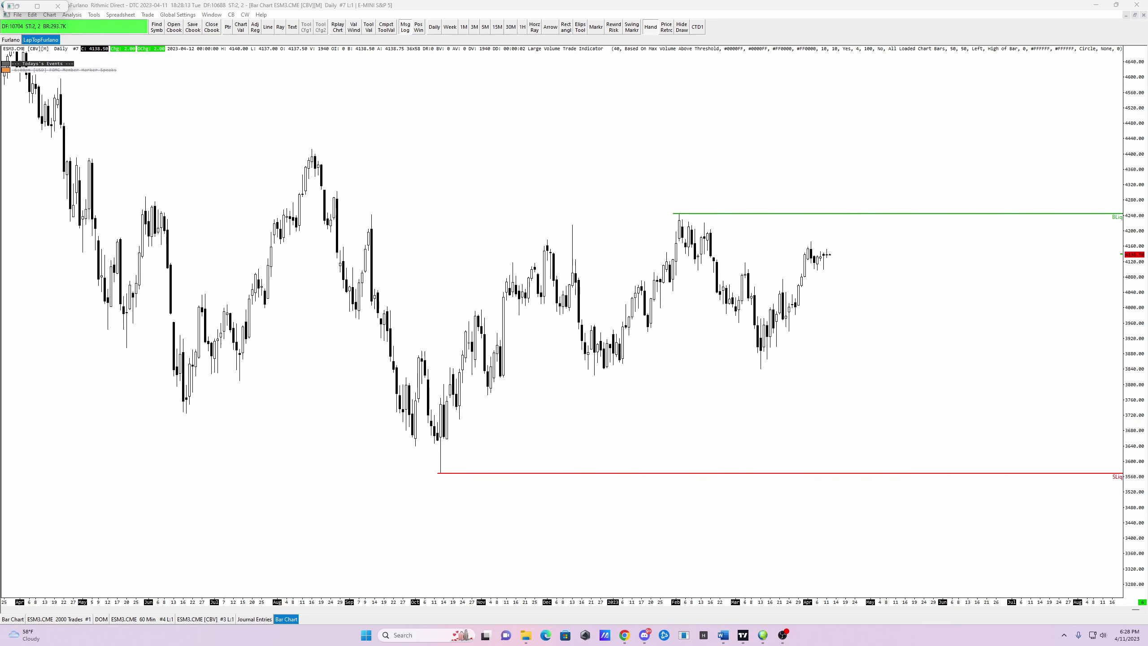
# Copy the green BLiq ray and anchor the copy at the August 2022 swing high.
pyautogui.moveTo(777, 170); pyautogui.dragTo(738, 161)
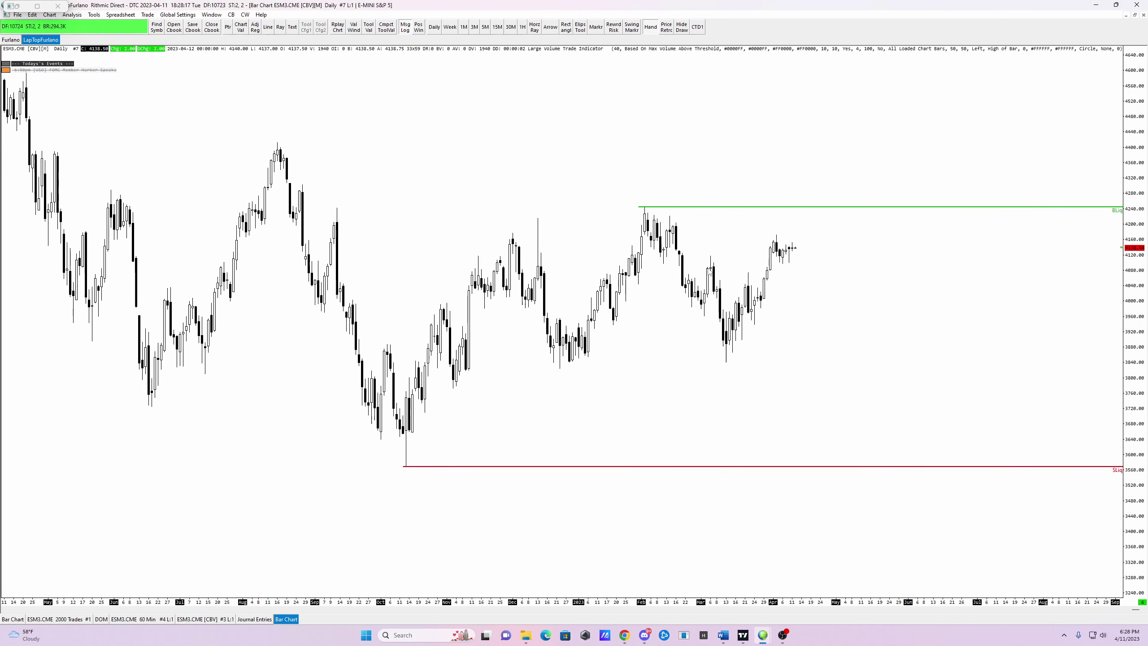
pyautogui.rightClick(652, 207)
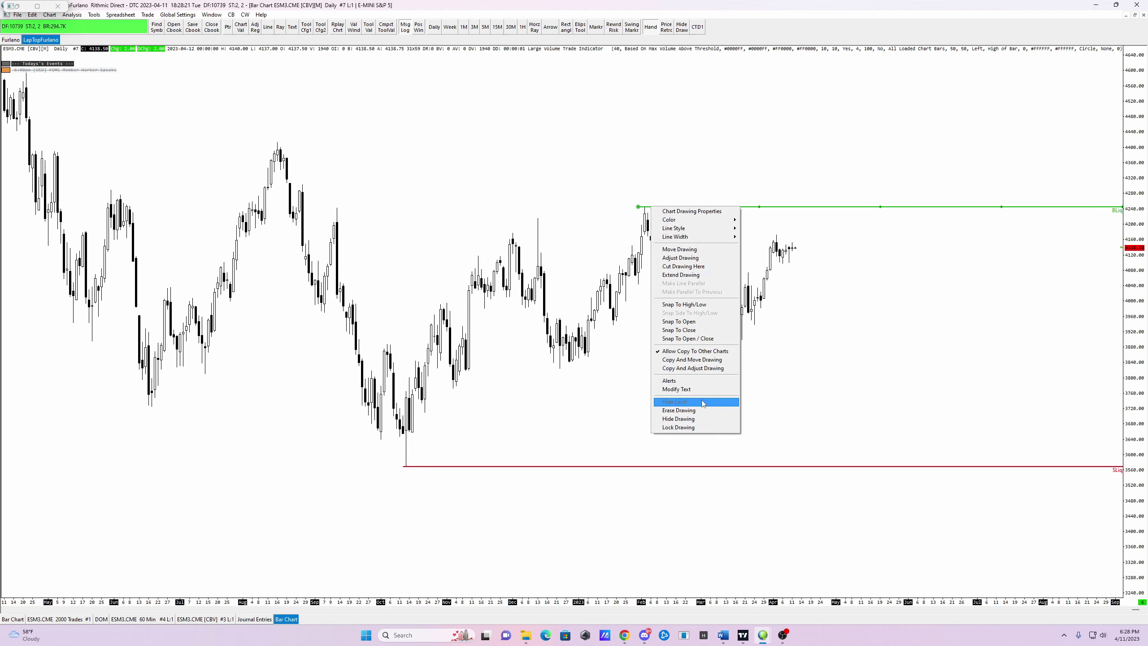
pyautogui.click(704, 362)
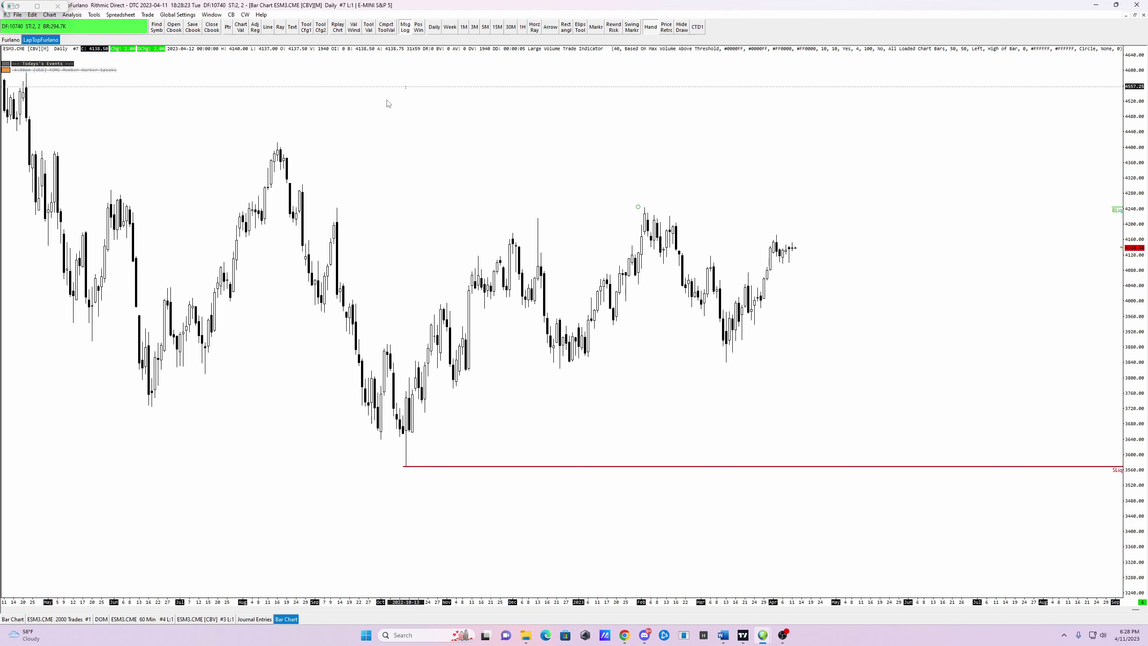
pyautogui.click(430, 140)
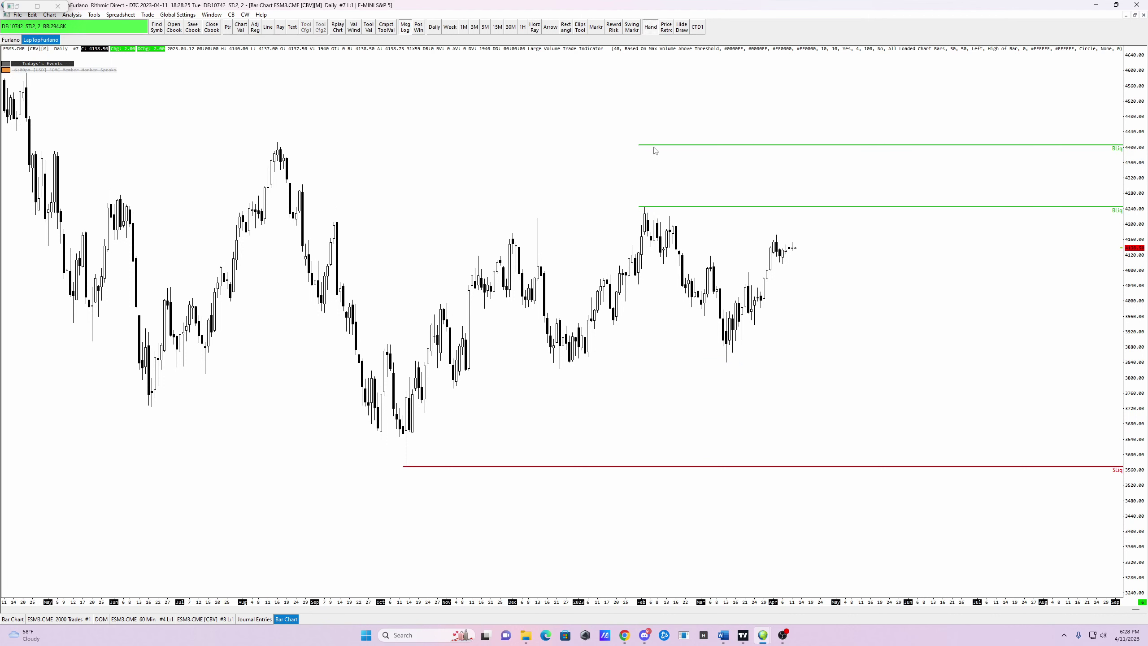
pyautogui.moveTo(641, 146); pyautogui.dragTo(271, 144)
pyautogui.click(272, 143)
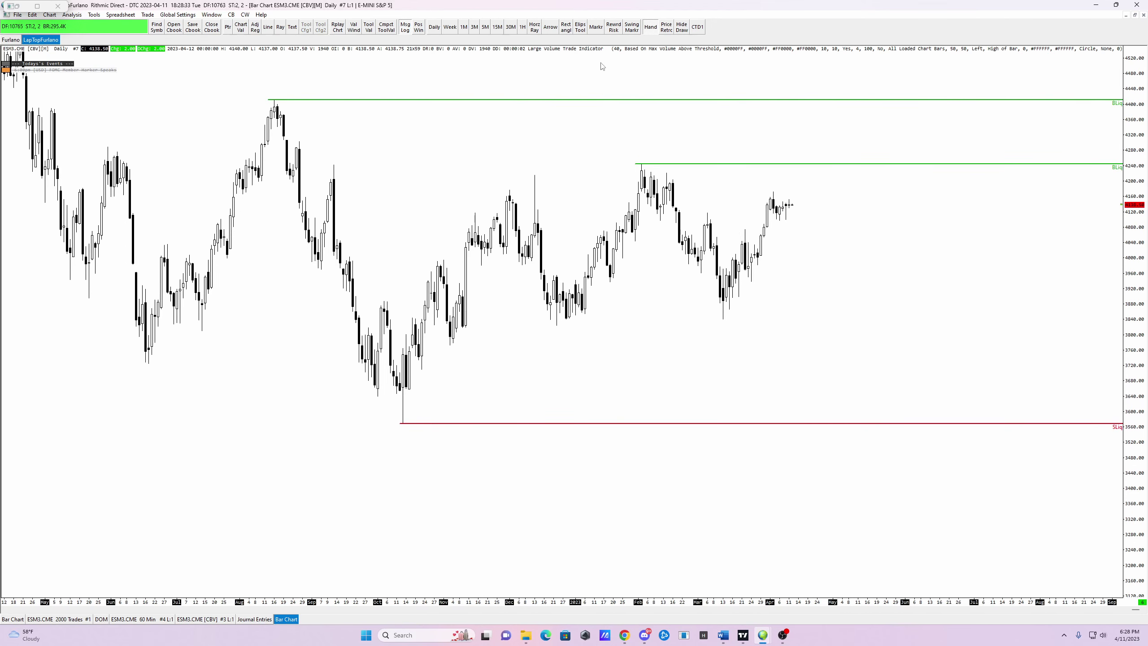
# Copy the red SLiq ray and anchor the copy at the late December 2022 swing low.
pyautogui.rightClick(486, 423)
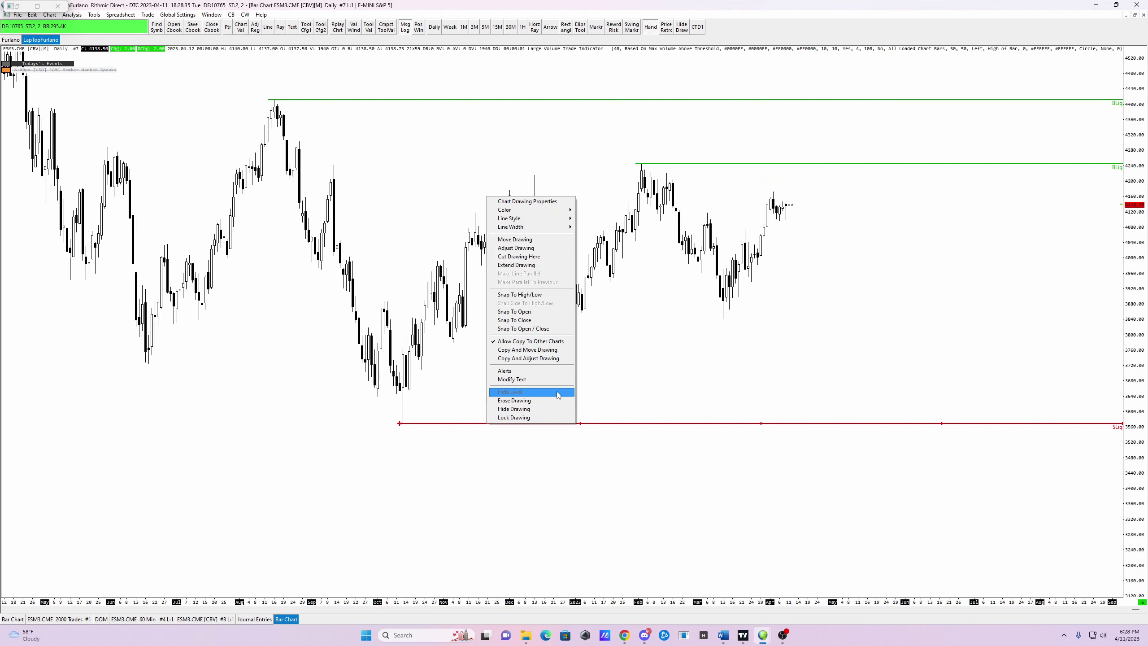
pyautogui.click(533, 352)
pyautogui.click(526, 335)
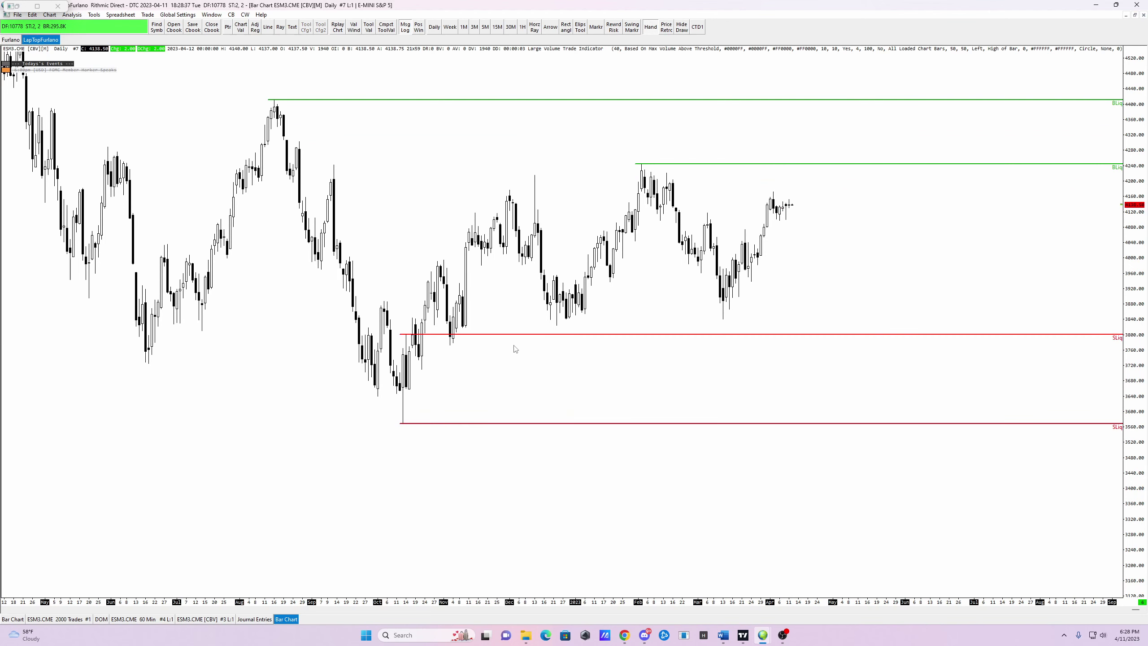
pyautogui.click(595, 334)
pyautogui.moveTo(414, 337); pyautogui.dragTo(548, 327)
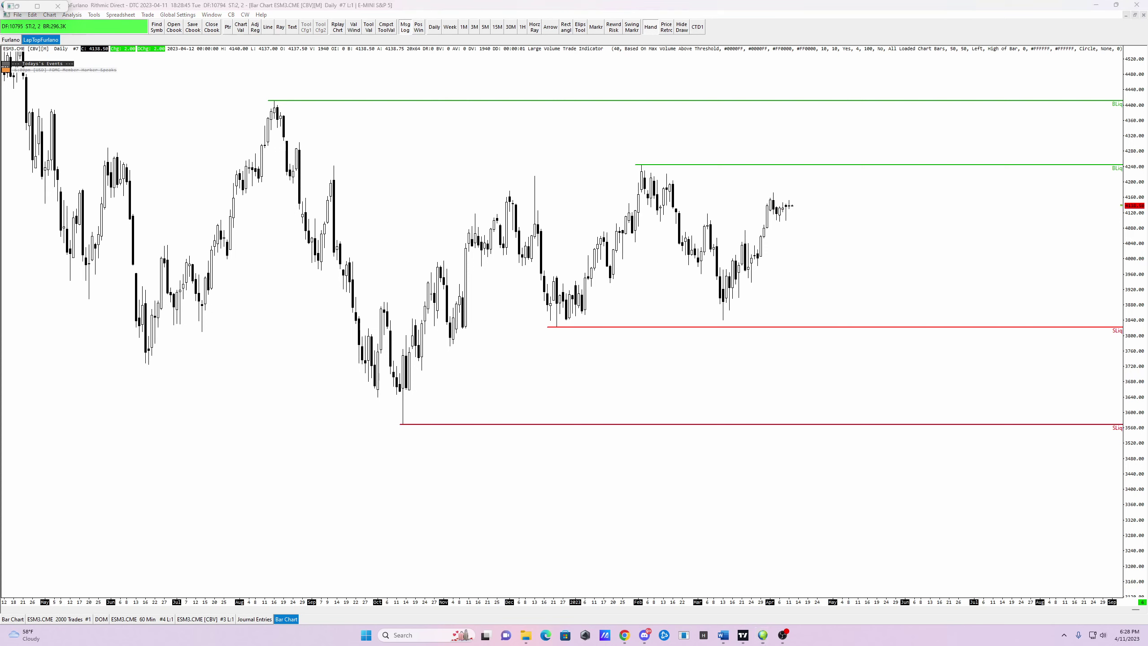
# Box the inner and outer trading ranges, sketch and circle a projected push above the February high, and clear the markup.
pyautogui.moveTo(527, 174); pyautogui.dragTo(983, 326)
pyautogui.moveTo(80, 98); pyautogui.dragTo(1114, 434)
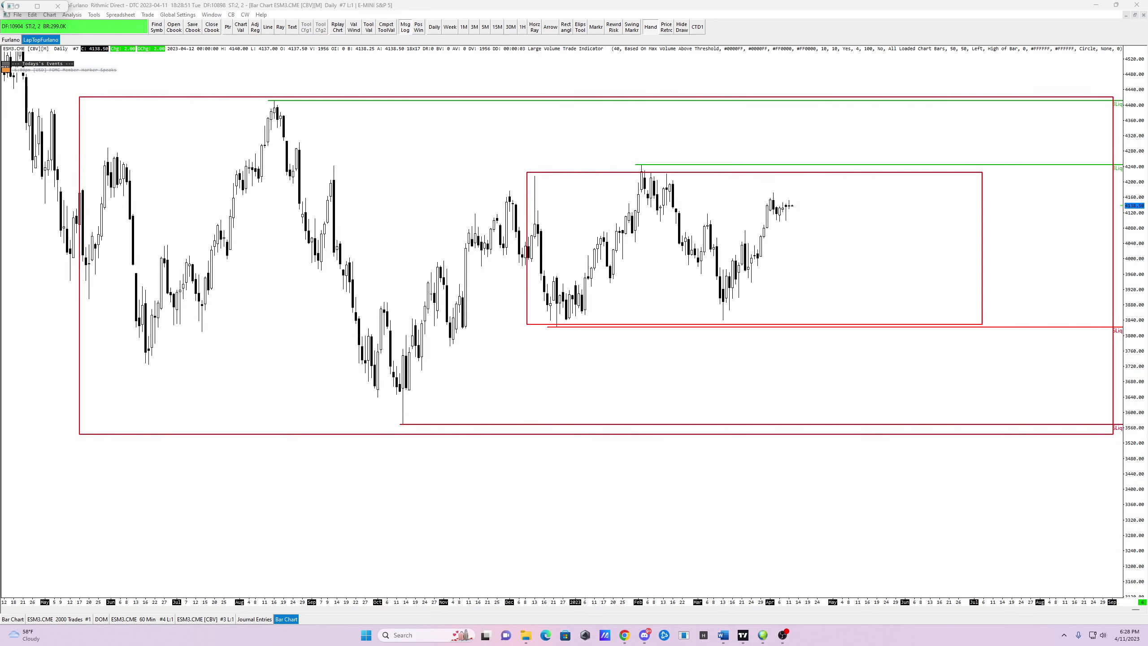
pyautogui.moveTo(794, 206)
pyautogui.mouseDown()
pyautogui.moveTo(813, 157)
pyautogui.moveTo(843, 171)
pyautogui.moveTo(861, 207)
pyautogui.mouseUp()
pyautogui.moveTo(818, 147)
pyautogui.mouseDown()
pyautogui.moveTo(804, 155)
pyautogui.moveTo(834, 154)
pyautogui.mouseUp()
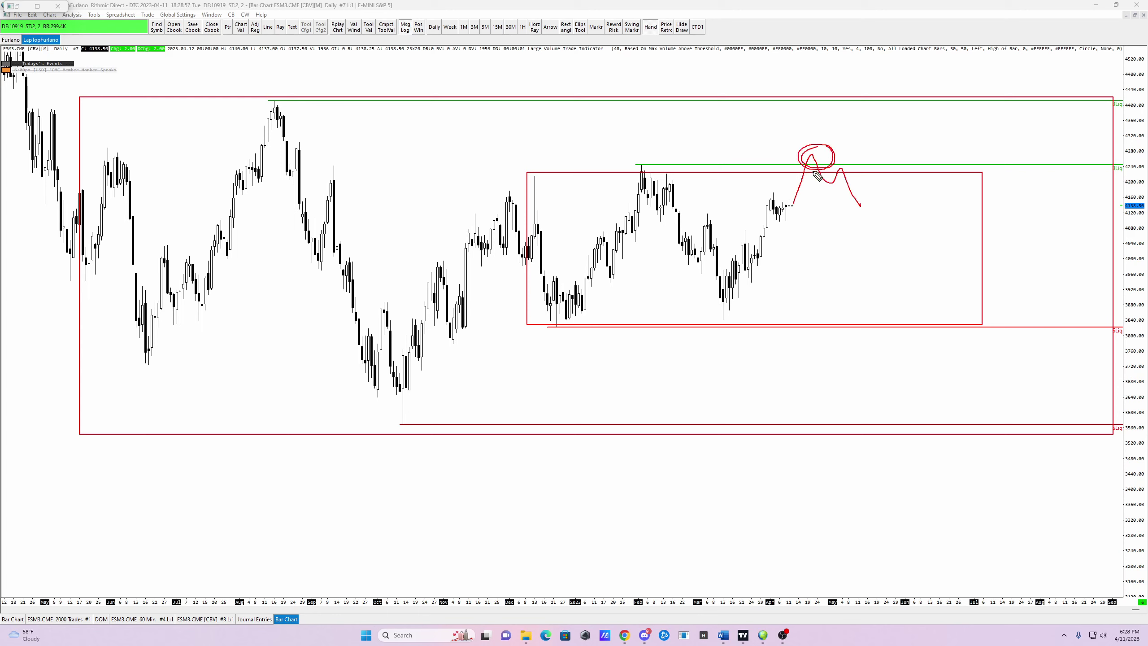
pyautogui.moveTo(781, 216)
pyautogui.mouseDown()
pyautogui.moveTo(864, 349)
pyautogui.moveTo(876, 319)
pyautogui.mouseUp()
pyautogui.press('e')
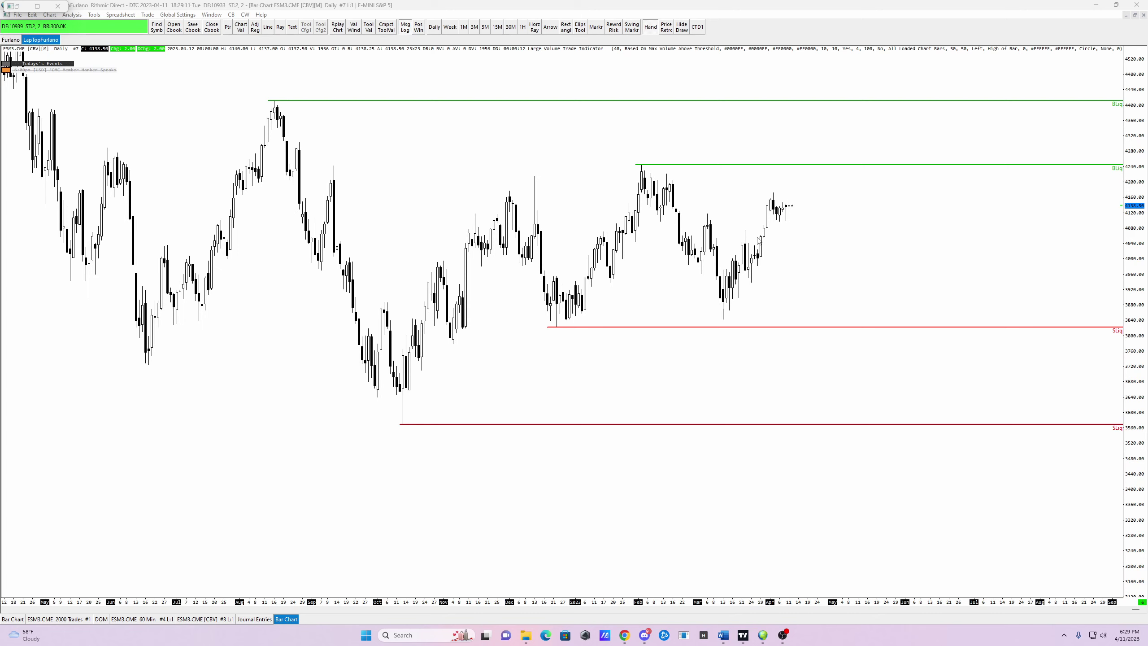
# Switch to the ESM3.CME [CBV] #3 TPO profile chart and bring the recent April sessions into view.
pyautogui.moveTo(656, 123); pyautogui.dragTo(649, 187)
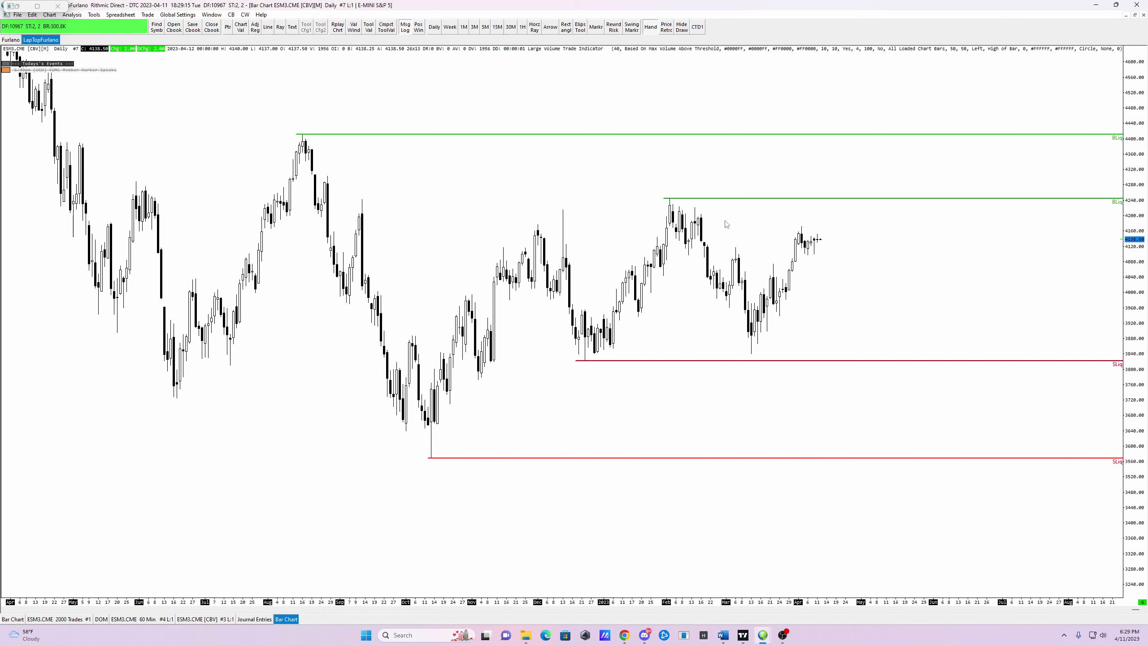
pyautogui.moveTo(591, 195); pyautogui.dragTo(553, 187)
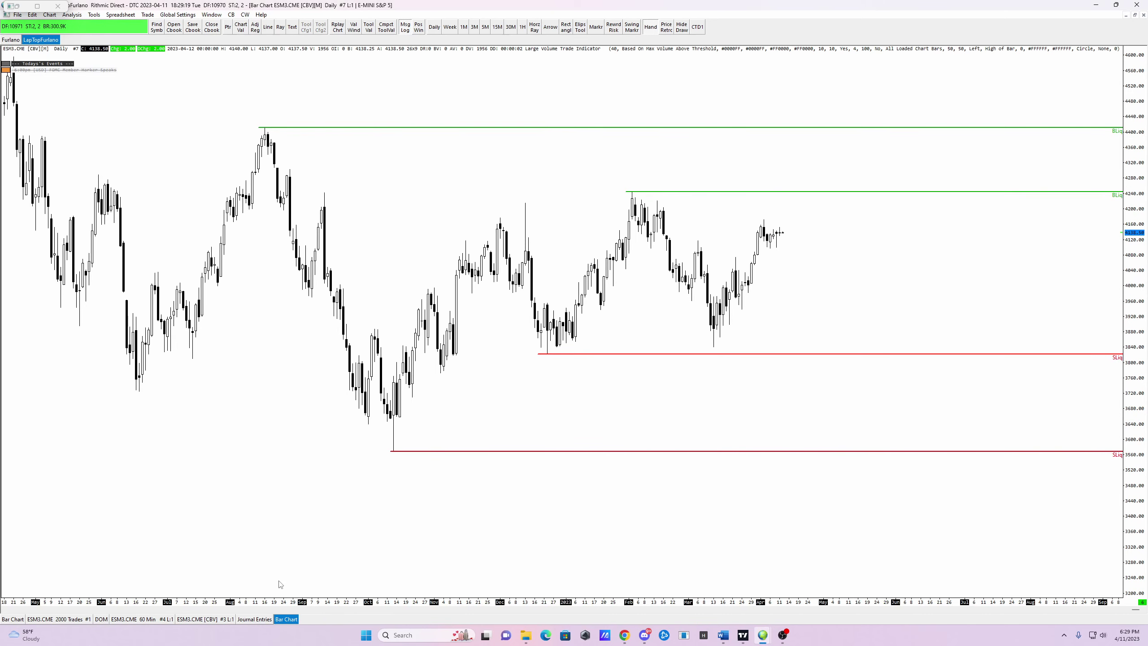
pyautogui.click(203, 620)
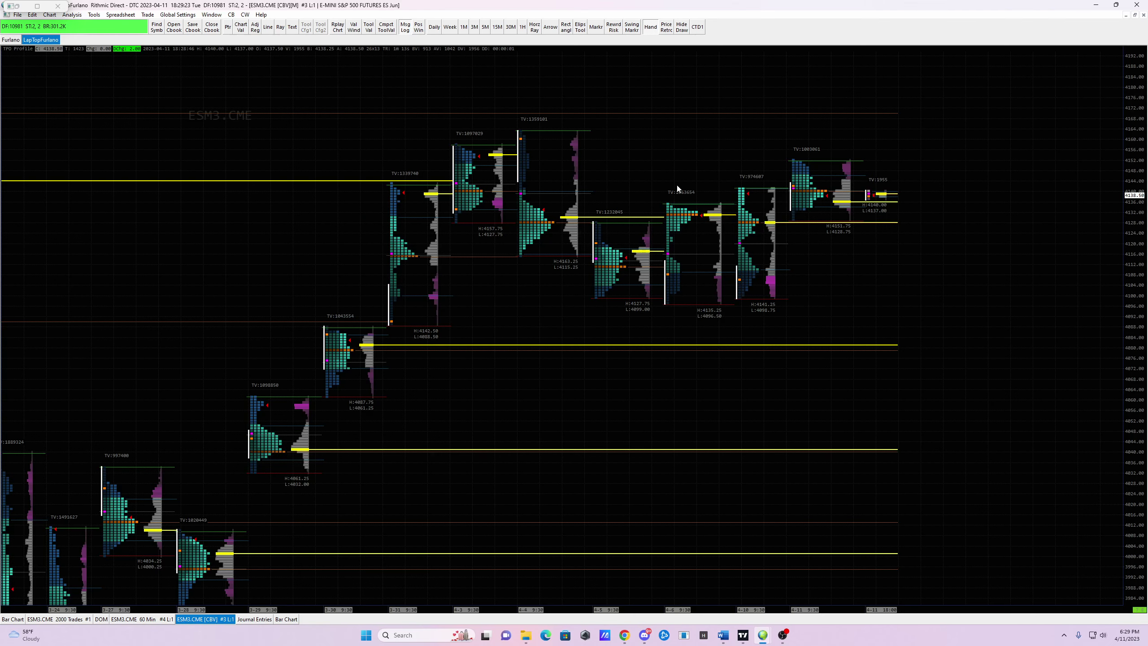
pyautogui.moveTo(688, 177); pyautogui.dragTo(656, 172)
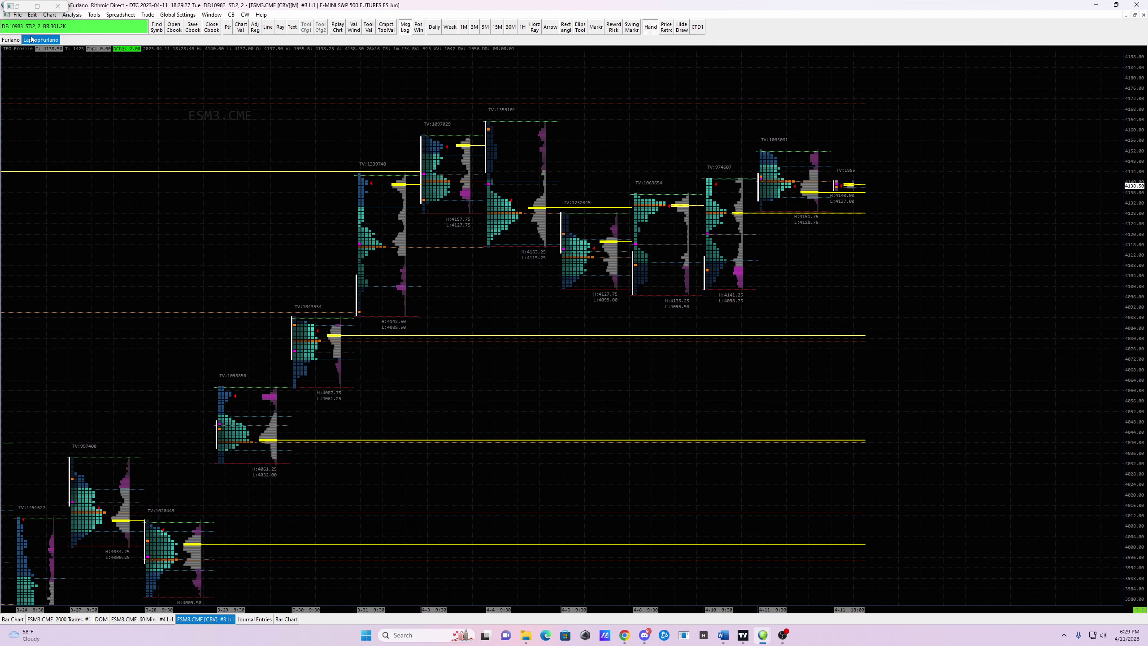
pyautogui.click(18, 14)
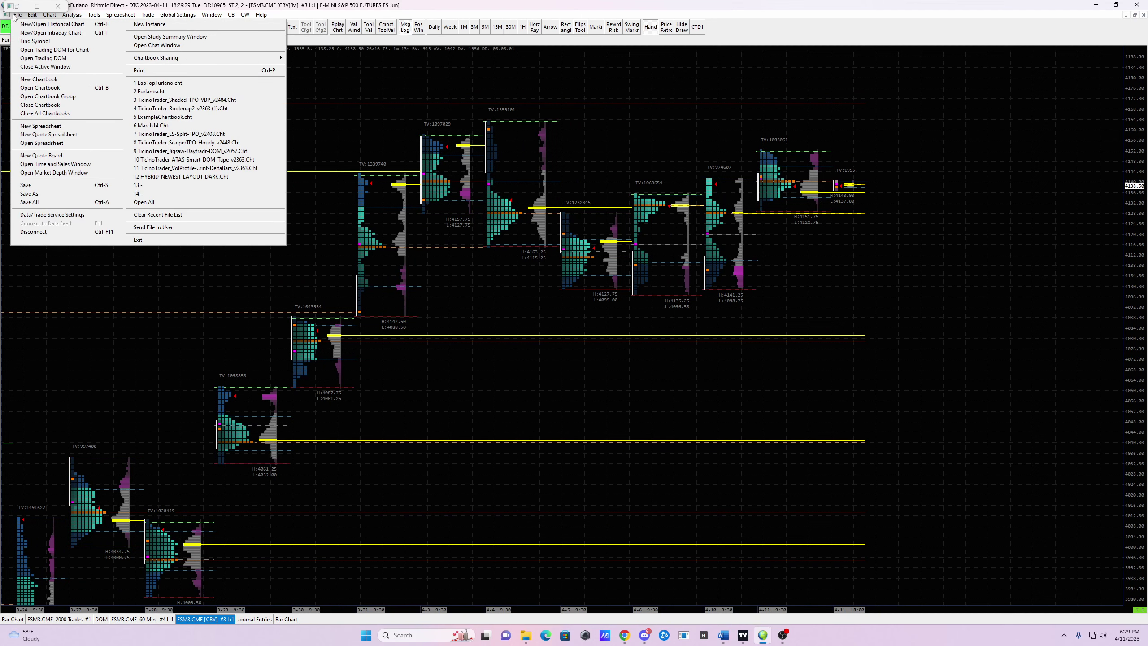
pyautogui.click(16, 15)
pyautogui.click(33, 14)
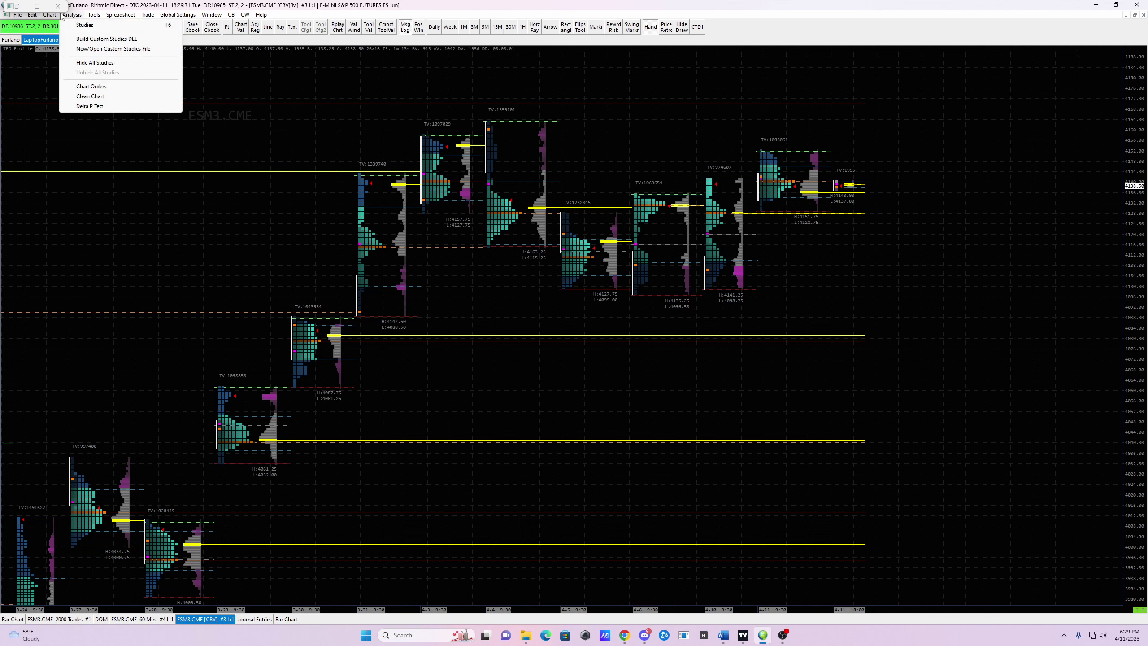
pyautogui.moveTo(49, 15)
pyautogui.moveTo(115, 238)
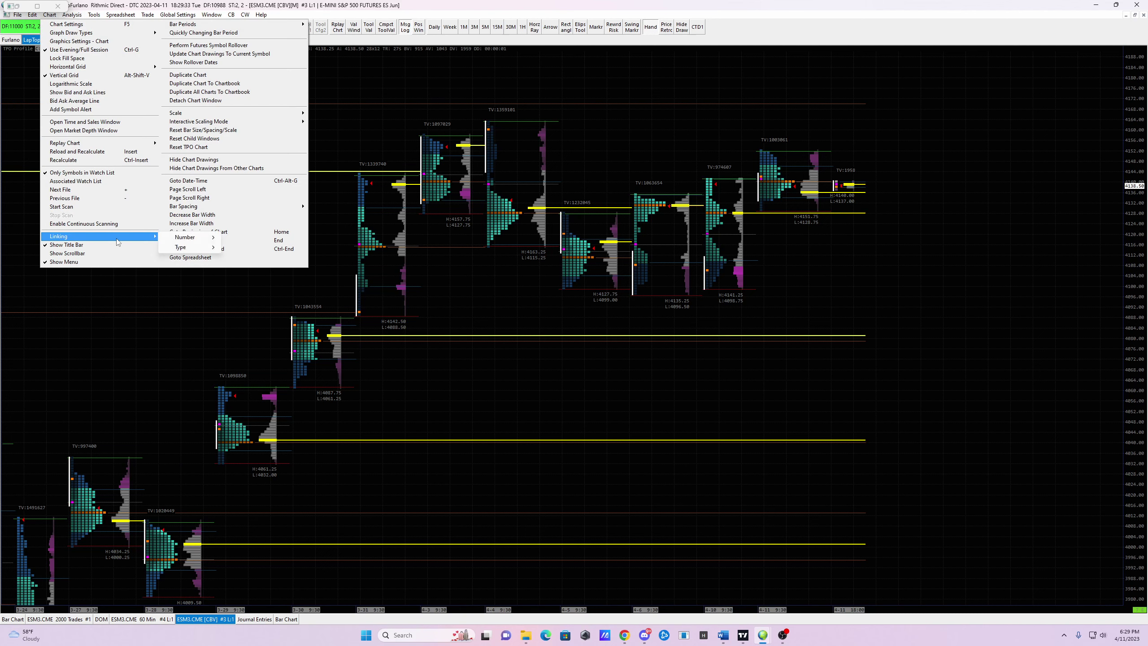
pyautogui.moveTo(192, 238)
pyautogui.click(543, 398)
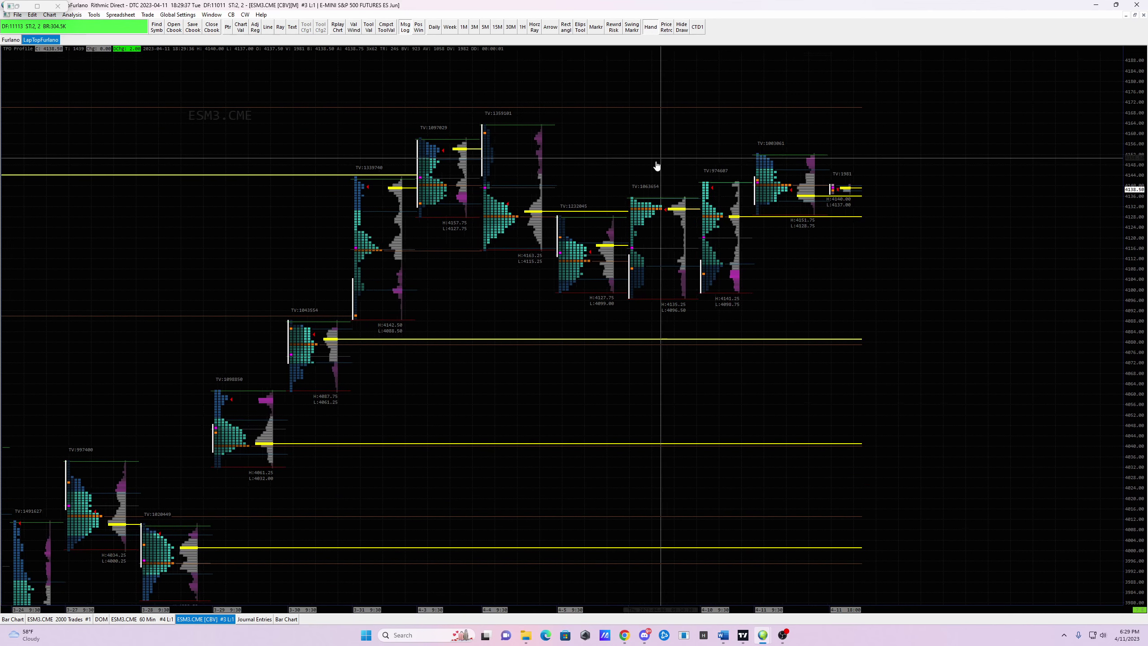
# Trace the upper and lower distributions of the 4-3 session profile in red and clear the markup.
pyautogui.moveTo(656, 170); pyautogui.dragTo(639, 197)
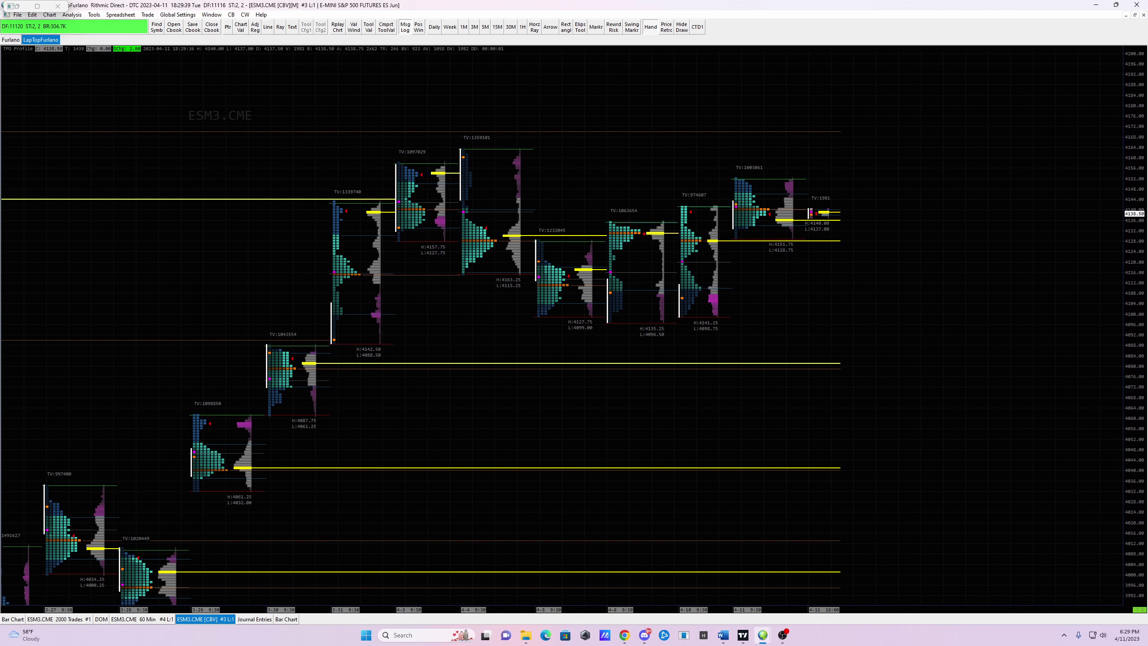
pyautogui.moveTo(446, 160)
pyautogui.mouseDown()
pyautogui.moveTo(431, 172)
pyautogui.moveTo(438, 239)
pyautogui.mouseUp()
pyautogui.moveTo(415, 198)
pyautogui.mouseDown()
pyautogui.moveTo(426, 204)
pyautogui.moveTo(421, 249)
pyautogui.mouseUp()
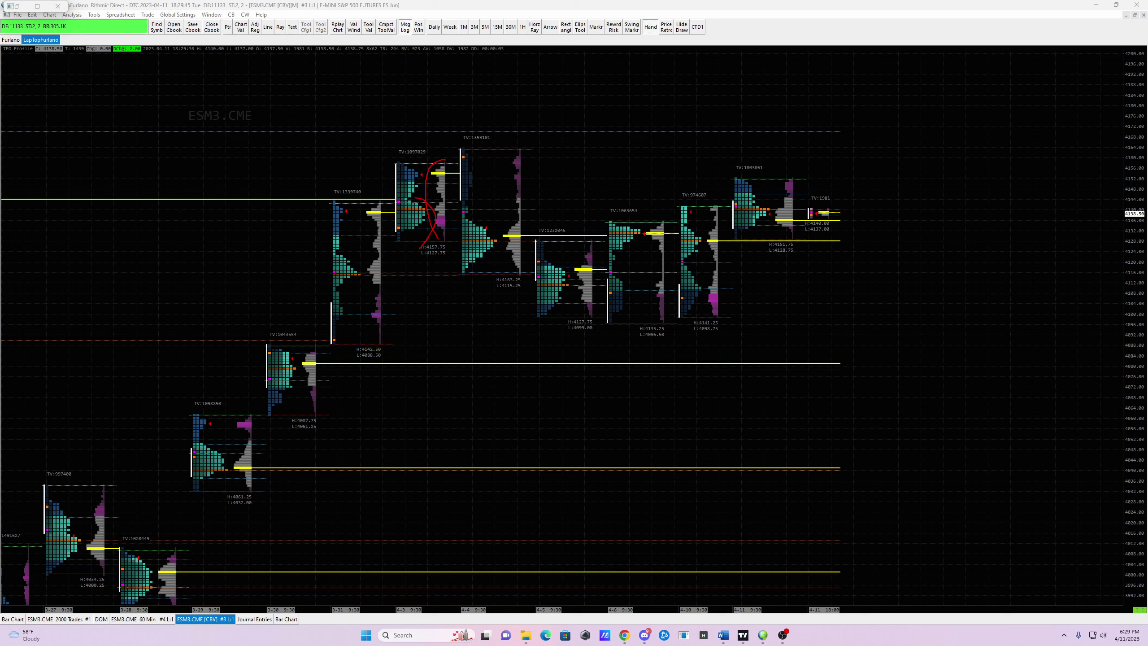
pyautogui.press('Escape')
# Mark the 4-4 profile's thin upper area, circle the 4-3 profile's upper volume peak, and outline the 4-4 lower distribution.
pyautogui.moveTo(515, 172); pyautogui.dragTo(524, 172)
pyautogui.moveTo(444, 178)
pyautogui.mouseDown()
pyautogui.moveTo(447, 166)
pyautogui.moveTo(427, 173)
pyautogui.moveTo(485, 224)
pyautogui.moveTo(464, 276)
pyautogui.moveTo(508, 233)
pyautogui.moveTo(502, 260)
pyautogui.moveTo(520, 276)
pyautogui.mouseUp()
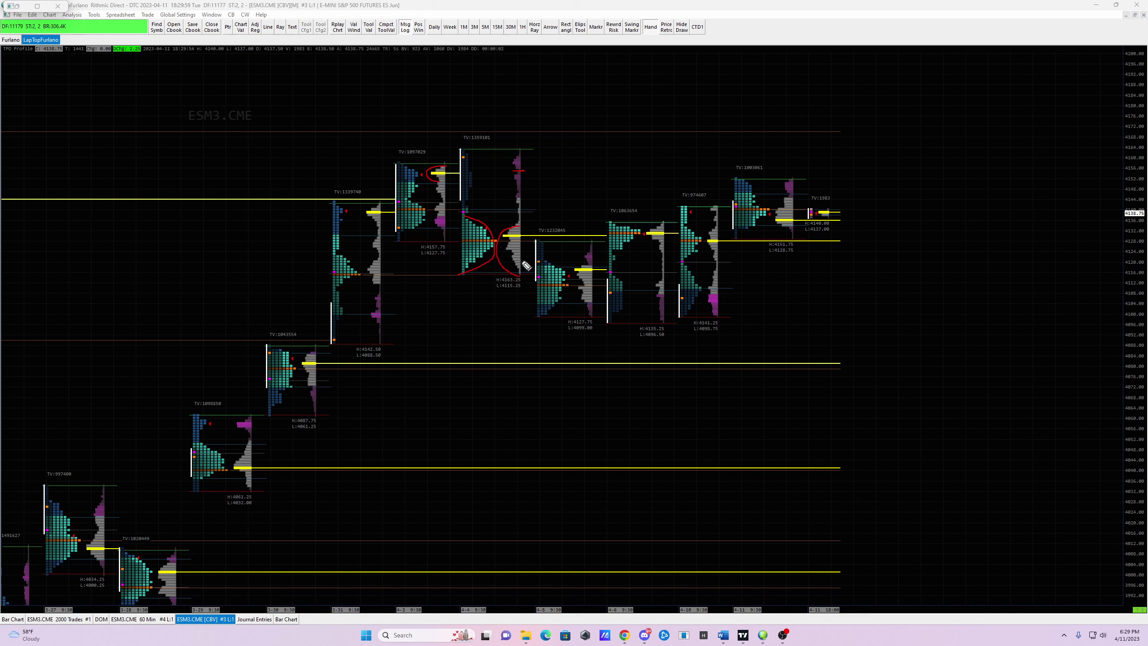
# Retrace the 4-4 profile's lower distribution, mark the 4-3 profile's lower TPO distribution and upper volume peak, and clear the markup.
pyautogui.moveTo(466, 216)
pyautogui.mouseDown()
pyautogui.moveTo(486, 233)
pyautogui.moveTo(452, 275)
pyautogui.mouseUp()
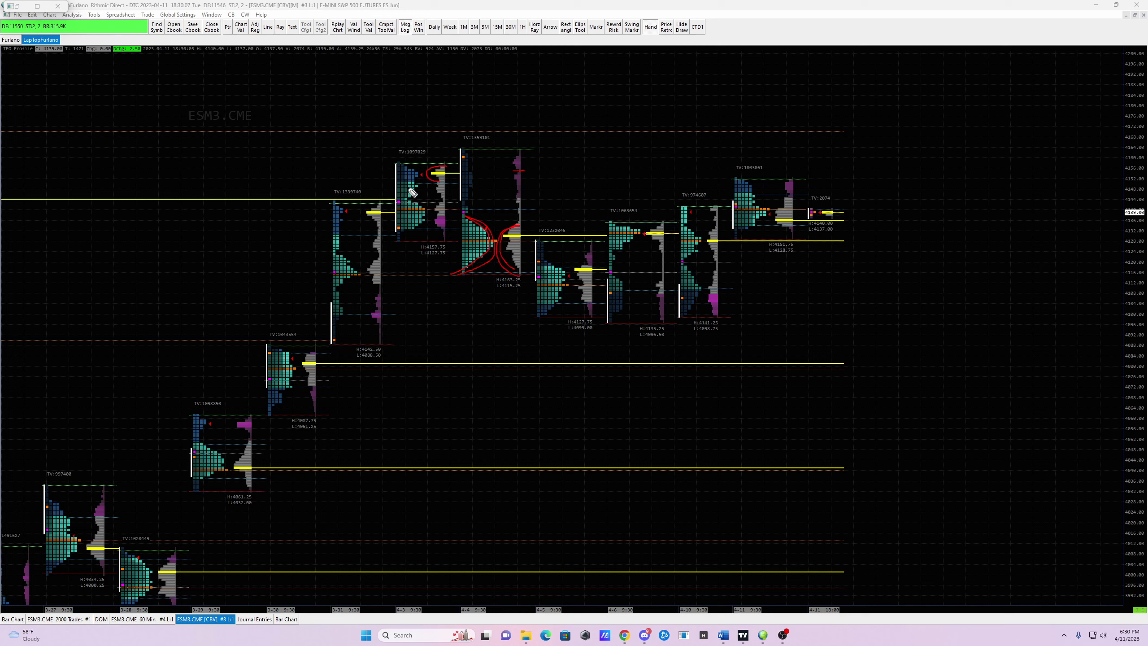
pyautogui.moveTo(406, 199)
pyautogui.mouseDown()
pyautogui.moveTo(430, 226)
pyautogui.moveTo(414, 205)
pyautogui.moveTo(427, 228)
pyautogui.moveTo(399, 239)
pyautogui.mouseUp()
pyautogui.moveTo(445, 177)
pyautogui.mouseDown()
pyautogui.moveTo(437, 171)
pyautogui.moveTo(437, 193)
pyautogui.mouseUp()
pyautogui.press('Escape')
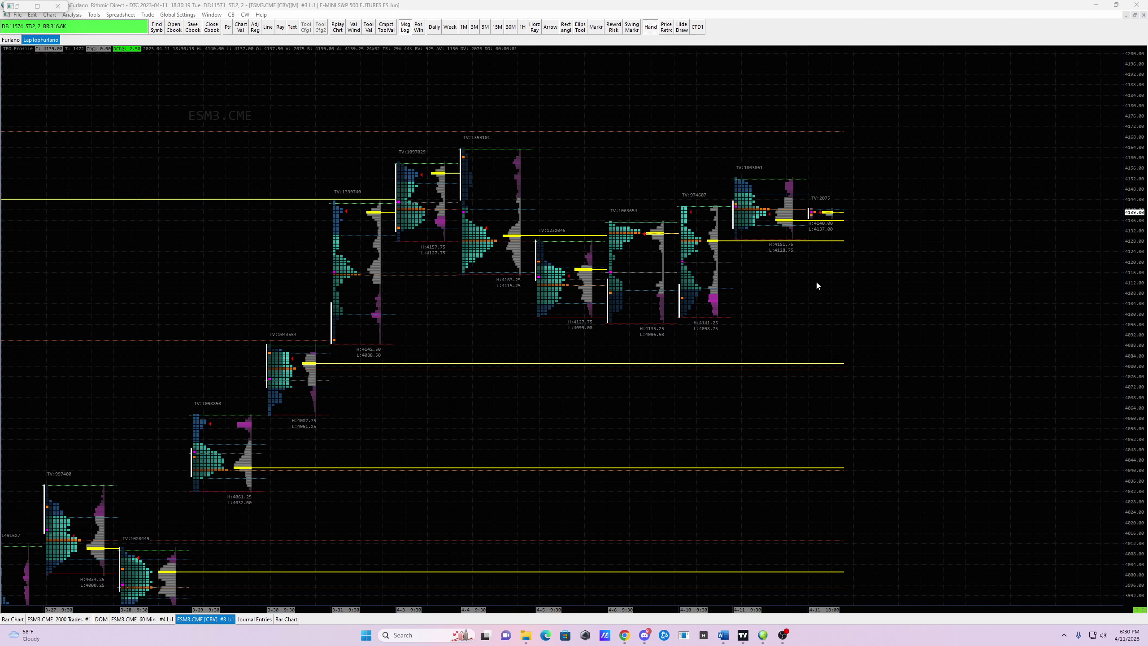
# Outline the main TPO and volume distributions of the 4-11 session profile in red and clear the markup.
pyautogui.moveTo(860, 304); pyautogui.dragTo(828, 305)
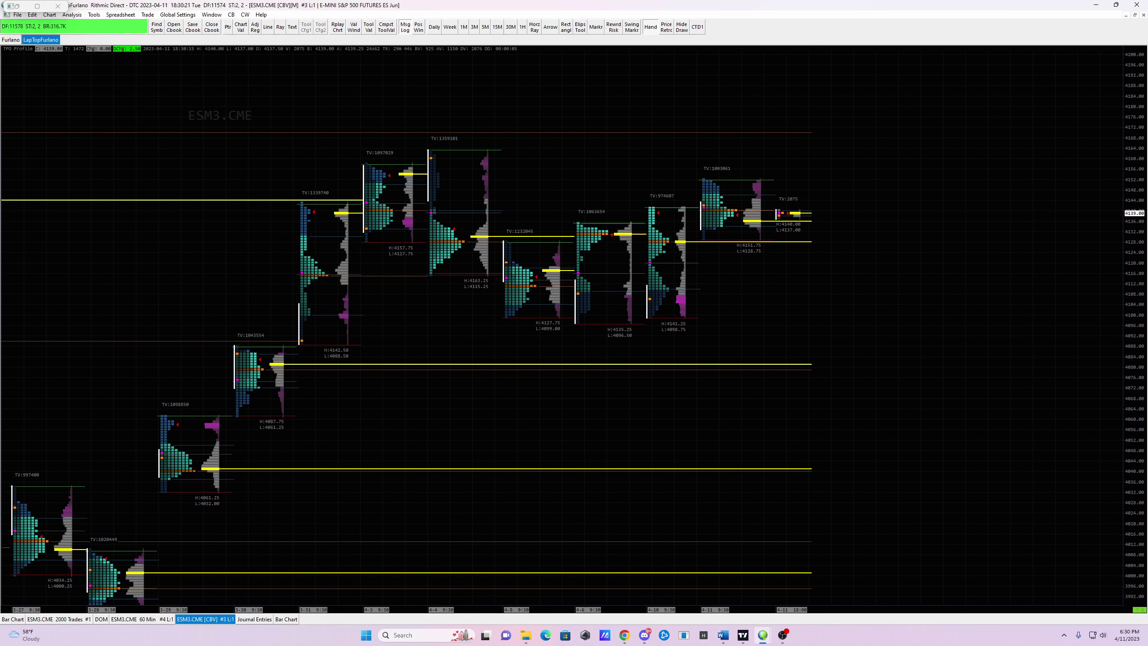
pyautogui.moveTo(722, 199)
pyautogui.mouseDown()
pyautogui.moveTo(742, 210)
pyautogui.moveTo(712, 232)
pyautogui.mouseUp()
pyautogui.moveTo(759, 201)
pyautogui.mouseDown()
pyautogui.moveTo(740, 210)
pyautogui.moveTo(751, 228)
pyautogui.mouseUp()
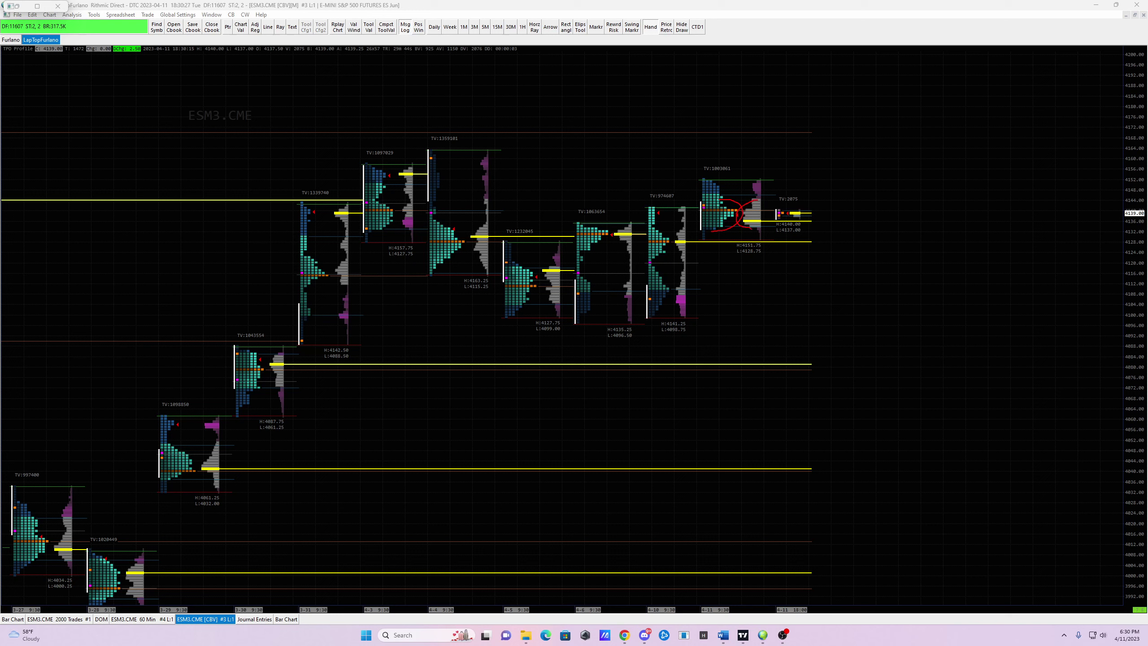
pyautogui.press('Escape')
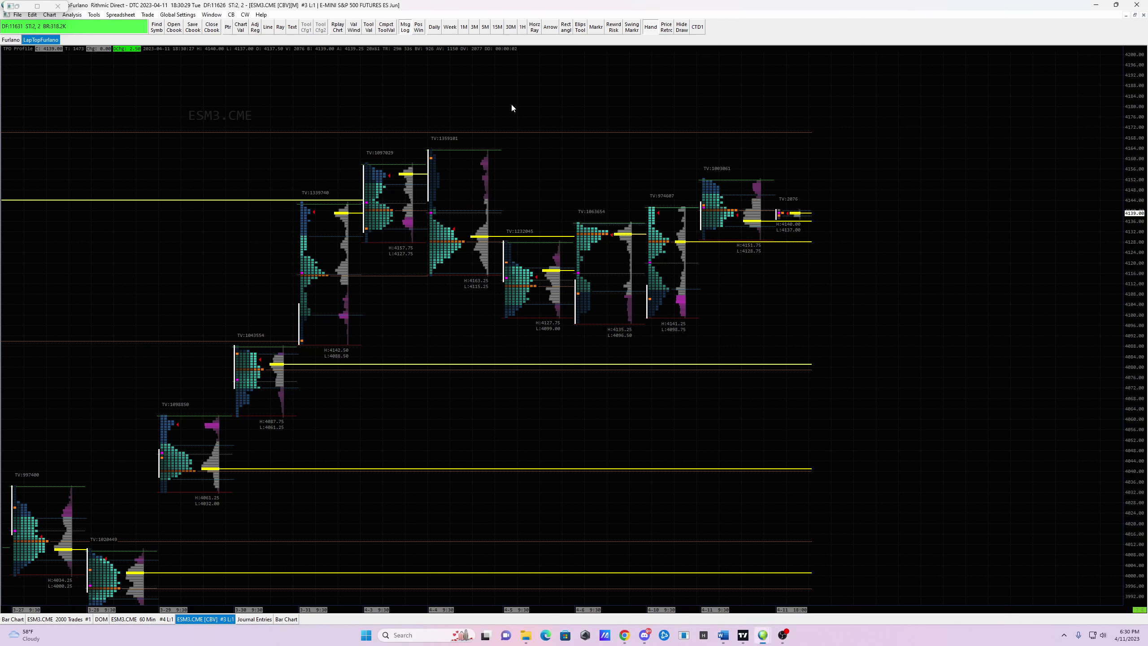
# Place a horizontal ray at the 4-4 profile's thin upper volume area and change it to magenta Color #6.
pyautogui.click(536, 28)
pyautogui.click(484, 170)
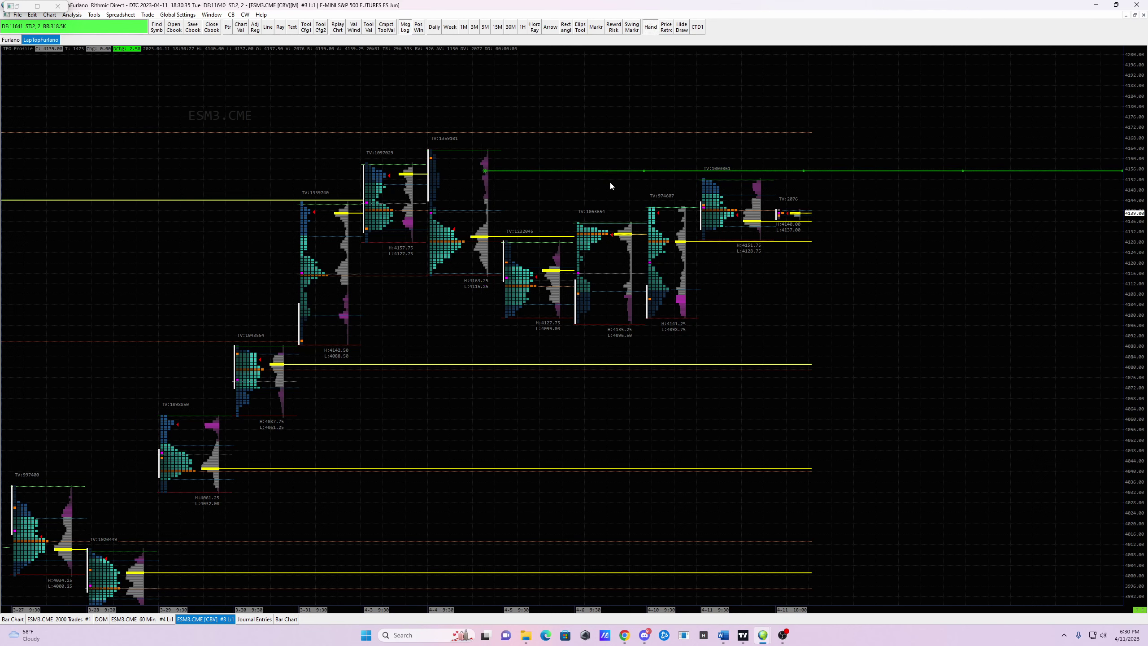
pyautogui.rightClick(498, 171)
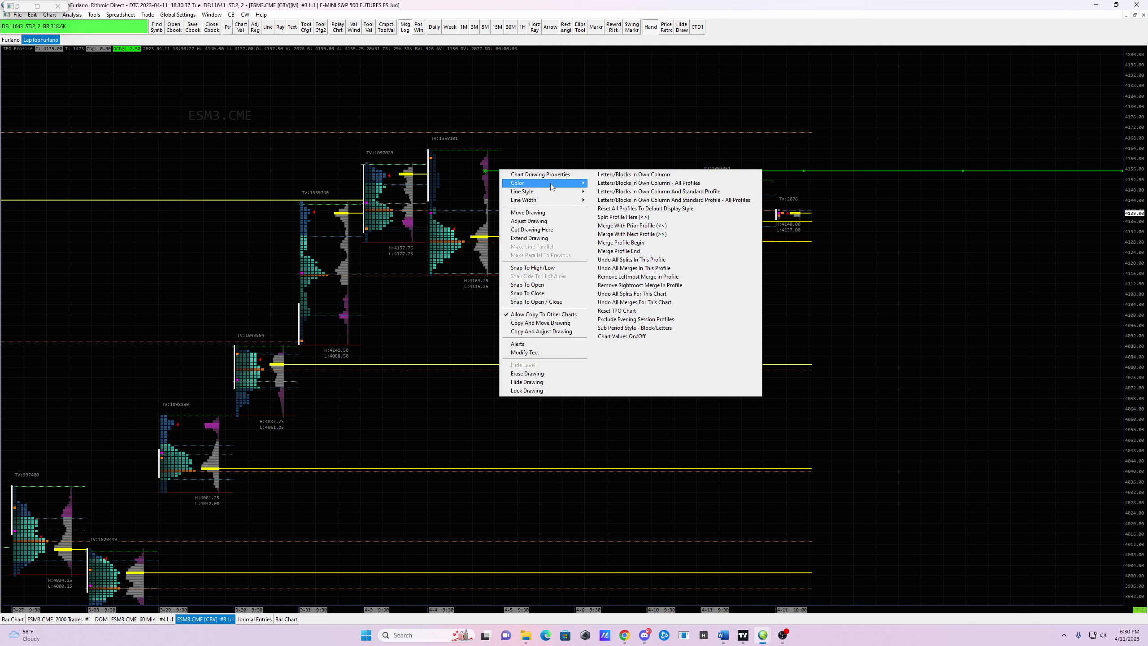
pyautogui.moveTo(538, 187)
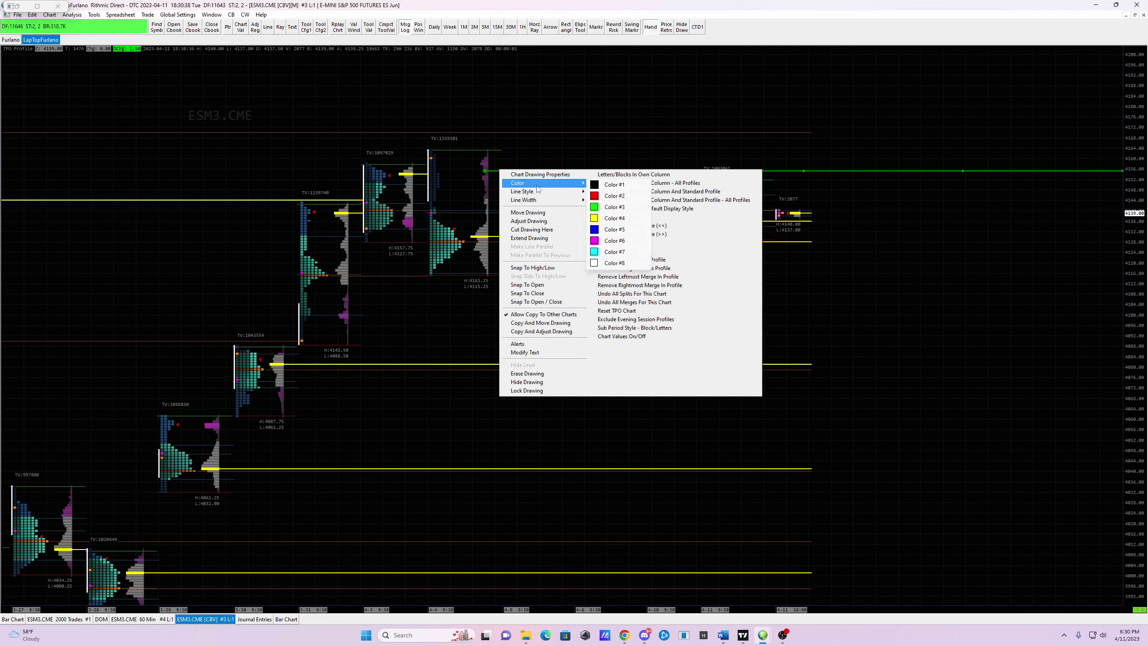
pyautogui.click(607, 243)
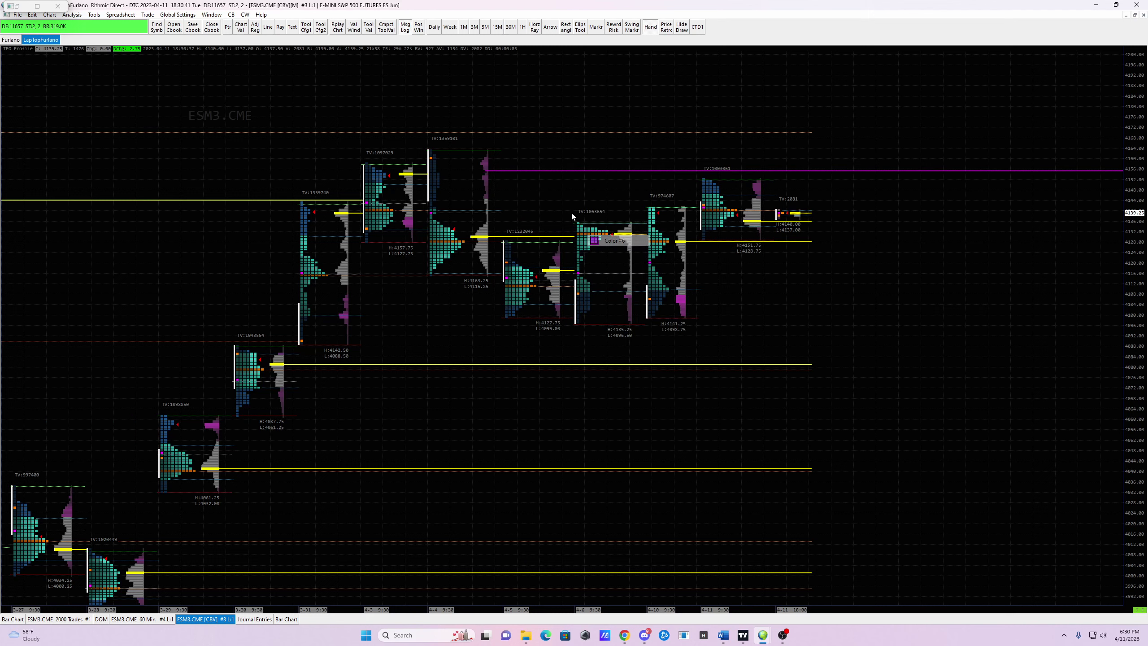
# Label the magenta horizontal ray from the 4-4 profile LVN.
pyautogui.rightClick(526, 171)
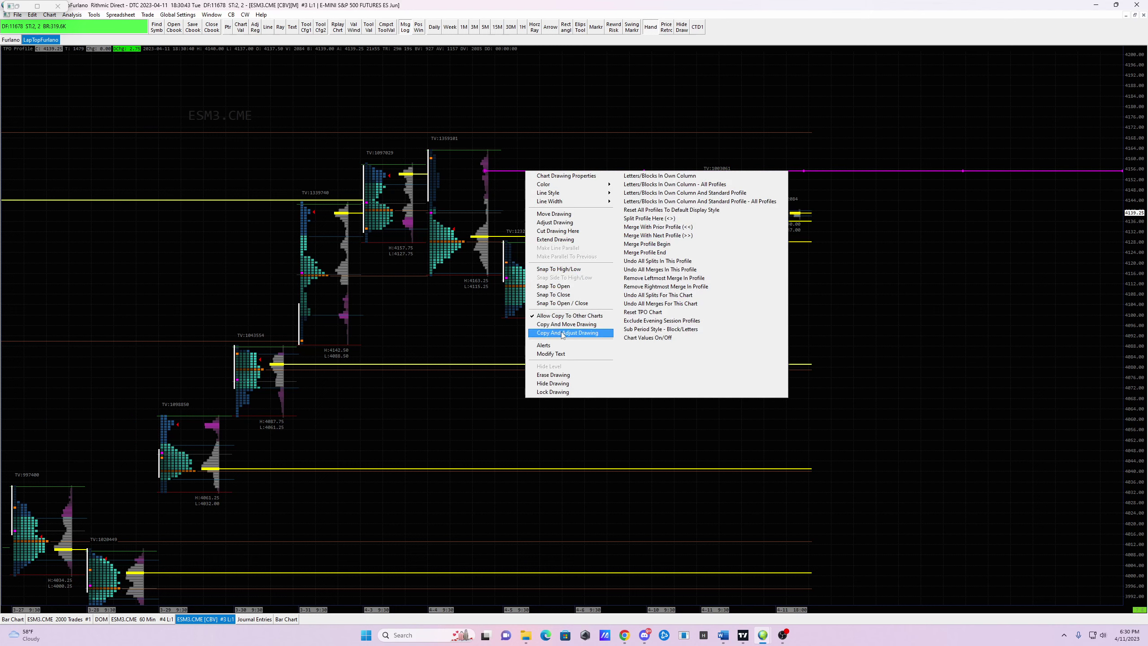
pyautogui.click(556, 354)
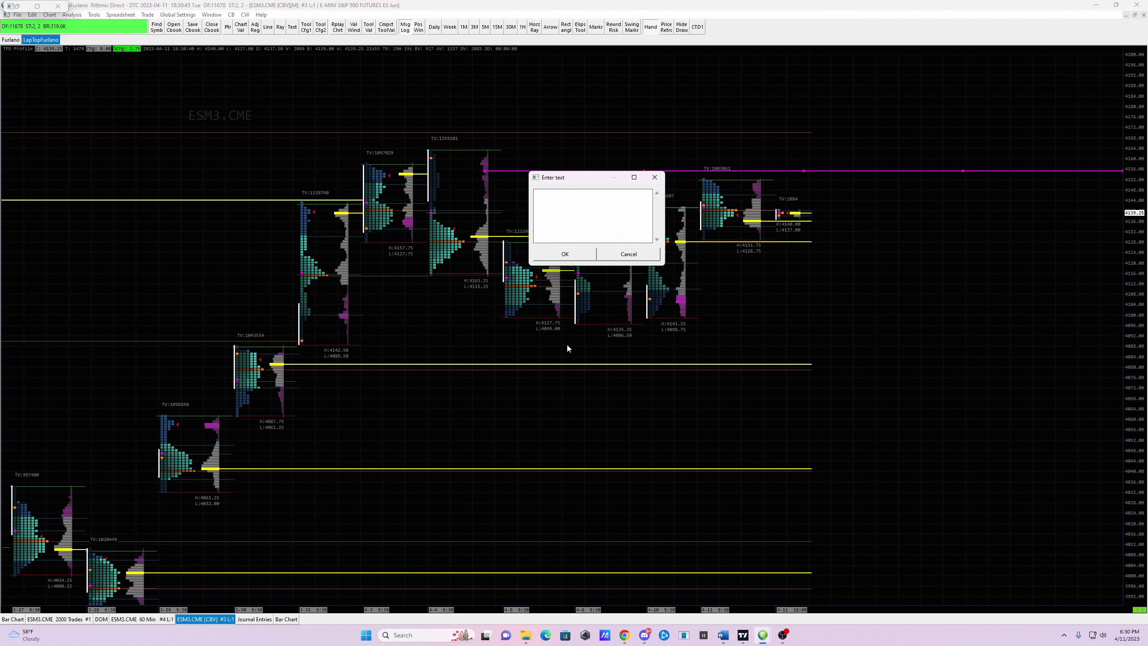
pyautogui.write('LVN')
pyautogui.click(556, 257)
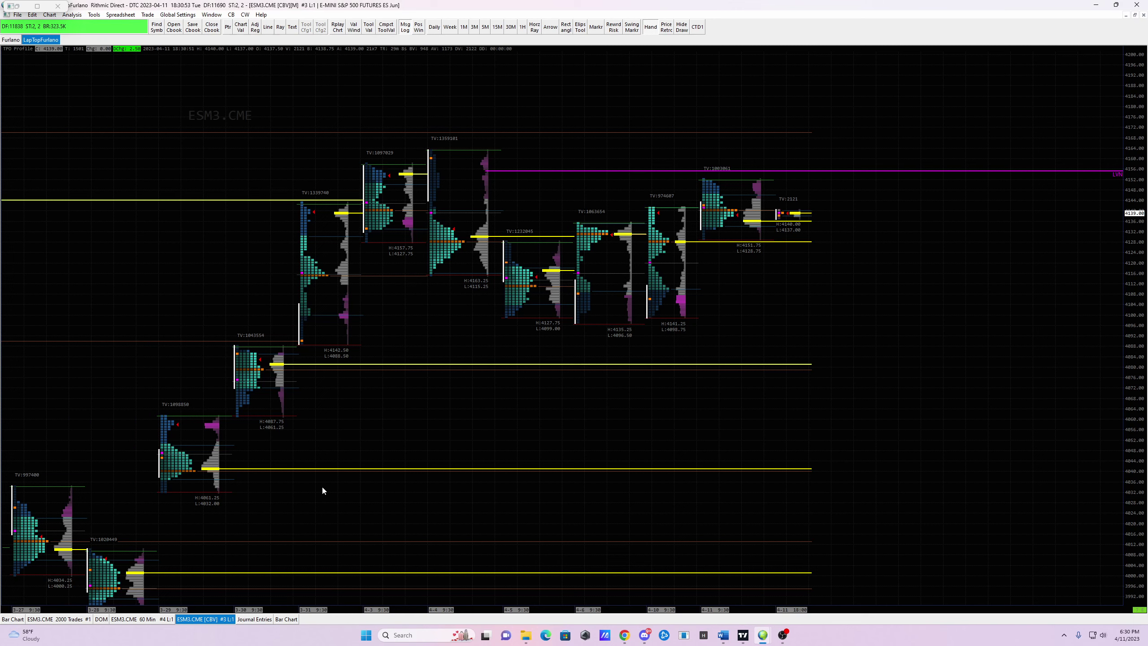
# Review the LVN ray against the liquidity levels on the daily Bar Chart.
pyautogui.click(286, 619)
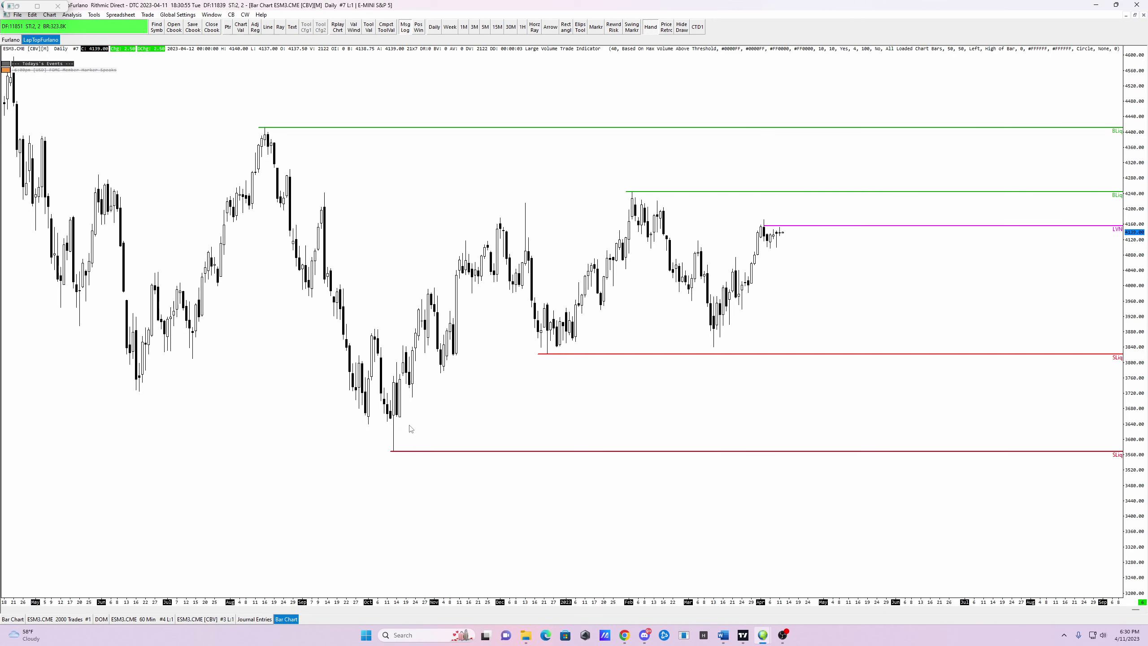
pyautogui.moveTo(460, 288); pyautogui.dragTo(461, 299)
pyautogui.scroll(-2, 471, 290)
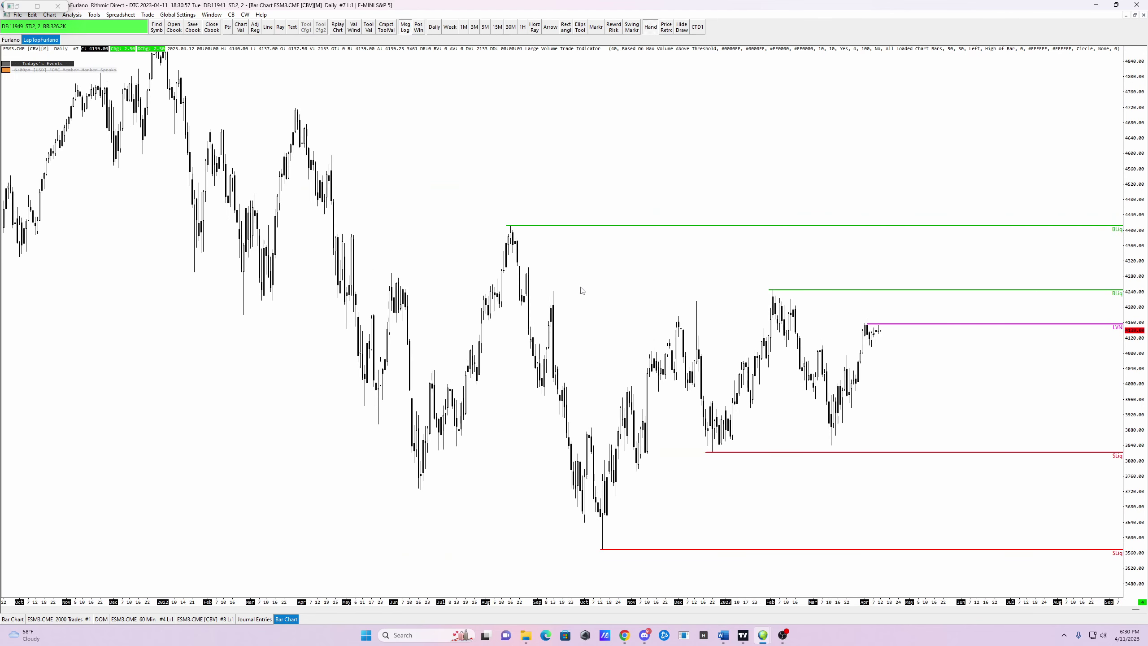
pyautogui.moveTo(885, 377); pyautogui.dragTo(750, 355)
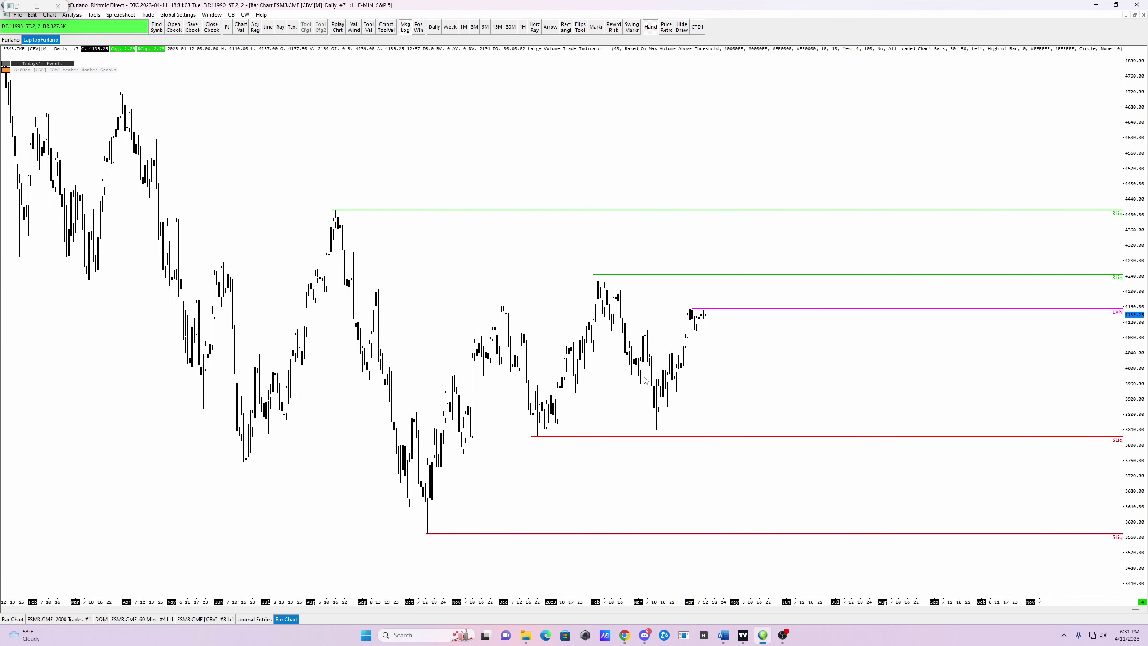
# Return to the ESM3.CME [CBV] #3 chart and draw a rectangle from 4120.50 to 4117.00 over the 4-10 profile's low-volume area.
pyautogui.click(211, 621)
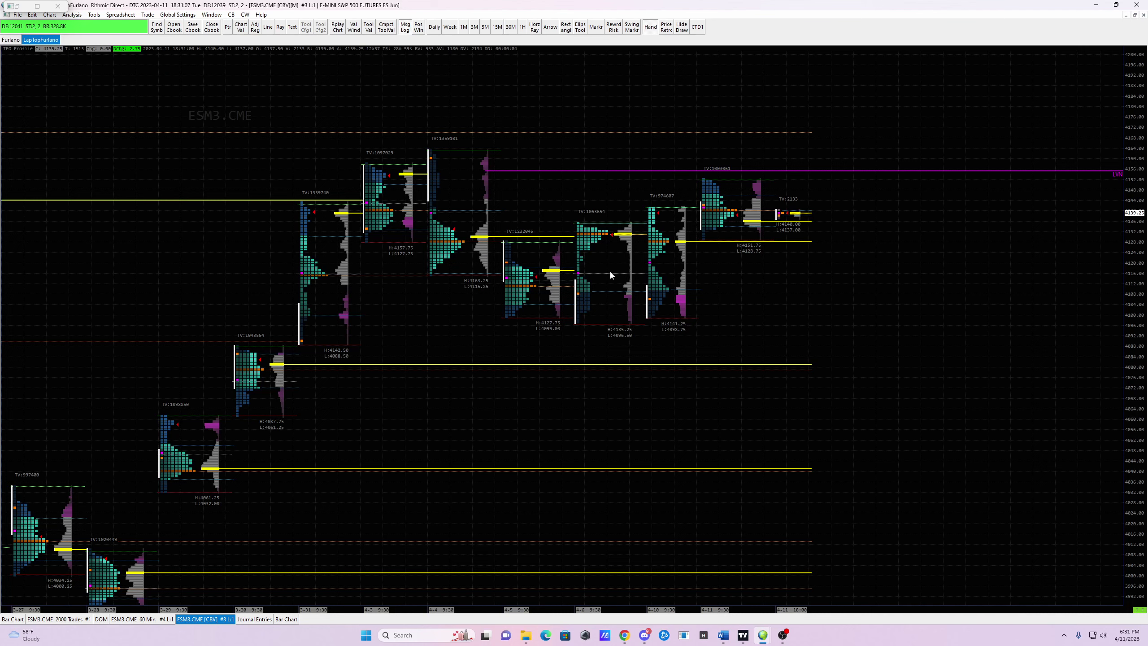
pyautogui.moveTo(789, 338); pyautogui.dragTo(735, 314)
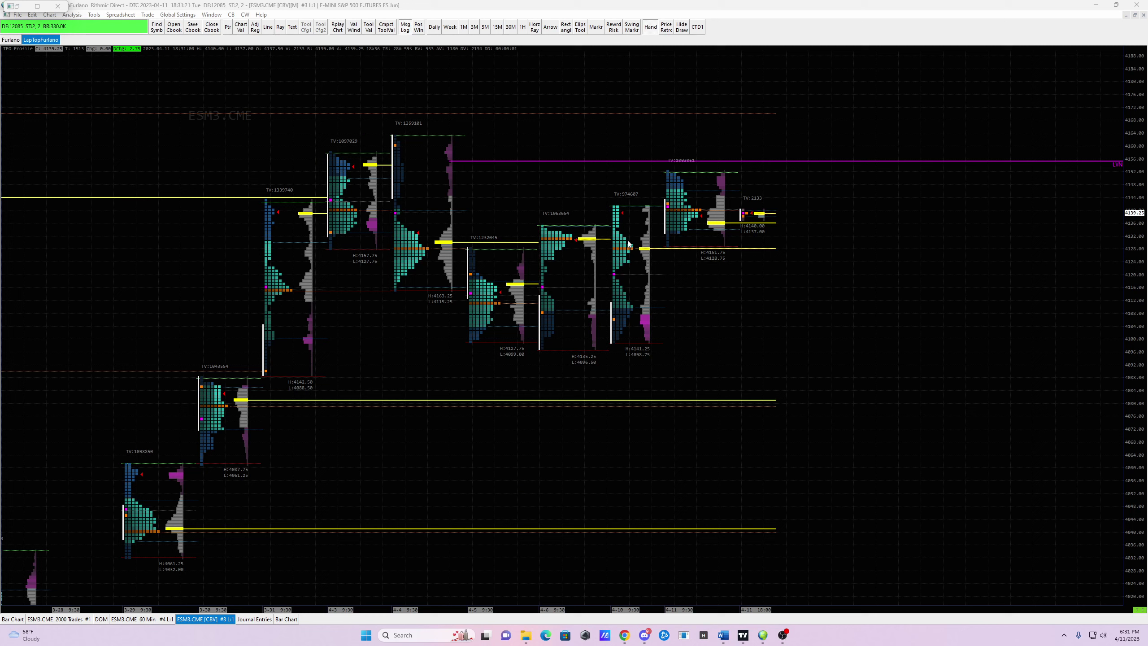
pyautogui.click(566, 27)
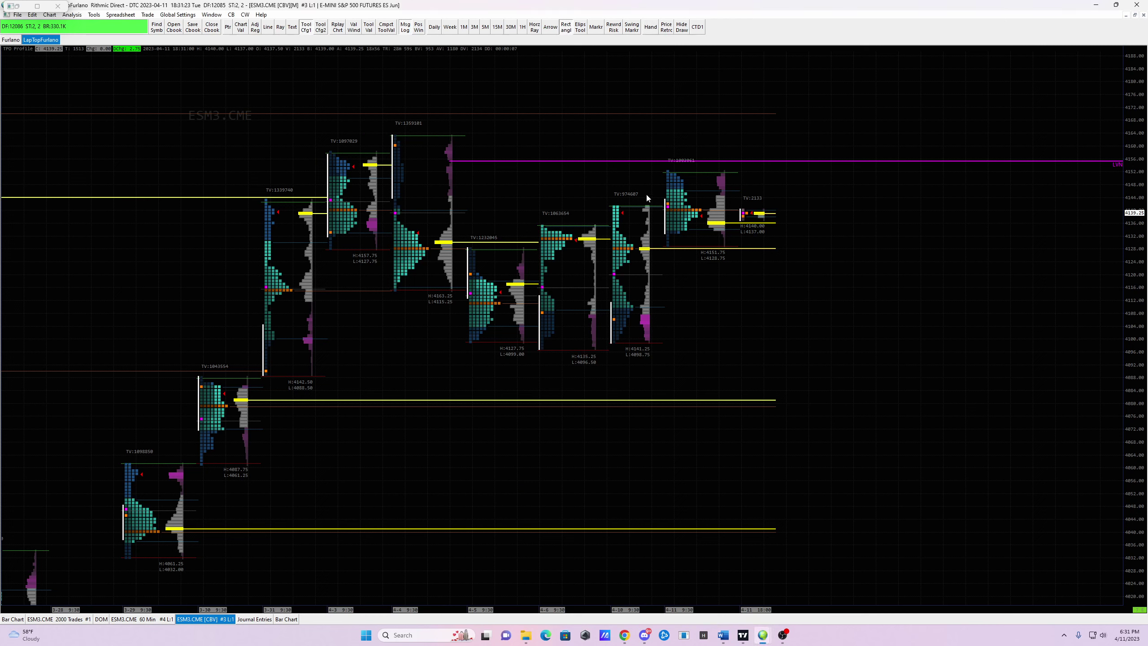
pyautogui.moveTo(648, 272); pyautogui.dragTo(831, 286)
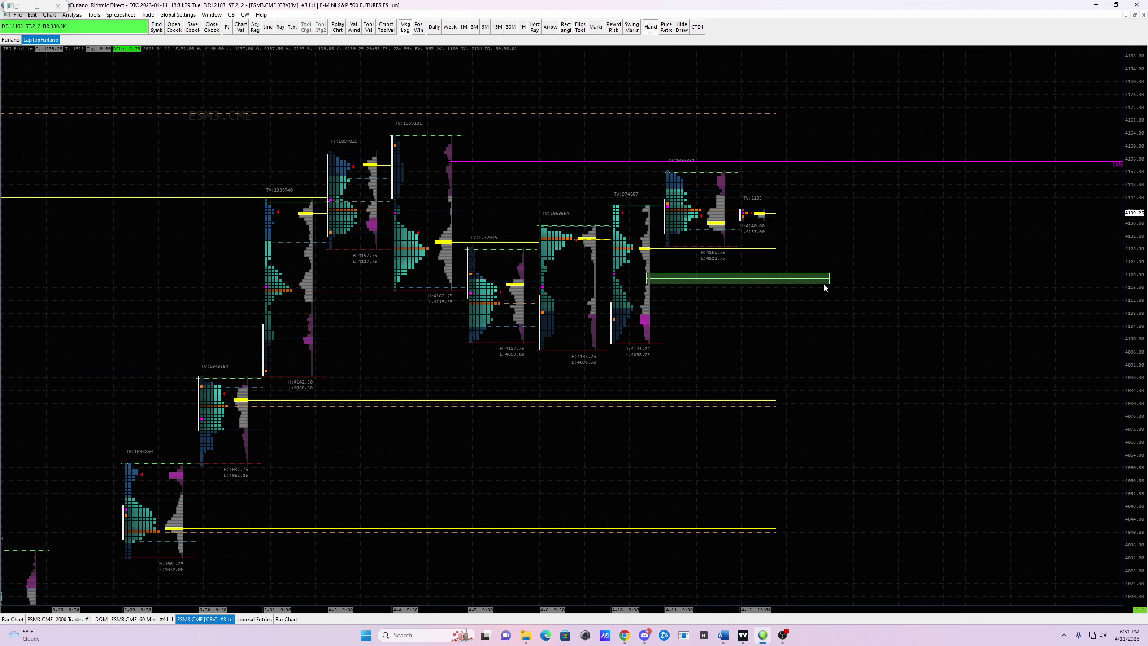
# Set the rectangle's outline and fill colors to magenta.
pyautogui.rightClick(827, 280)
pyautogui.click(863, 289)
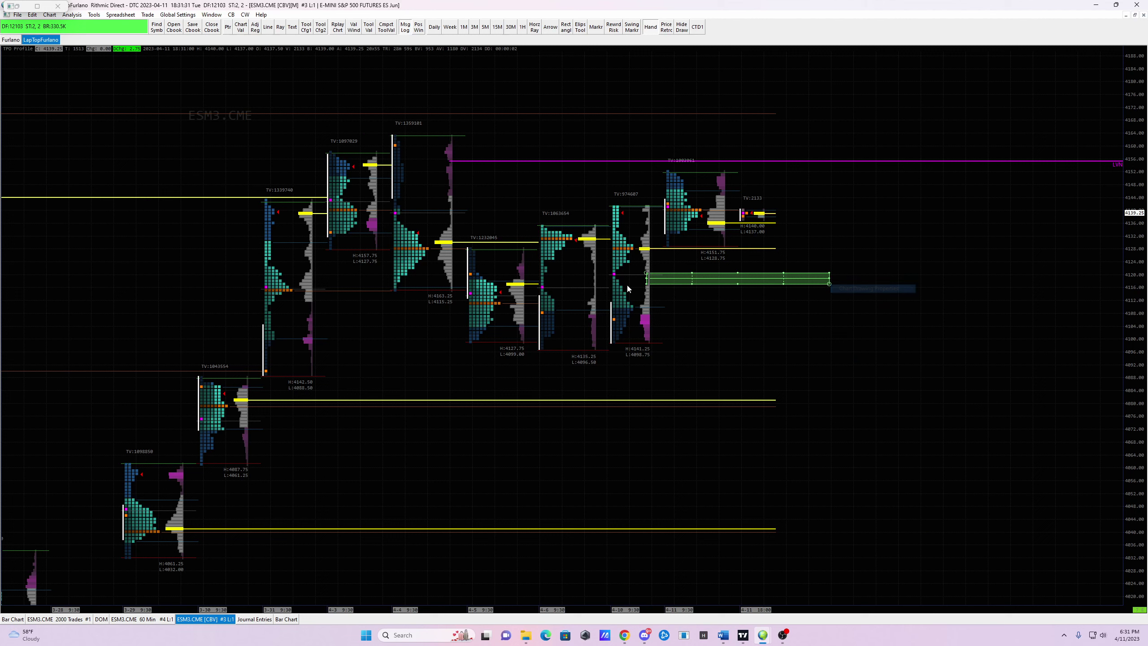
pyautogui.click(517, 240)
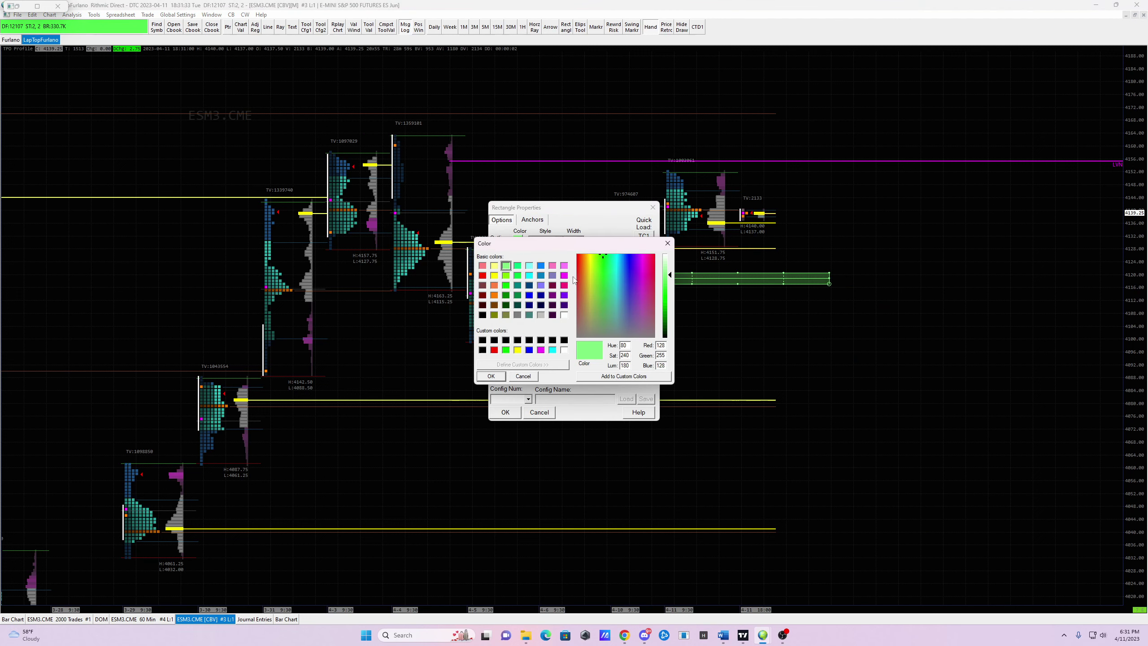
pyautogui.click(564, 275)
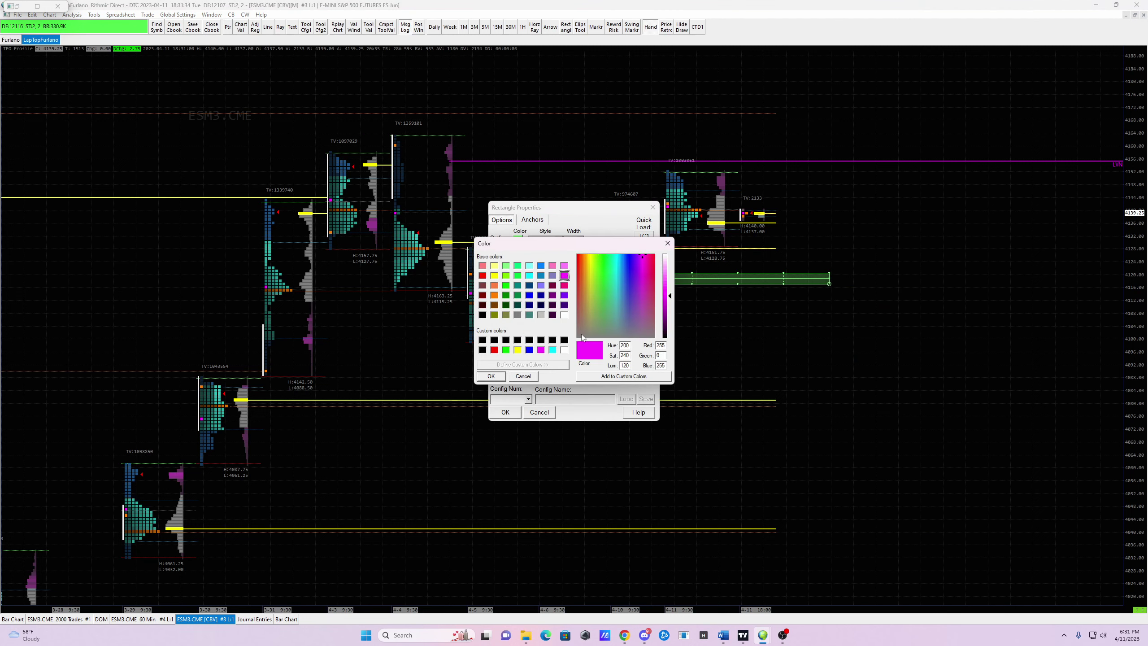
pyautogui.click(491, 376)
pyautogui.click(526, 262)
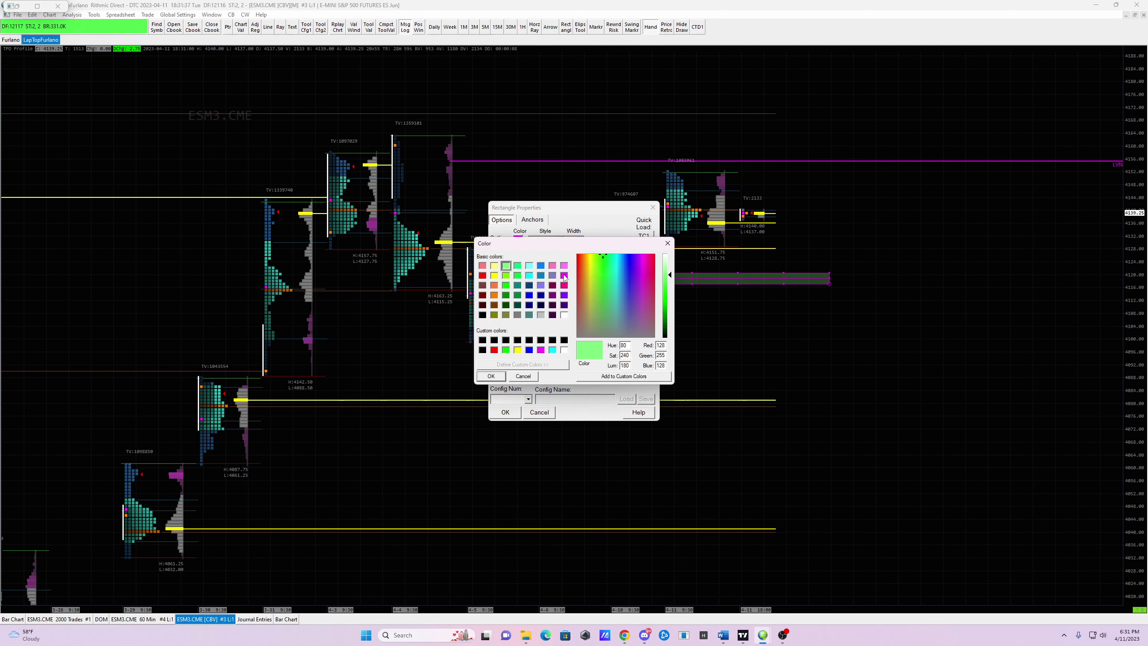
pyautogui.click(564, 275)
pyautogui.click(492, 376)
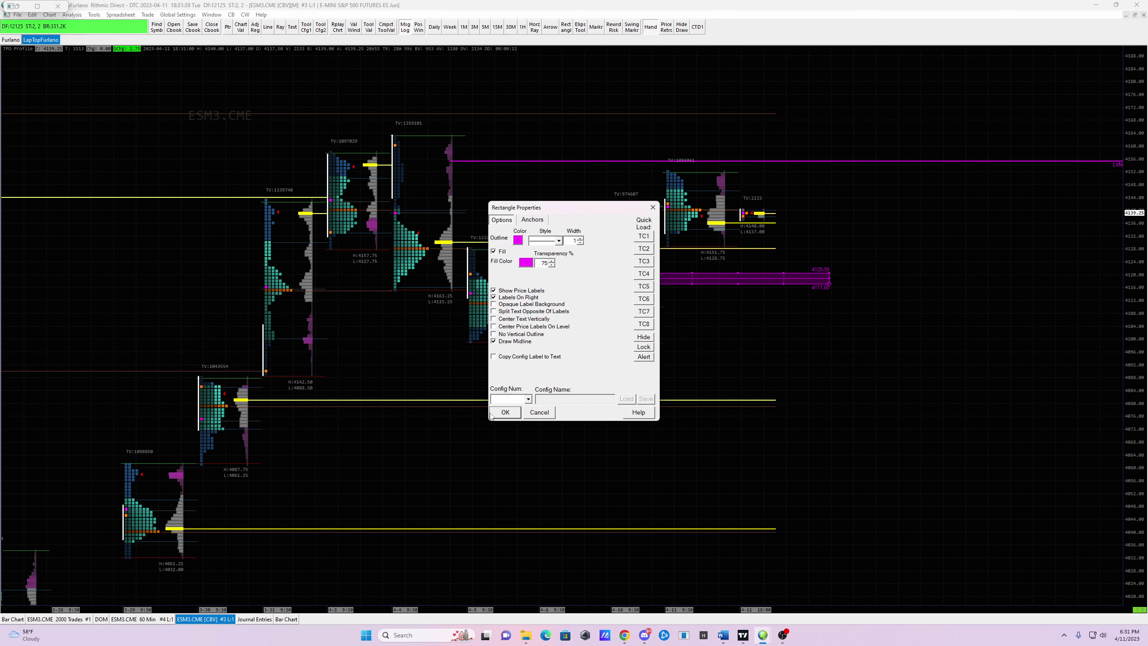
pyautogui.click(505, 412)
# Extend the magenta rectangle forward across the chart and label it LVN.
pyautogui.rightClick(826, 283)
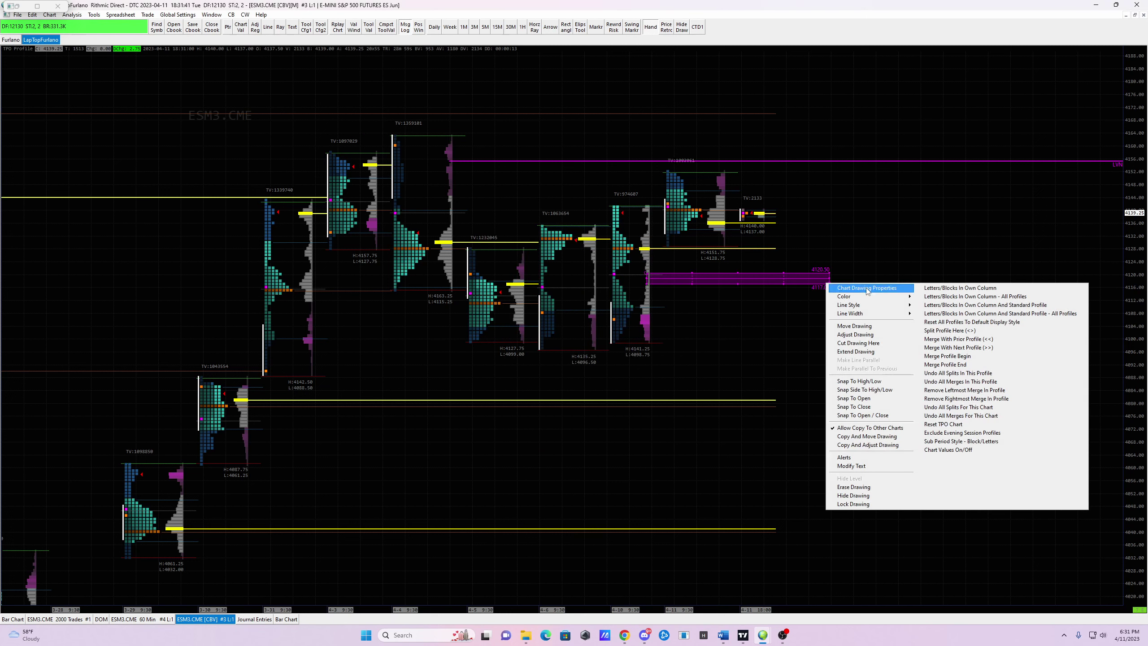
pyautogui.click(856, 352)
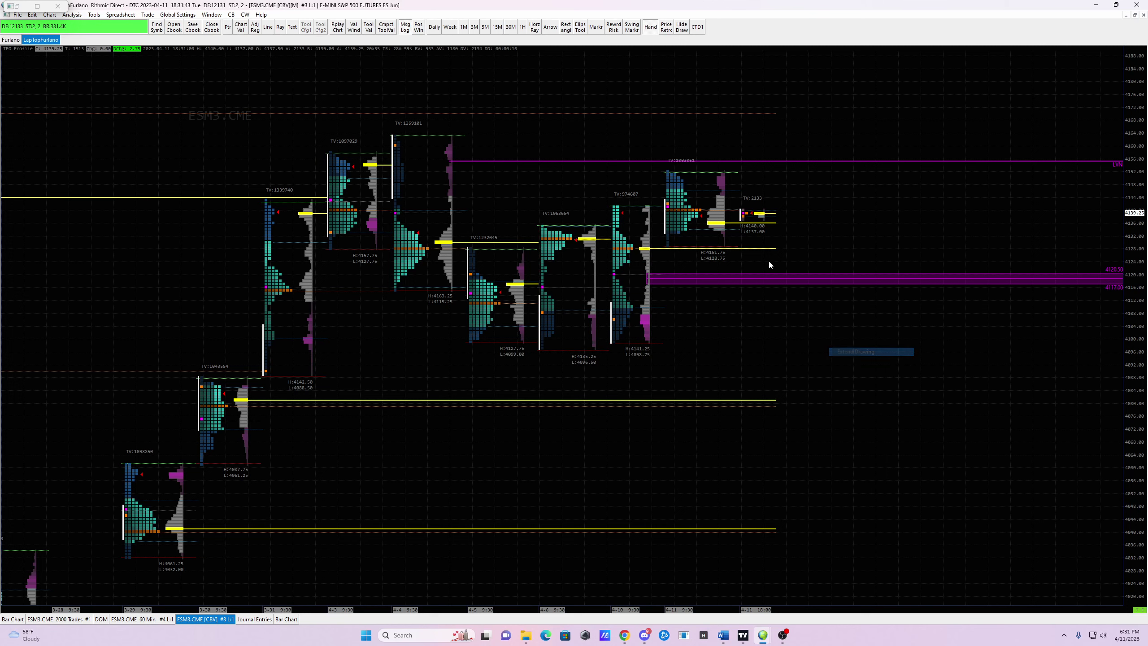
pyautogui.rightClick(752, 274)
pyautogui.click(779, 457)
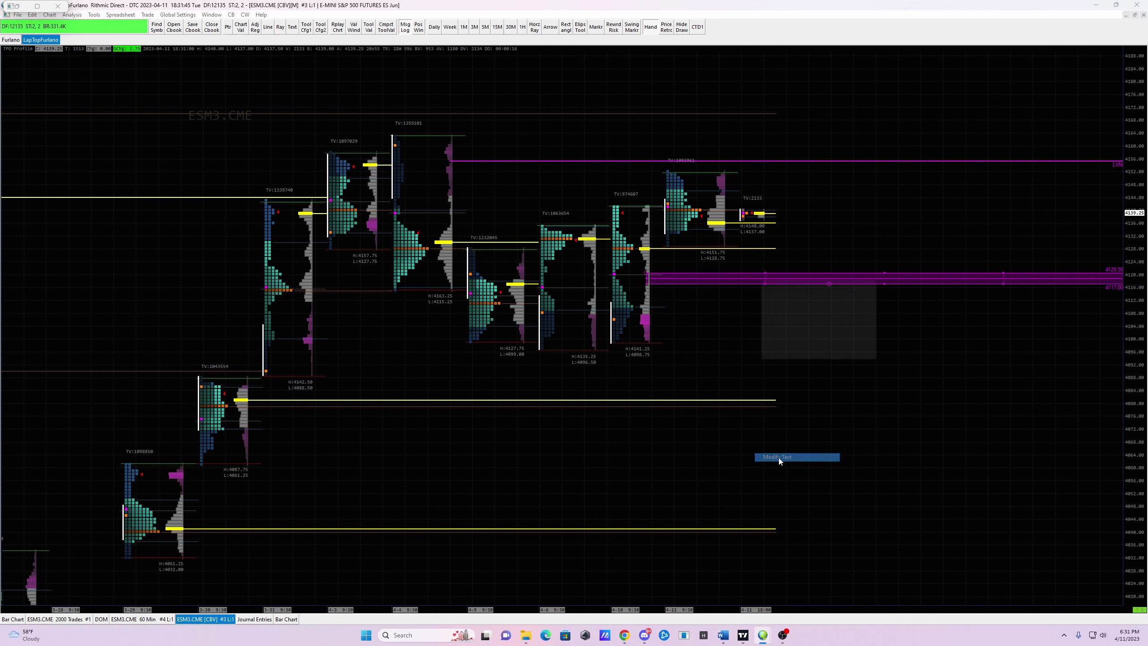
pyautogui.write('LVN')
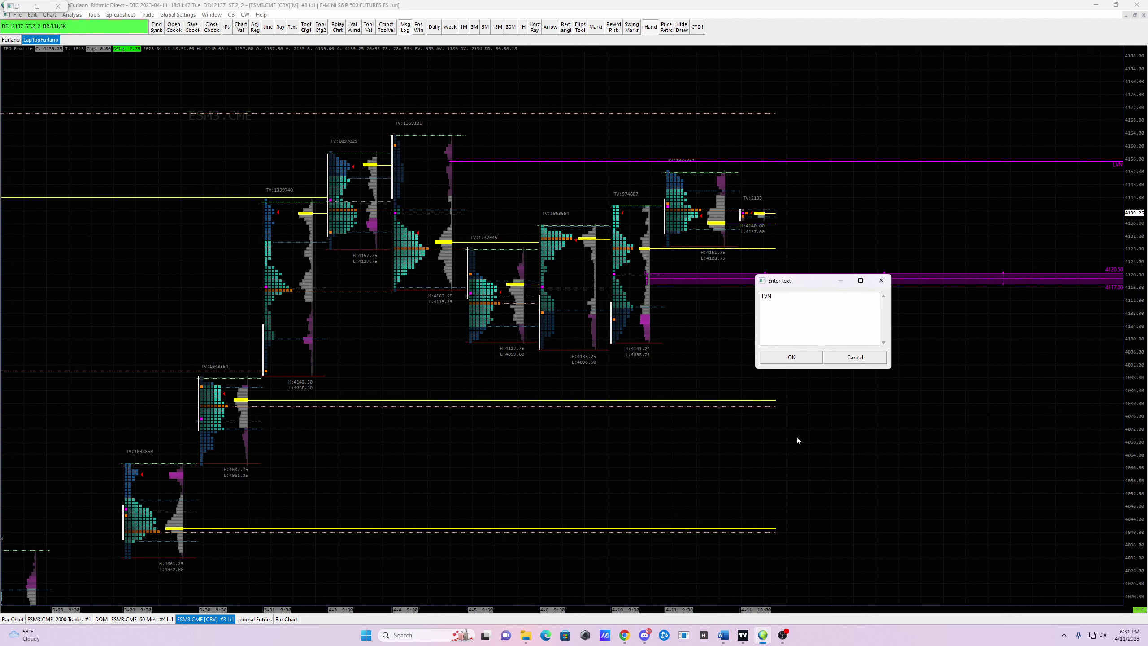
pyautogui.click(798, 361)
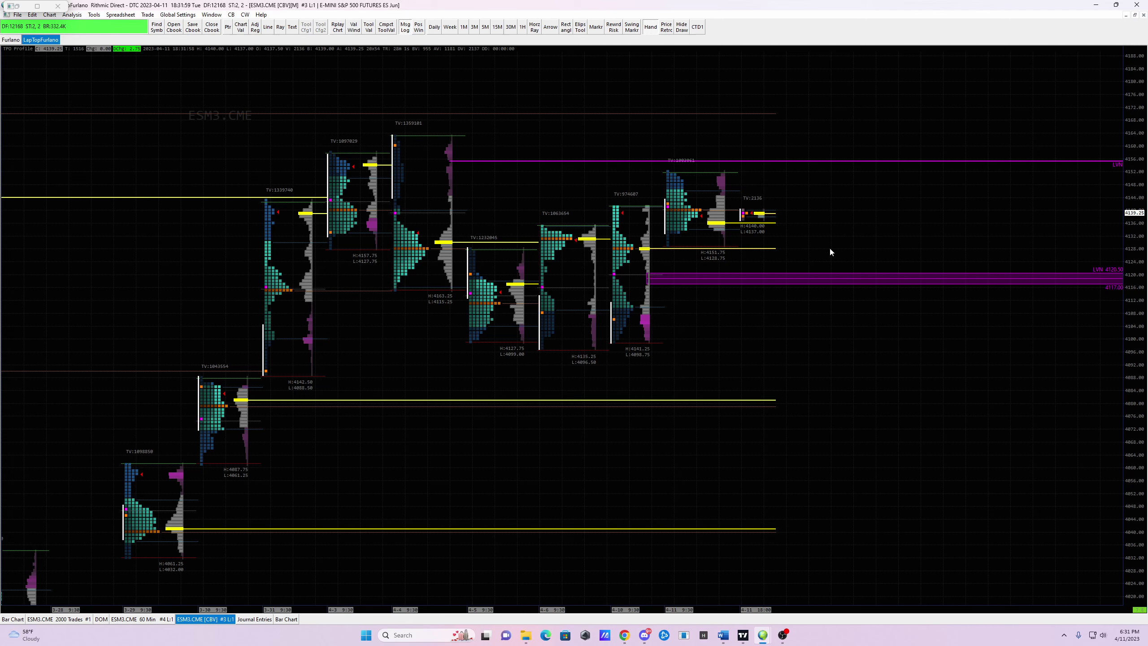
# Check the LVN zone and ray against recent price on the daily Bar Chart.
pyautogui.moveTo(892, 238); pyautogui.dragTo(839, 239)
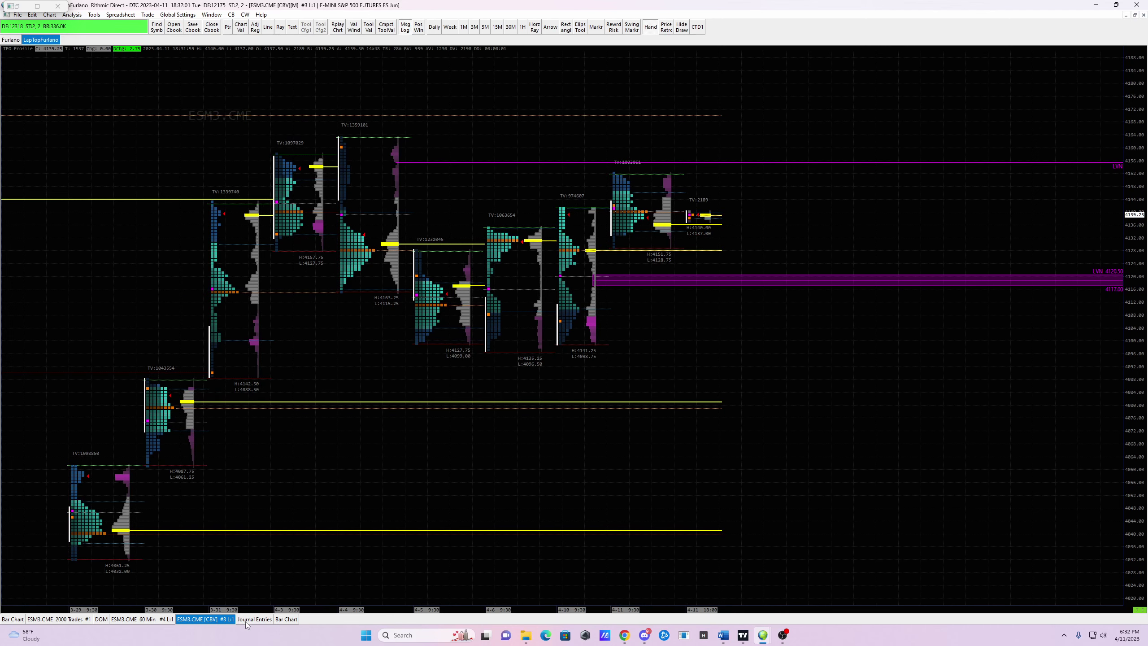
pyautogui.click(286, 620)
pyautogui.moveTo(790, 407); pyautogui.dragTo(628, 372)
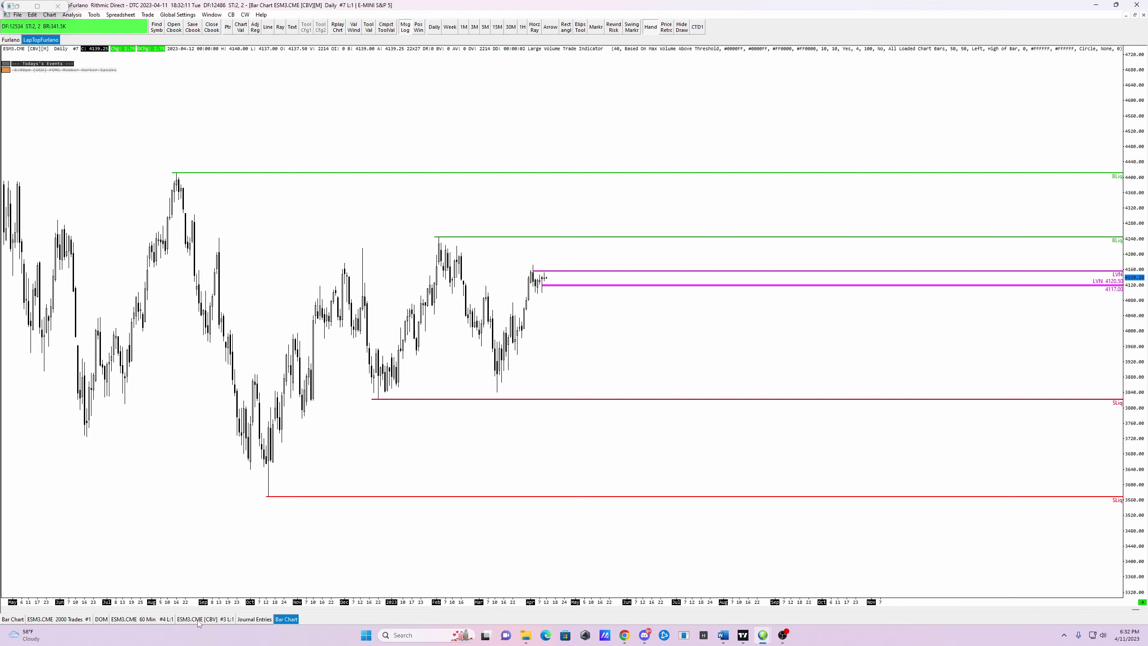
# Switch back to the ESM3.CME [CBV] #3 chart and place a horizontal ray at the 4-10 profile's highest-volume level, about 4128.
pyautogui.click(226, 619)
pyautogui.moveTo(667, 358); pyautogui.dragTo(696, 339)
pyautogui.moveTo(1136, 342); pyautogui.dragTo(1137, 336)
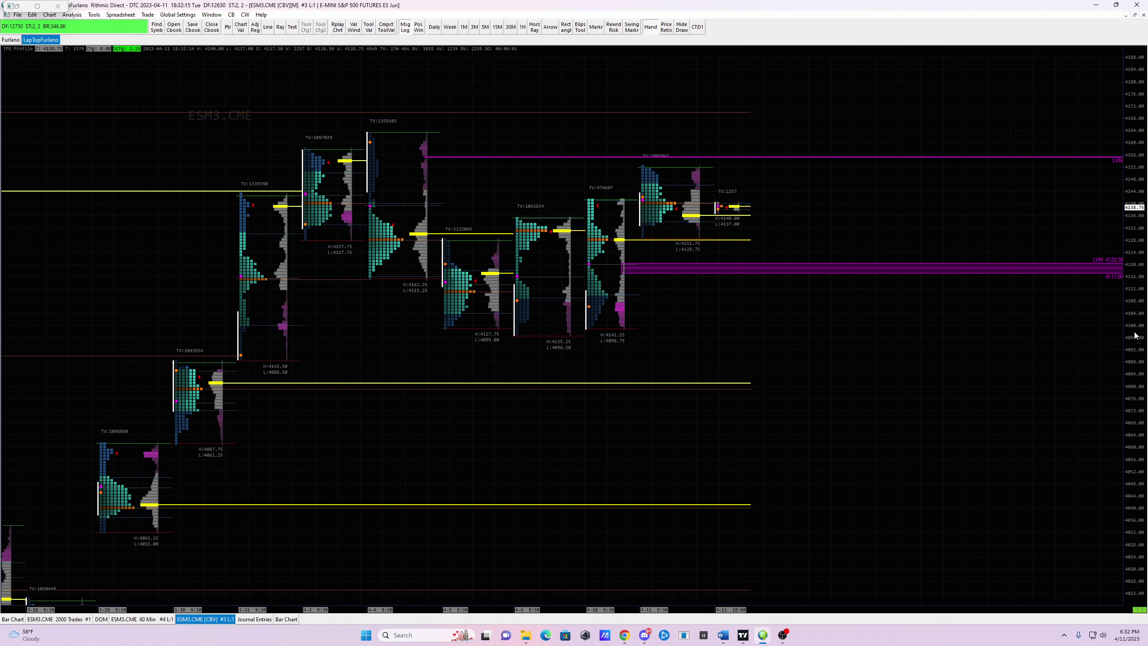
pyautogui.moveTo(831, 212); pyautogui.dragTo(752, 237)
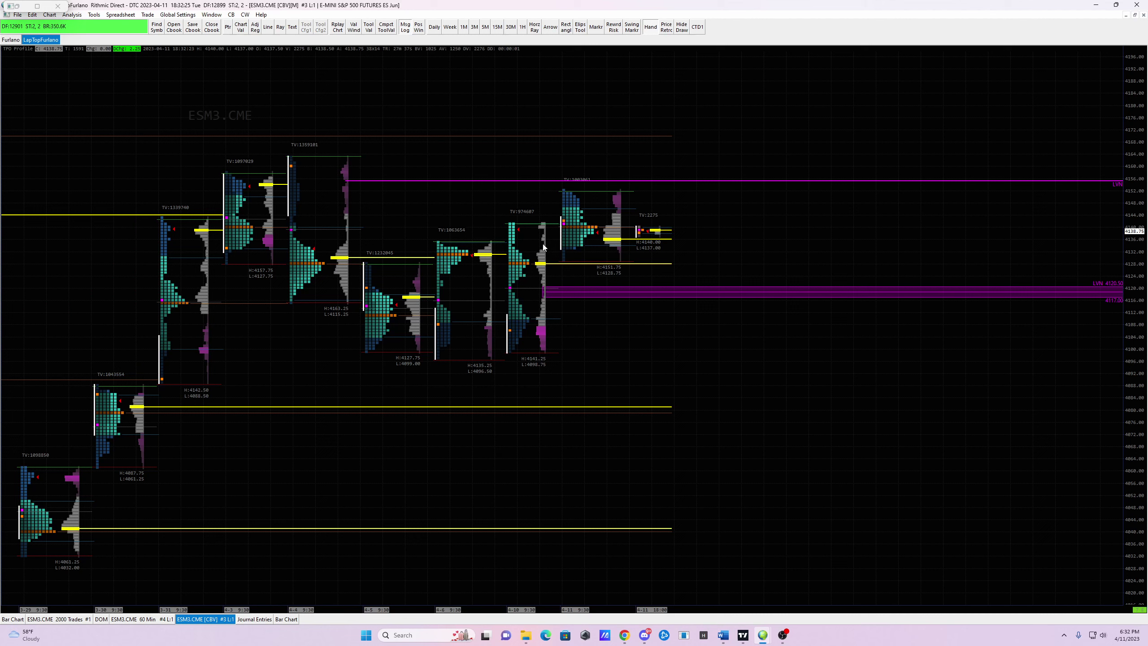
pyautogui.click(534, 29)
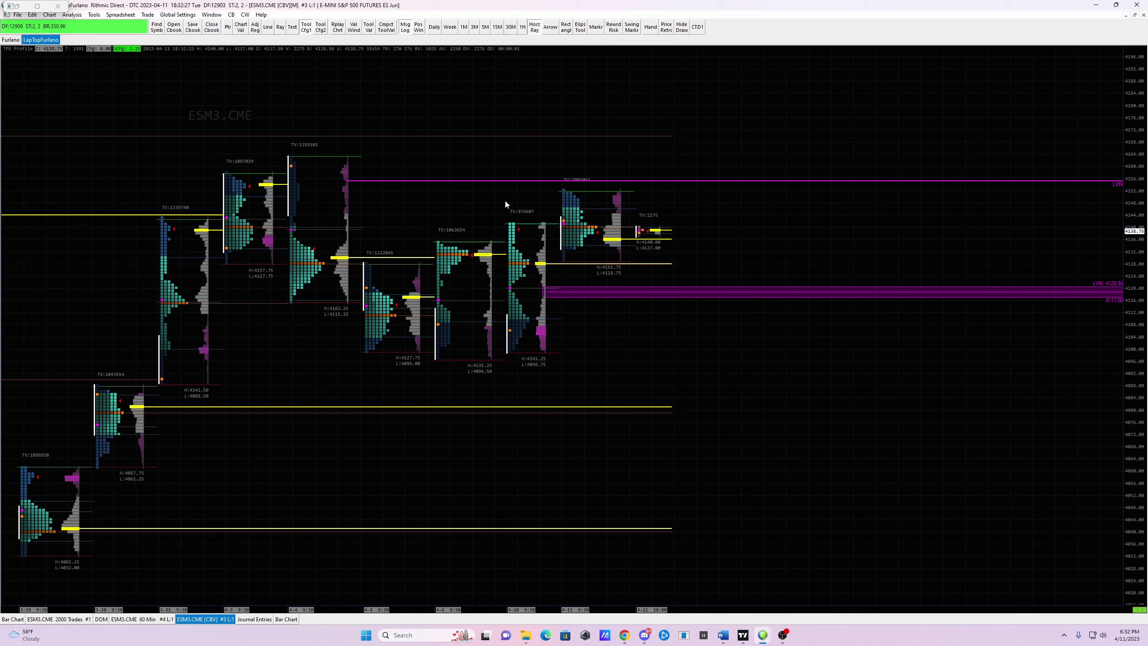
pyautogui.click(542, 264)
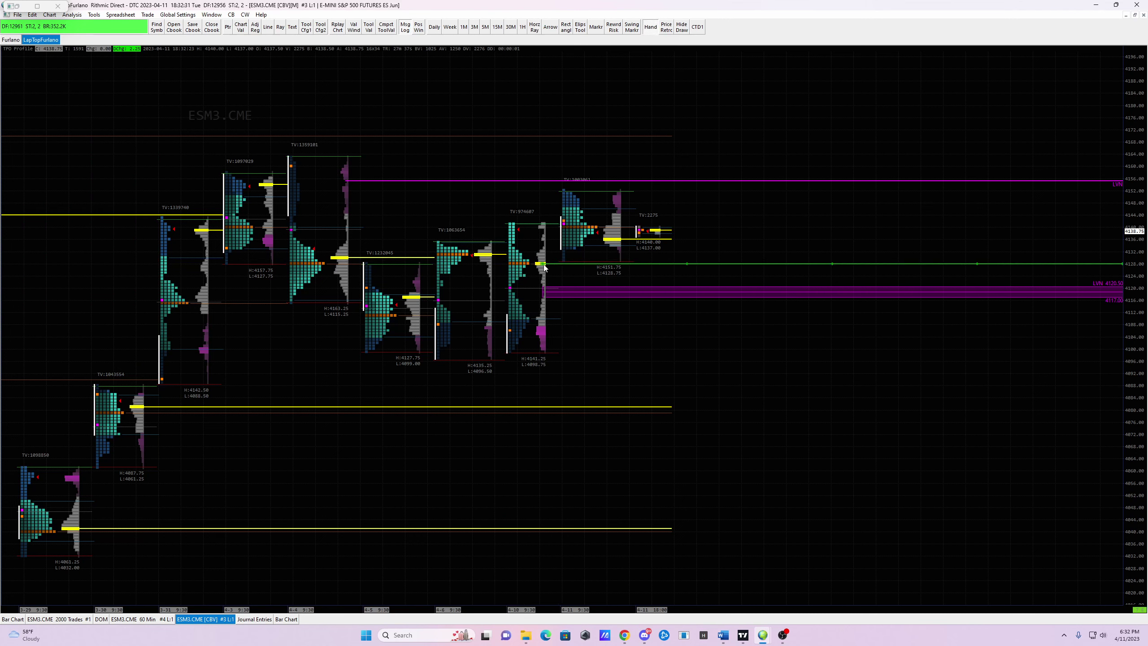
# Set the new horizontal ray's color to yellow.
pyautogui.rightClick(544, 266)
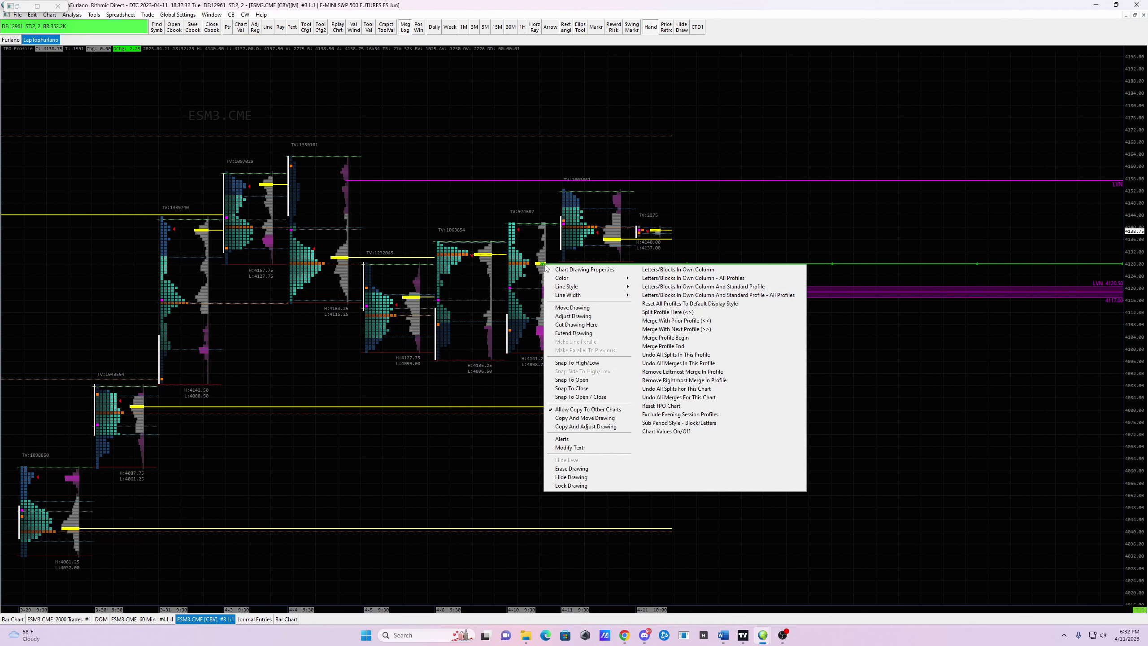
pyautogui.click(586, 270)
pyautogui.click(525, 249)
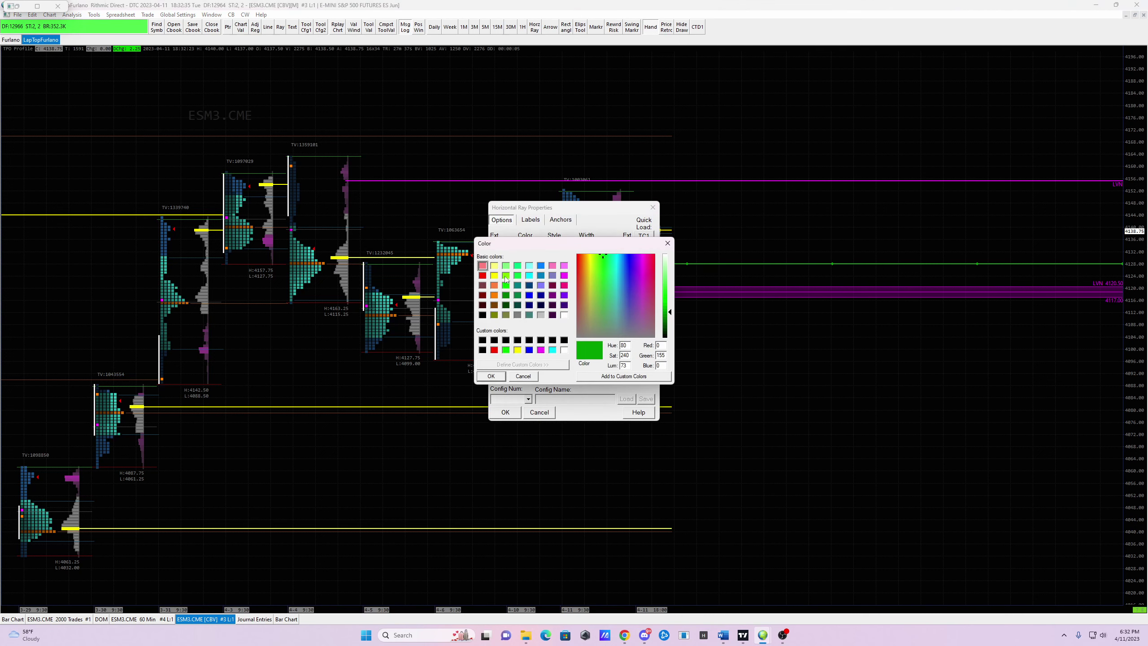
pyautogui.click(494, 275)
pyautogui.click(491, 376)
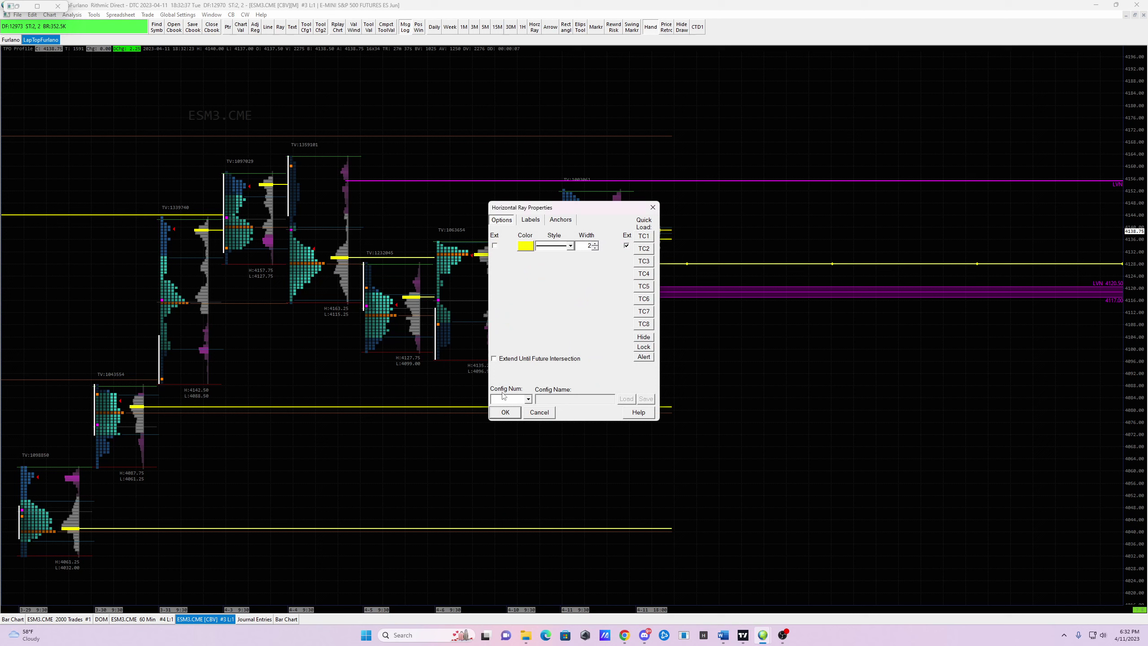
pyautogui.click(505, 412)
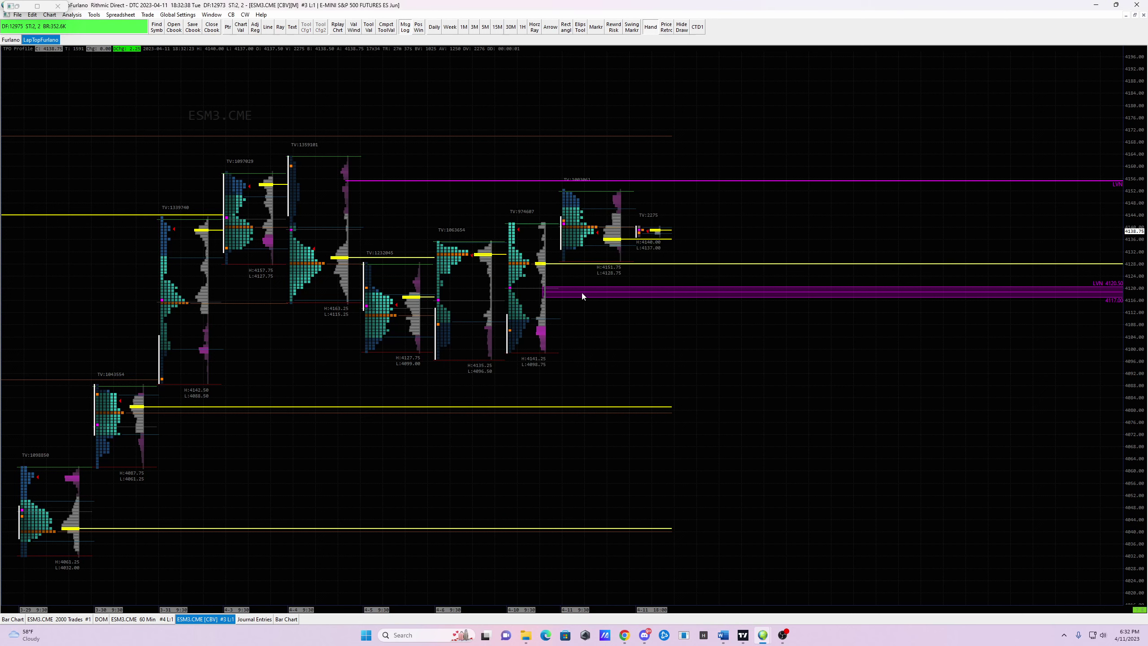
# Label the horizontal ray at the 4-10 profile's highest-volume level NVPOC.
pyautogui.rightClick(718, 266)
pyautogui.click(762, 448)
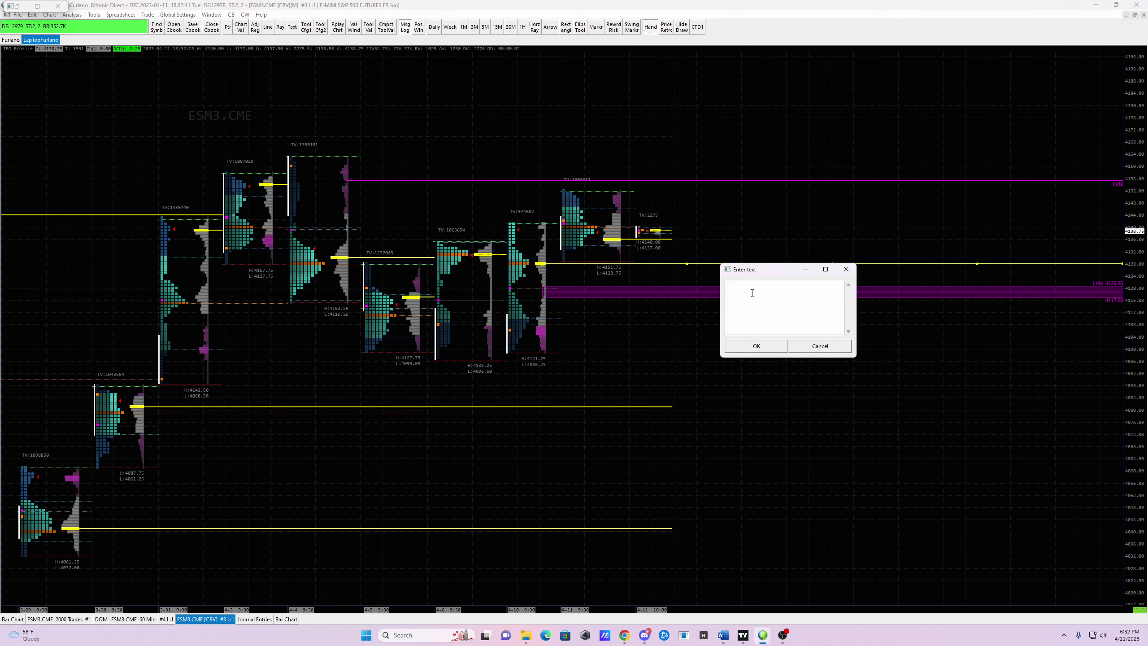
pyautogui.write('NVPOC')
pyautogui.click(774, 348)
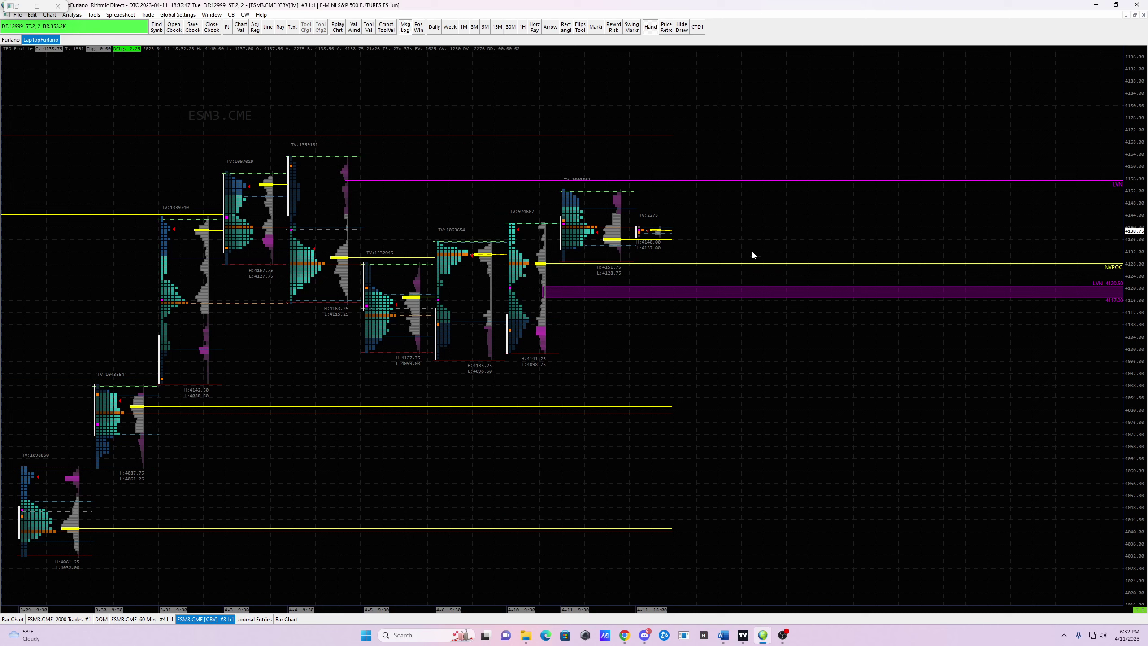
# Recolor the NVPOC ray black from the ESM3.CME [CBV] #3 chart and check it on the daily Bar Chart.
pyautogui.click(286, 619)
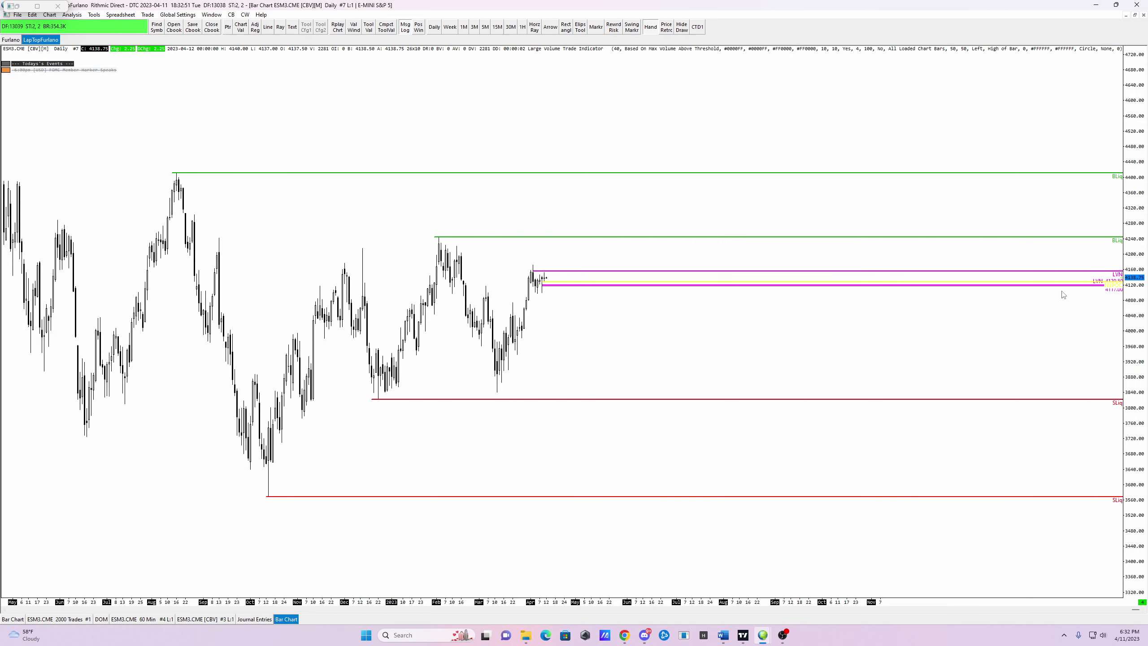
pyautogui.click(206, 619)
pyautogui.rightClick(641, 263)
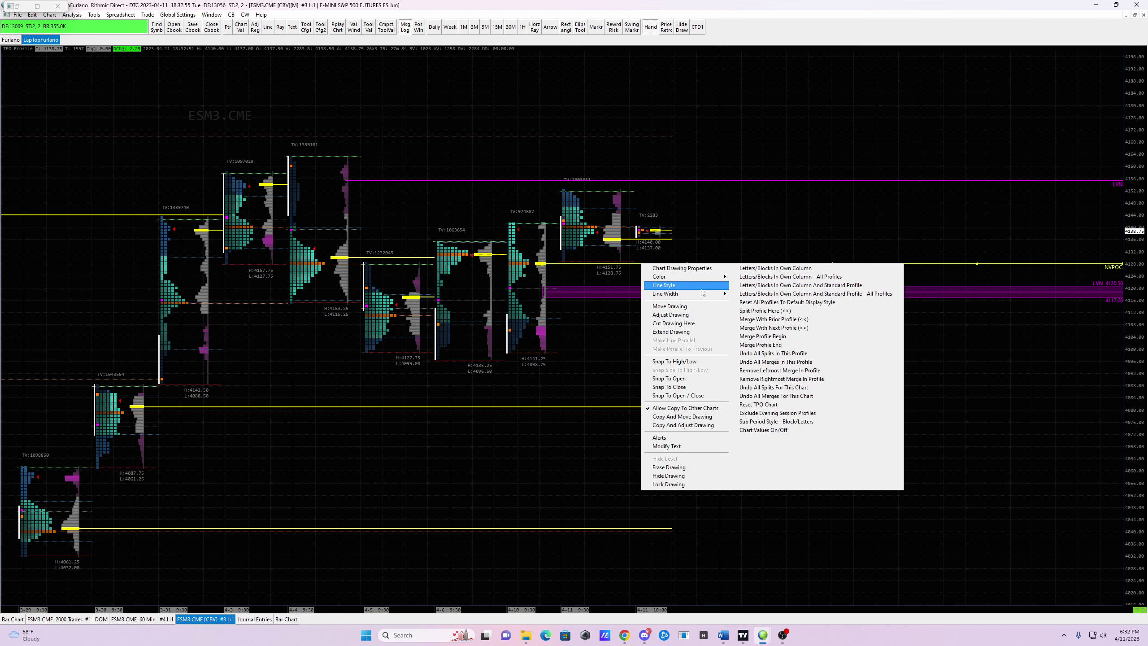
pyautogui.moveTo(705, 277)
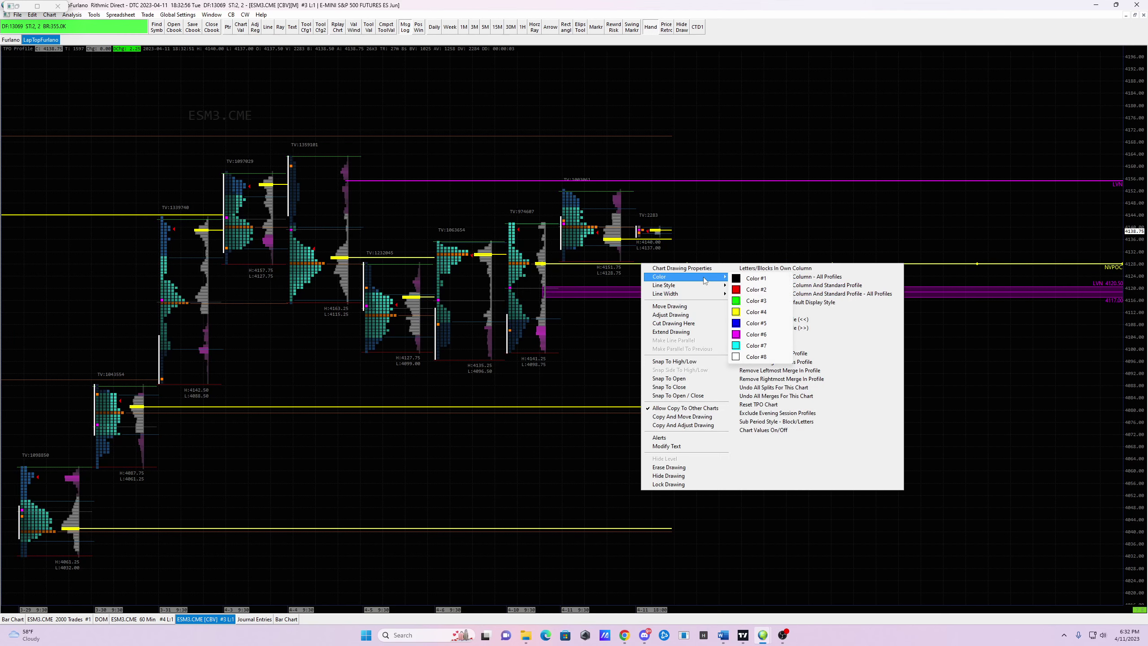
pyautogui.click(746, 300)
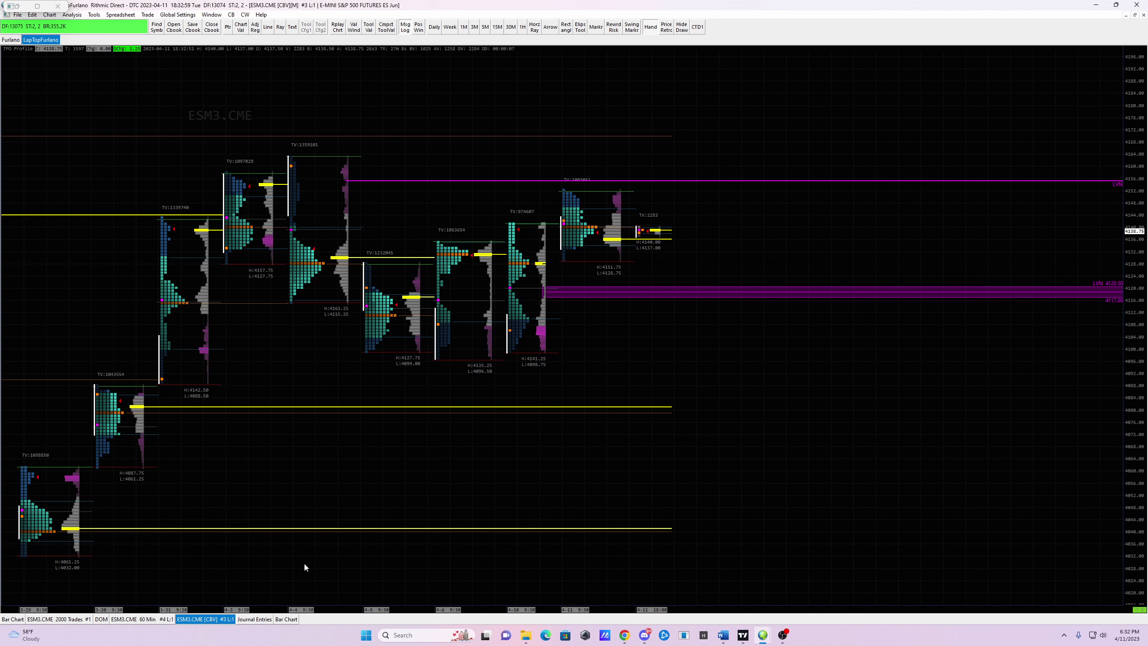
pyautogui.click(286, 620)
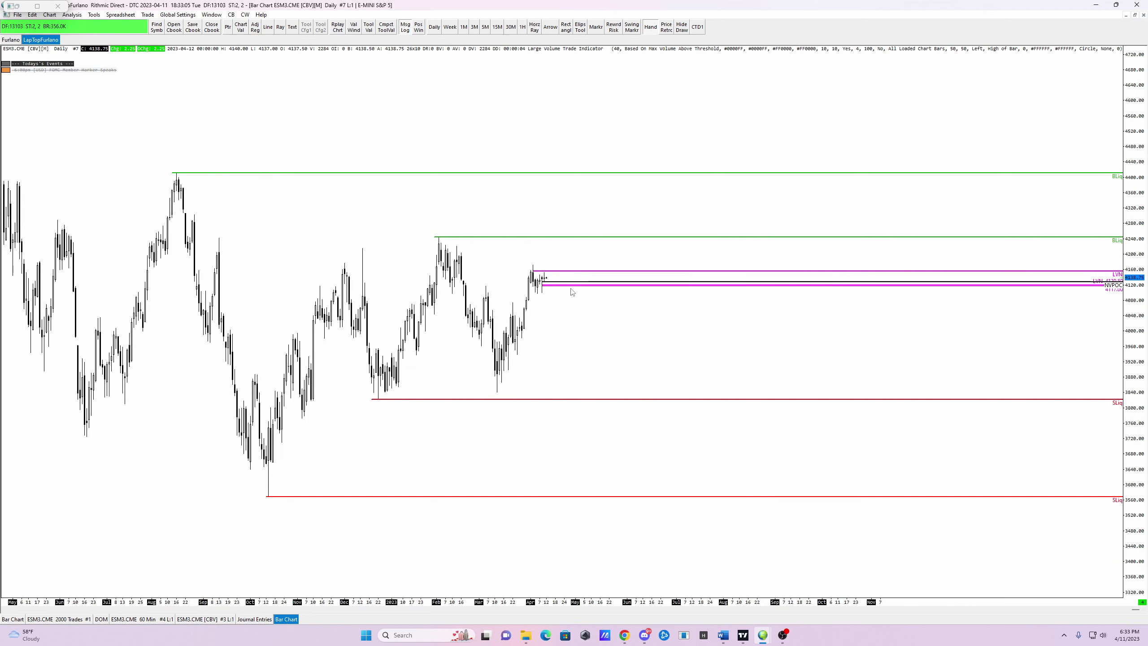
# Return to the ESM3.CME [CBV] #3 chart and place a horizontal ray at the 3-30 profile's highest-volume level, about 4081.
pyautogui.click(206, 619)
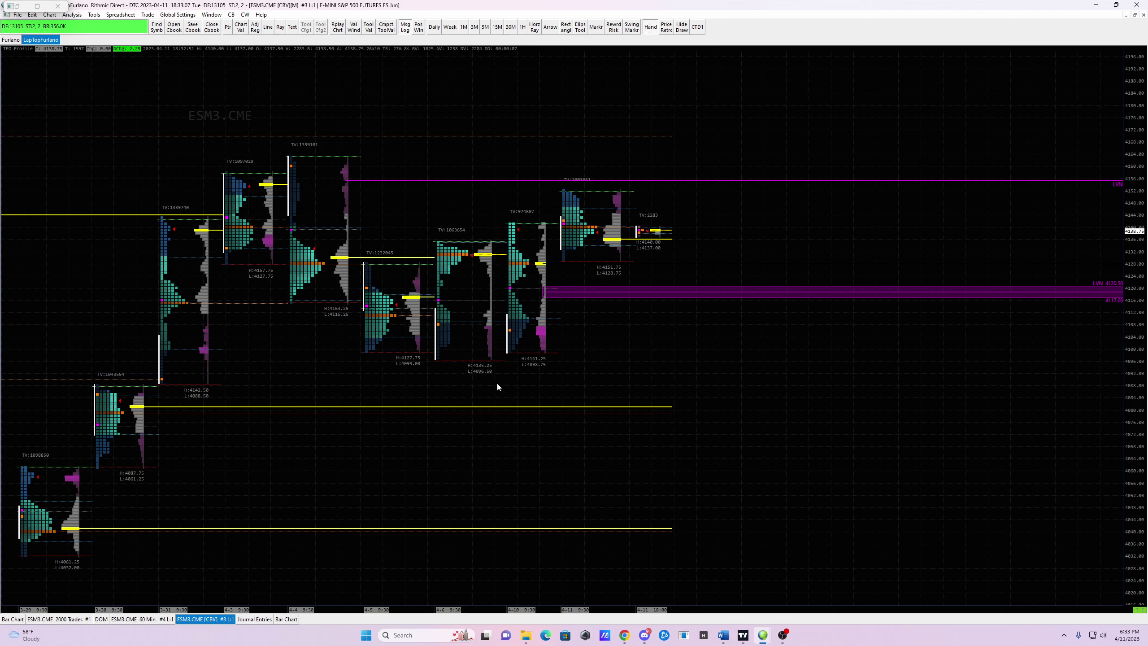
pyautogui.moveTo(624, 334); pyautogui.dragTo(715, 182)
pyautogui.moveTo(432, 340); pyautogui.dragTo(791, 343)
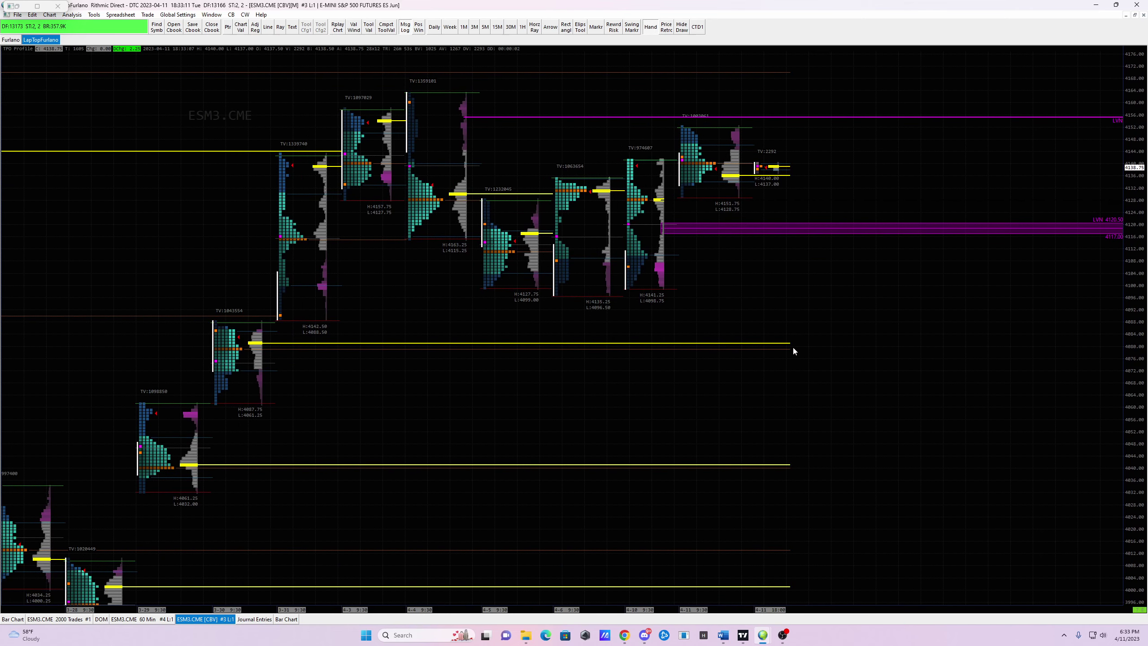
pyautogui.moveTo(865, 352); pyautogui.dragTo(561, 365)
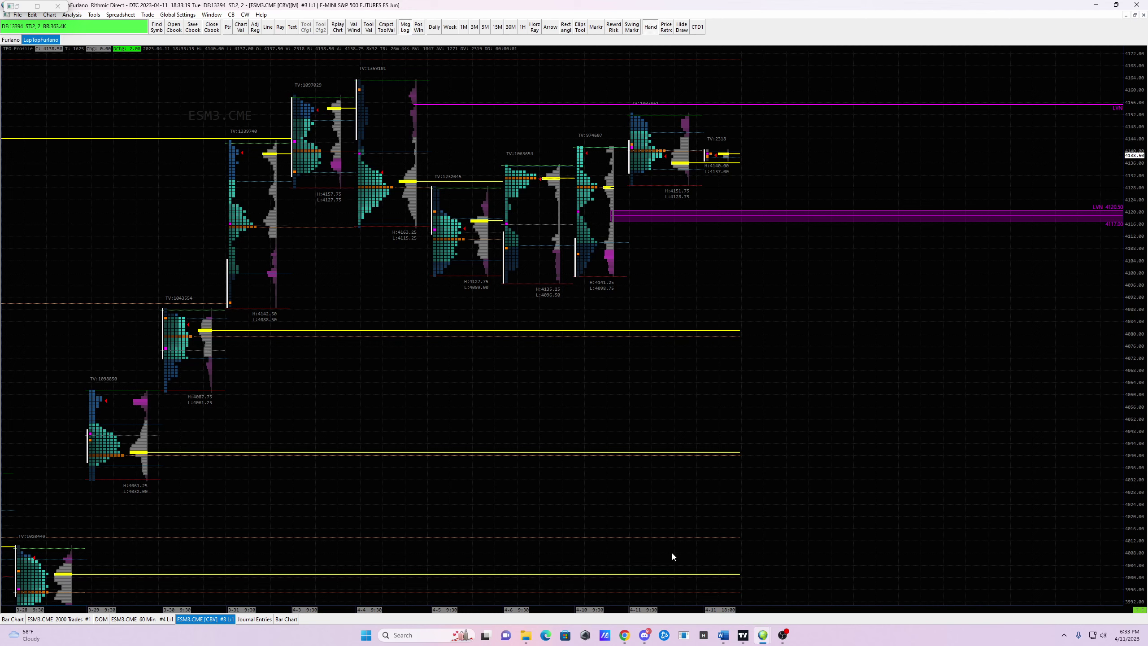
pyautogui.moveTo(588, 377); pyautogui.dragTo(592, 371)
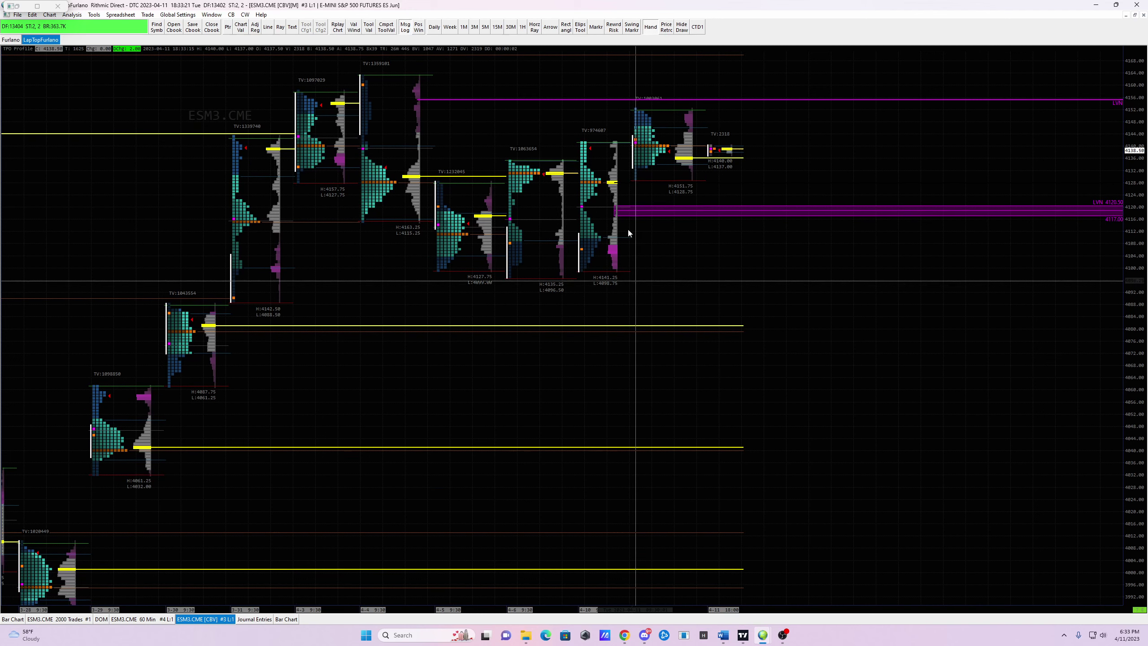
pyautogui.click(536, 30)
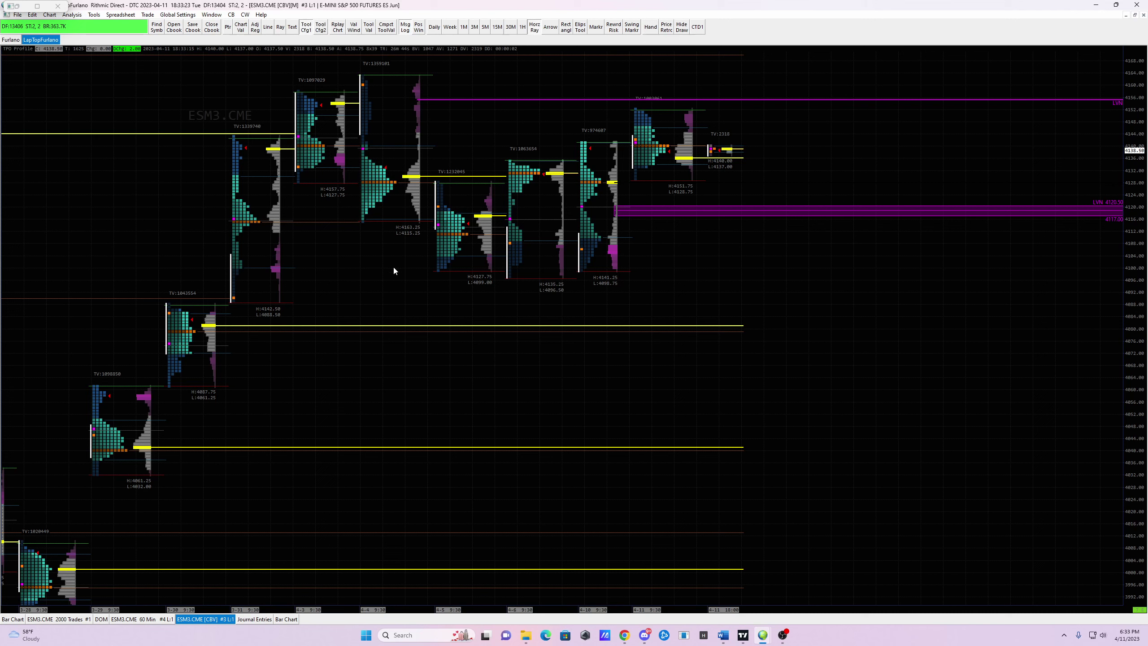
pyautogui.click(209, 326)
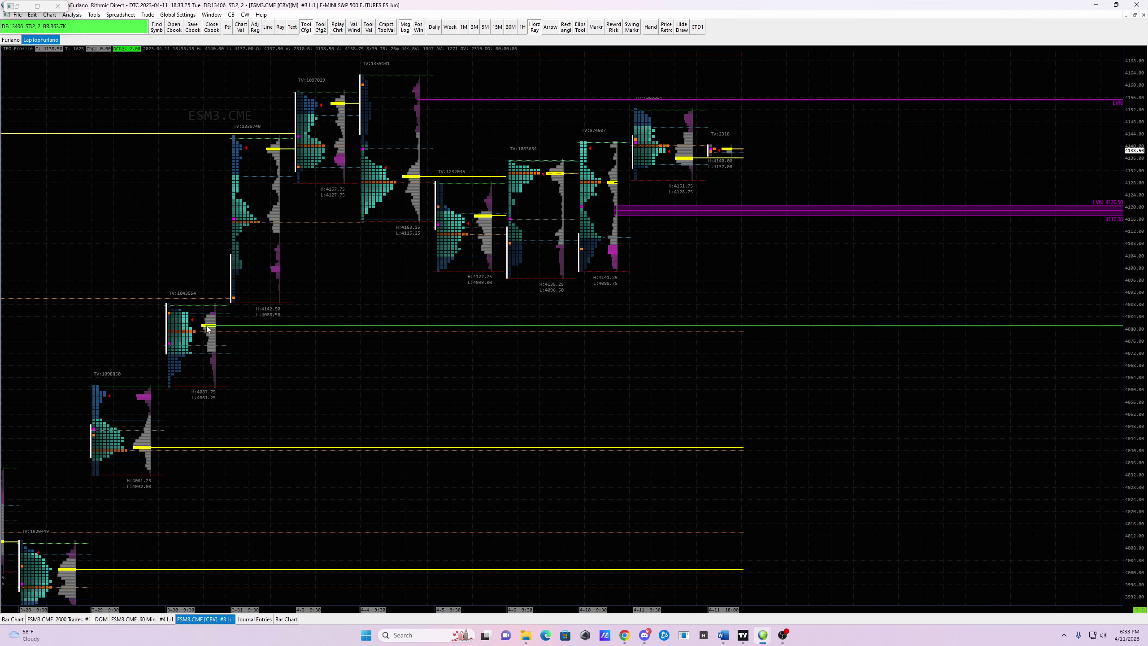
# Recolor the 3-30 profile's horizontal ray black and label it NVPOC.
pyautogui.rightClick(209, 327)
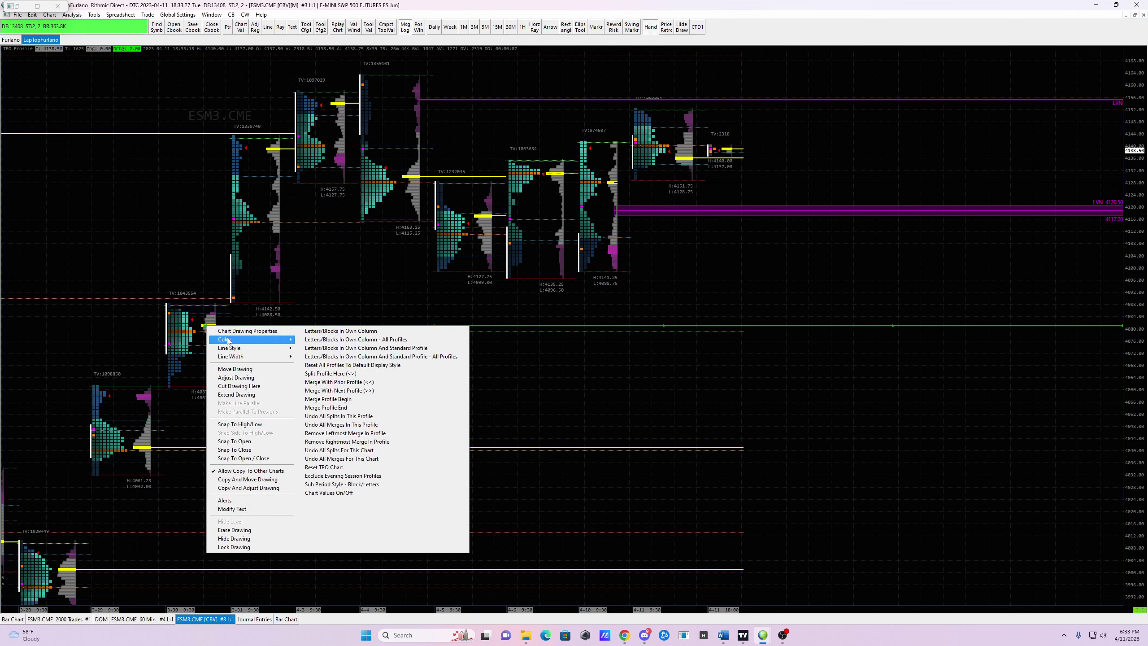
pyautogui.moveTo(271, 340)
pyautogui.click(316, 342)
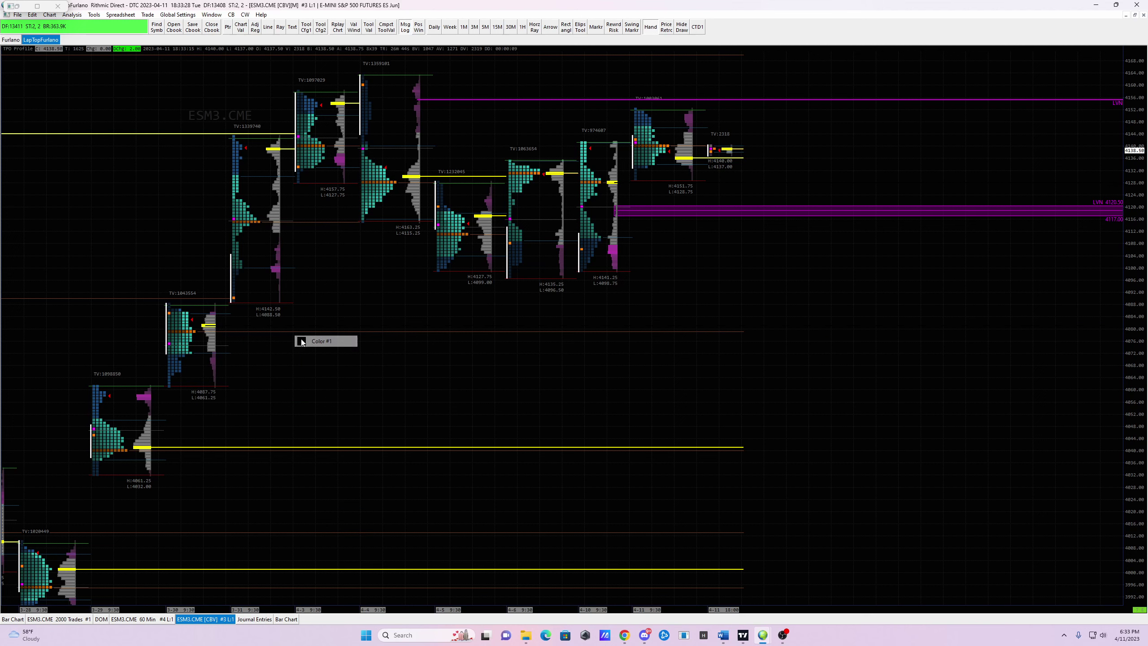
pyautogui.rightClick(206, 326)
pyautogui.click(250, 510)
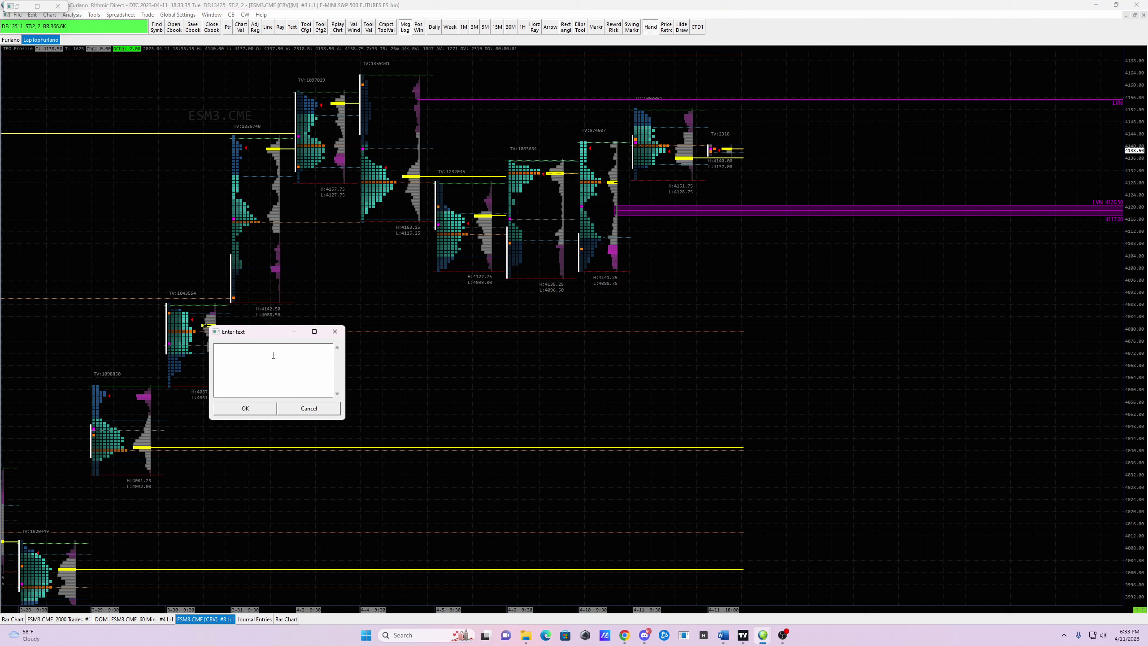
pyautogui.write('NVPOC')
pyautogui.click(246, 408)
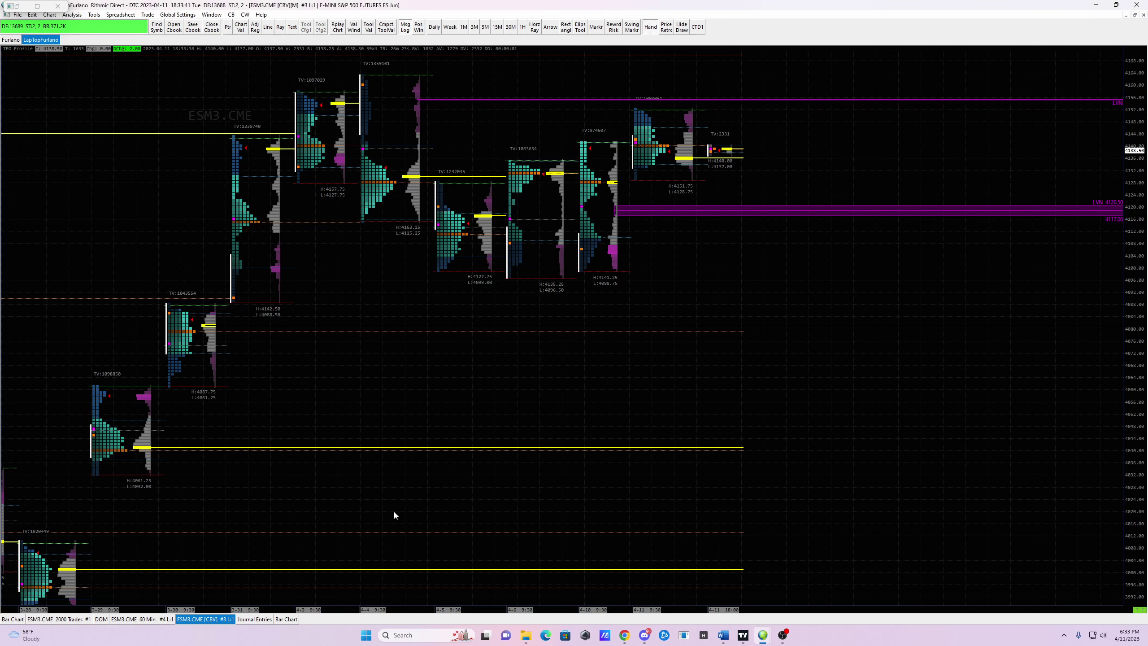
# Check both NVPOC rays against recent price on the daily Bar Chart, and return to the ESM3.CME [CBV] #3 chart.
pyautogui.click(286, 620)
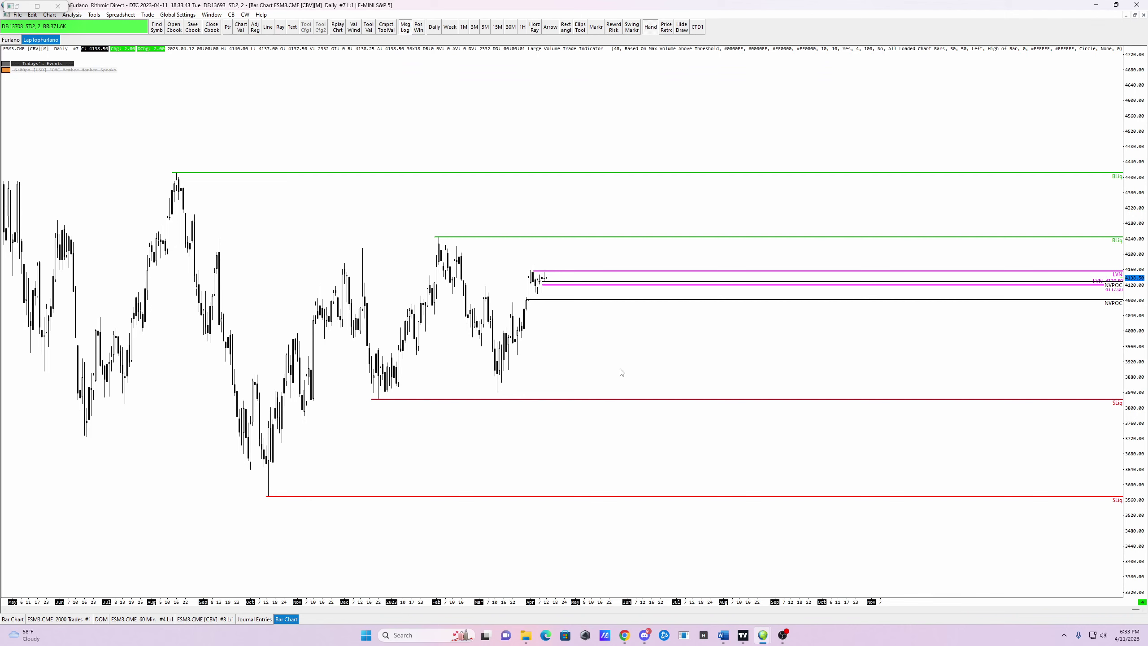
pyautogui.moveTo(579, 366); pyautogui.dragTo(497, 383)
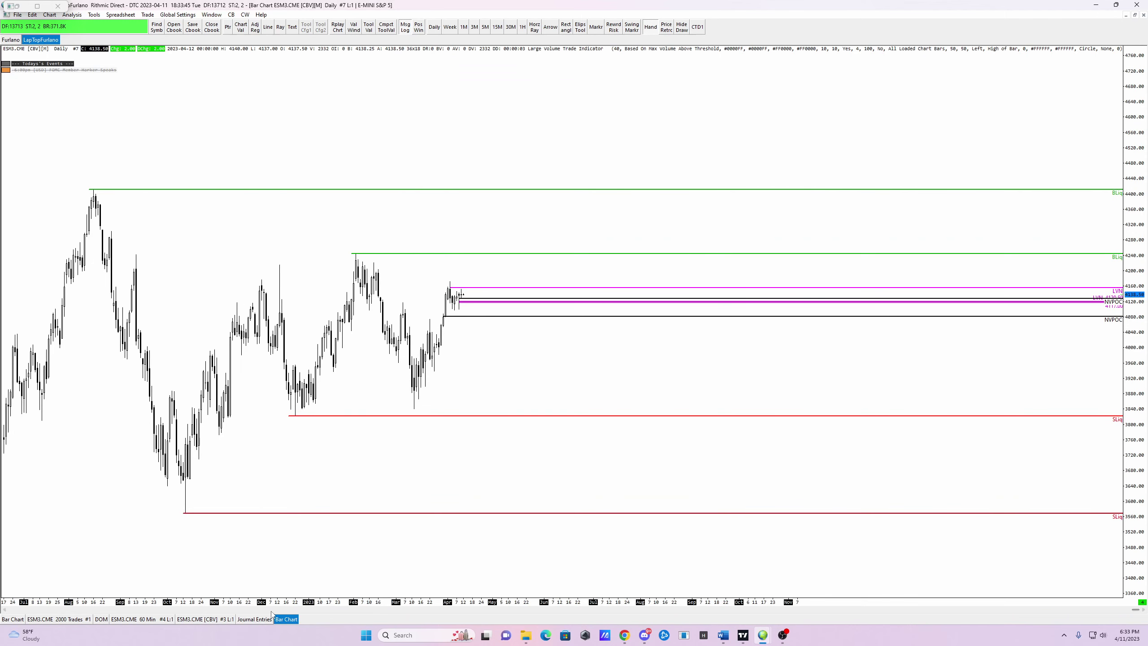
pyautogui.click(206, 620)
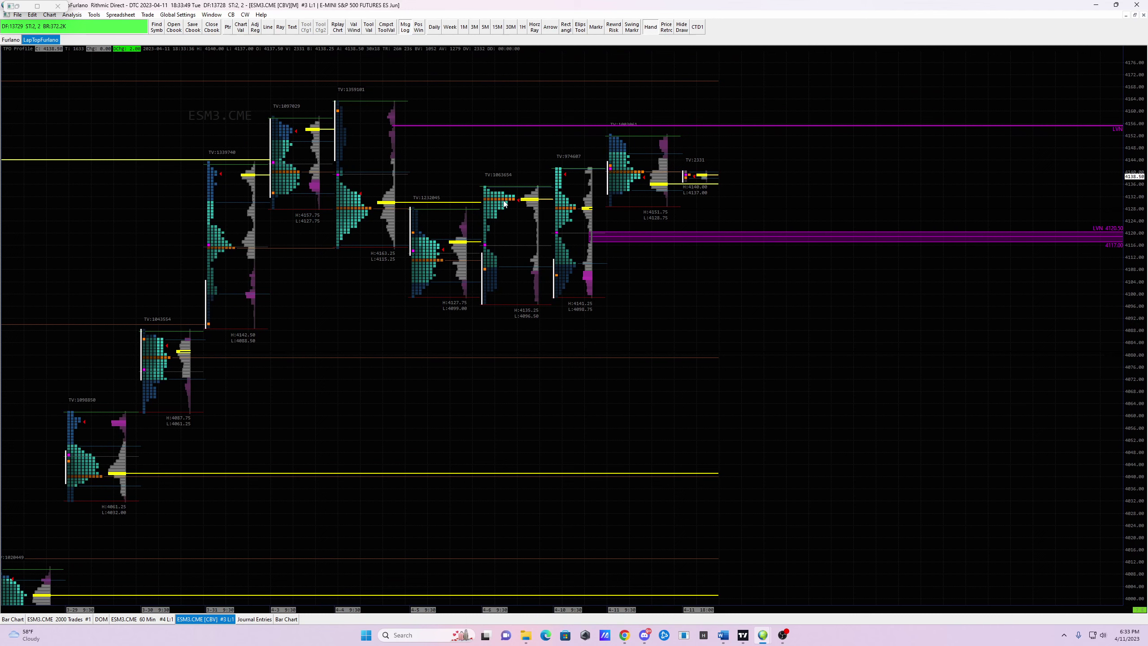
pyautogui.moveTo(502, 110); pyautogui.dragTo(567, 132)
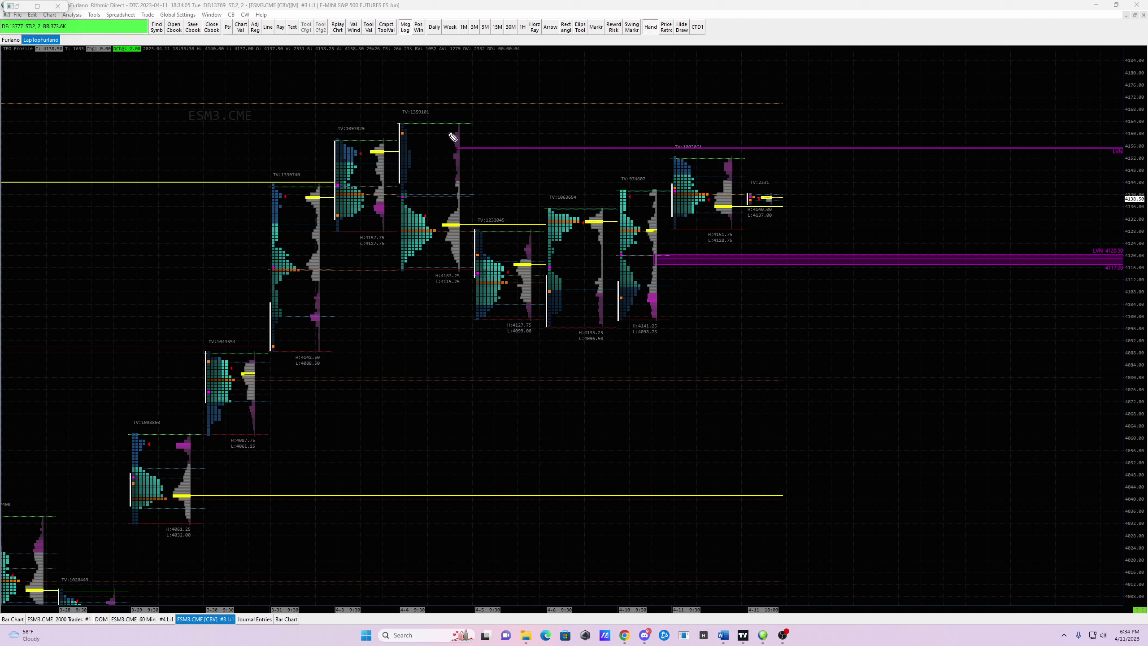
# Sketch a red line at the 4-4 profile's high and a projected price path rising above it, and clear the sketch.
pyautogui.moveTo(415, 127); pyautogui.dragTo(457, 128)
pyautogui.moveTo(731, 172)
pyautogui.mouseDown()
pyautogui.moveTo(732, 188)
pyautogui.moveTo(772, 88)
pyautogui.moveTo(822, 190)
pyautogui.mouseUp()
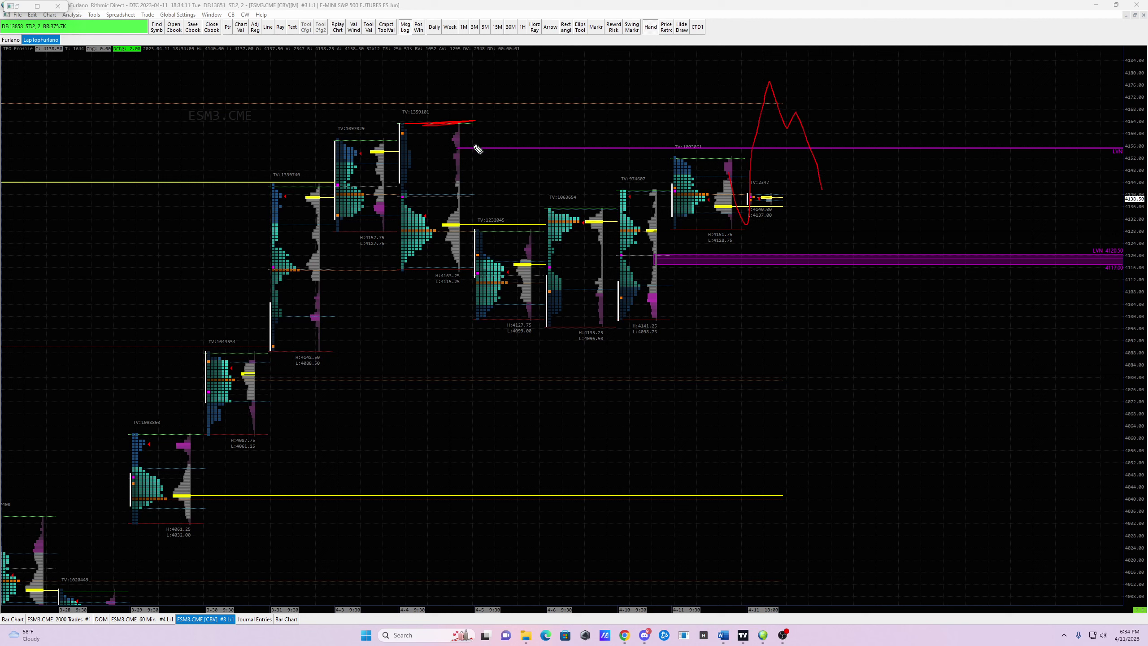
pyautogui.press('Escape')
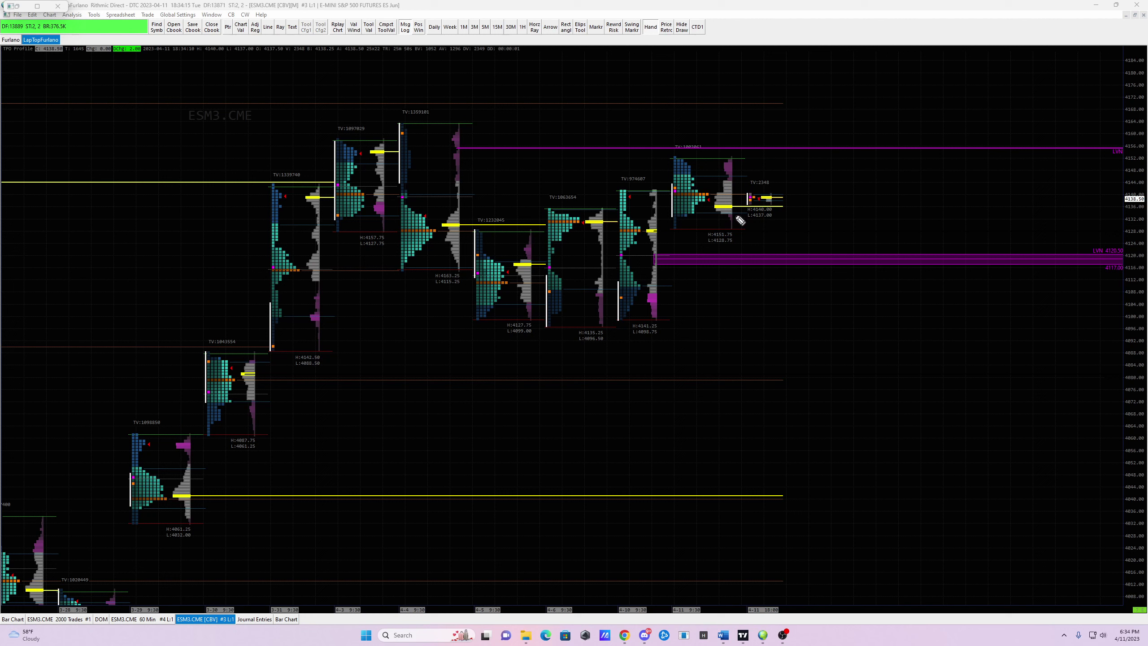
# Sketch a price path rebounding from the LVN zone, underline the 4-5, 4-6 and 4-10 profile lows, and clear the sketch.
pyautogui.moveTo(737, 219)
pyautogui.mouseDown()
pyautogui.moveTo(752, 266)
pyautogui.moveTo(780, 259)
pyautogui.moveTo(804, 183)
pyautogui.mouseUp()
pyautogui.moveTo(475, 320); pyautogui.dragTo(625, 323)
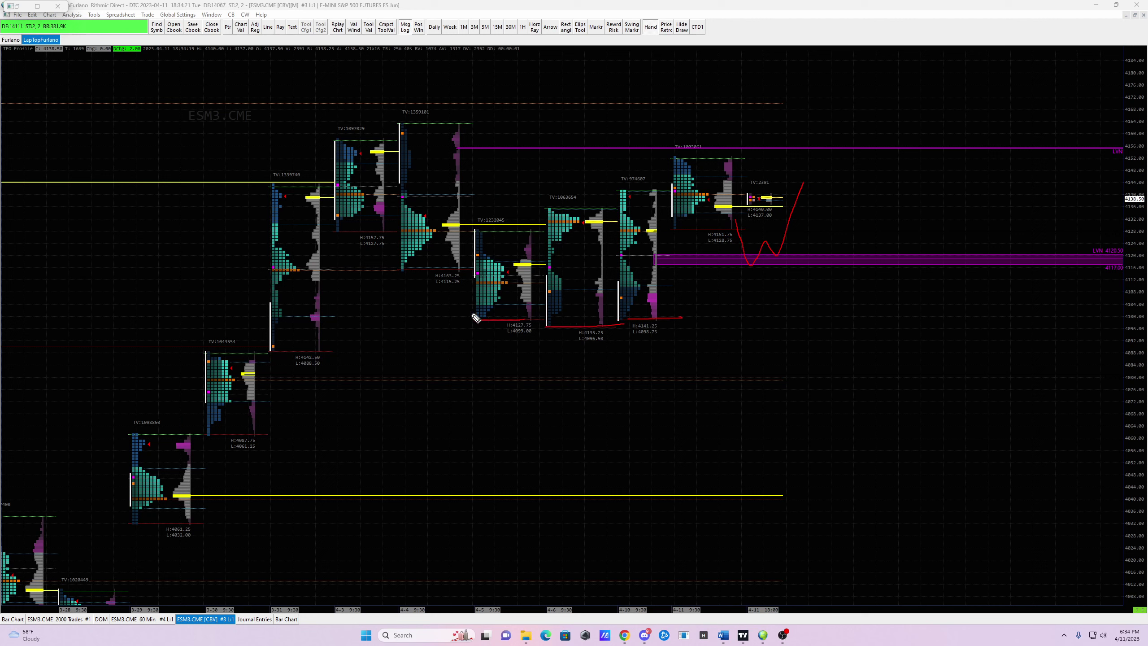
pyautogui.moveTo(471, 313)
pyautogui.mouseDown()
pyautogui.moveTo(675, 320)
pyautogui.moveTo(685, 304)
pyautogui.mouseUp()
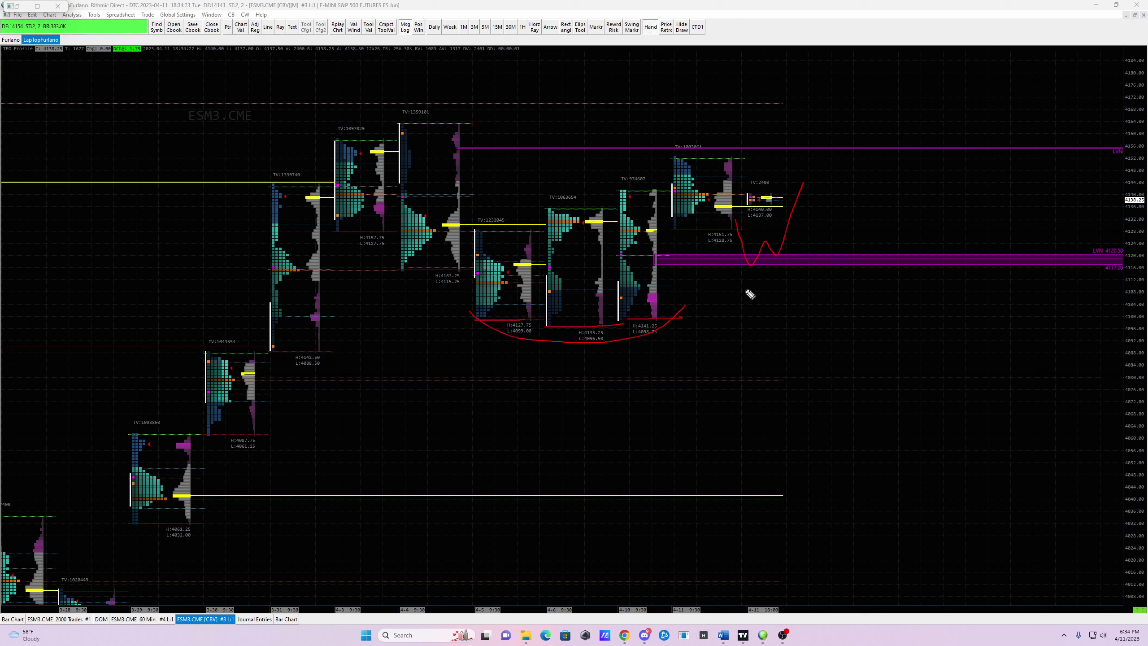
pyautogui.moveTo(741, 242)
pyautogui.mouseDown()
pyautogui.moveTo(783, 370)
pyautogui.moveTo(842, 290)
pyautogui.moveTo(890, 103)
pyautogui.mouseUp()
pyautogui.press('Escape')
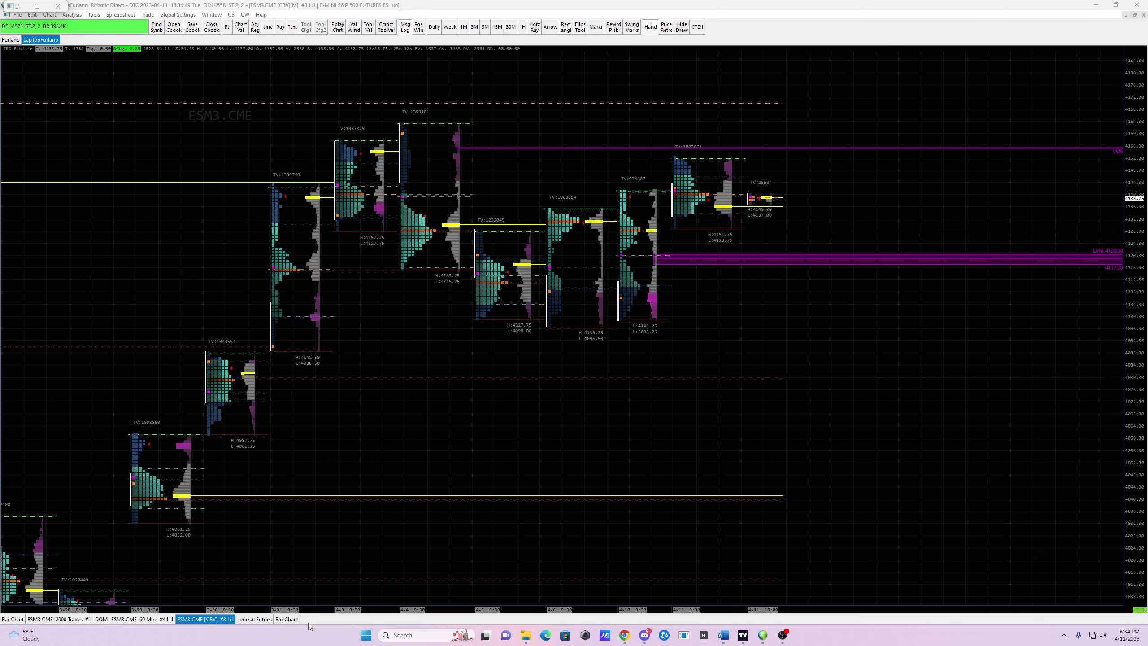
# Review the marked levels on the daily Bar Chart with an expanded price scale, and return to the ESM3.CME [CBV] #3 chart.
pyautogui.click(283, 622)
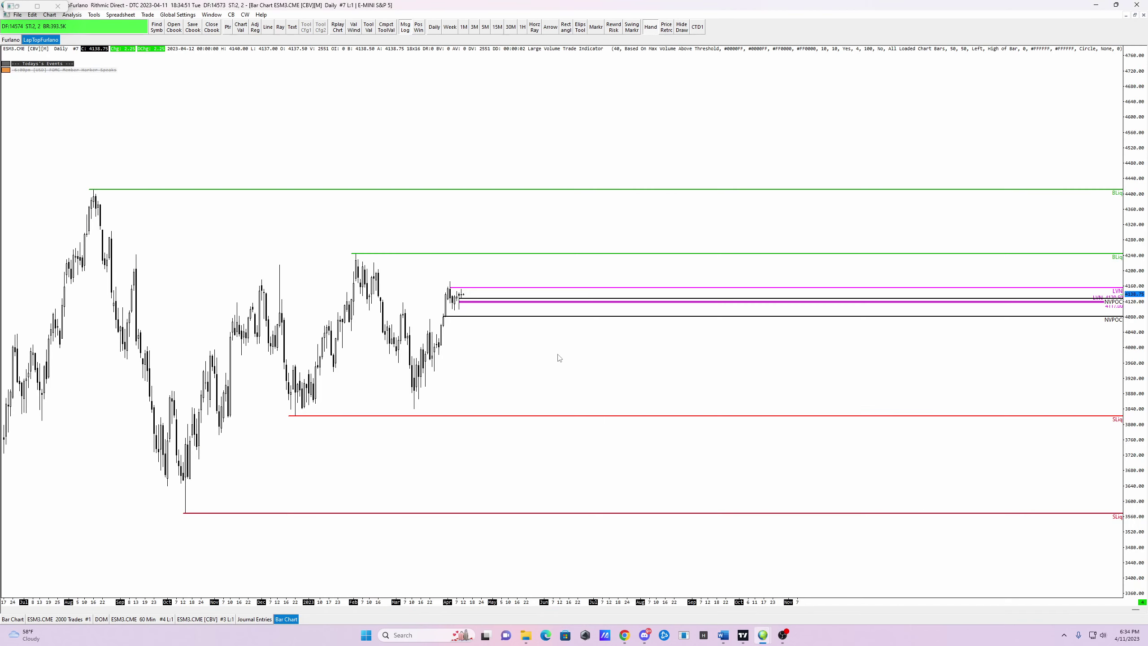
pyautogui.moveTo(560, 359); pyautogui.dragTo(842, 295)
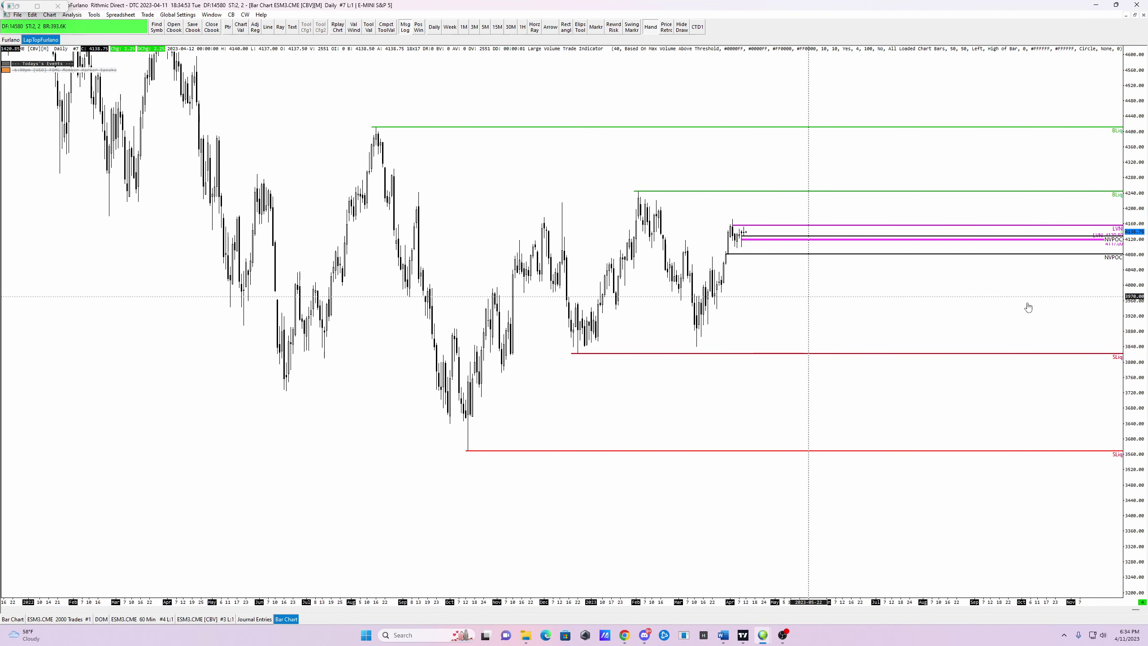
pyautogui.moveTo(1135, 318)
pyautogui.mouseDown()
pyautogui.moveTo(1137, 342)
pyautogui.moveTo(1136, 327)
pyautogui.mouseUp()
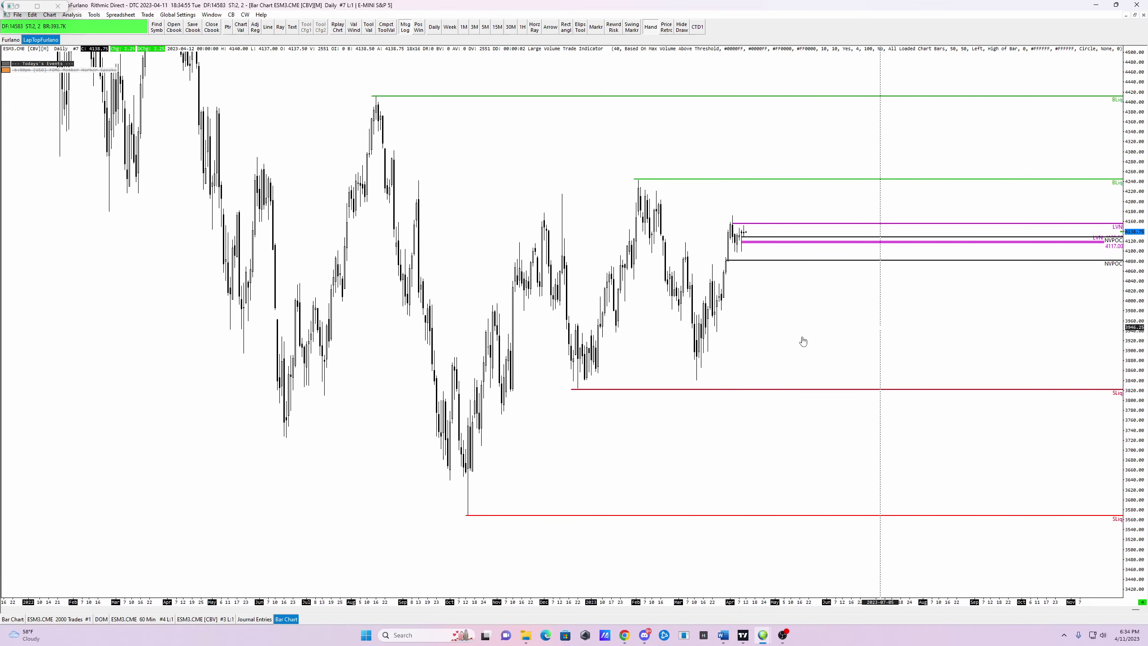
pyautogui.moveTo(803, 341); pyautogui.dragTo(733, 371)
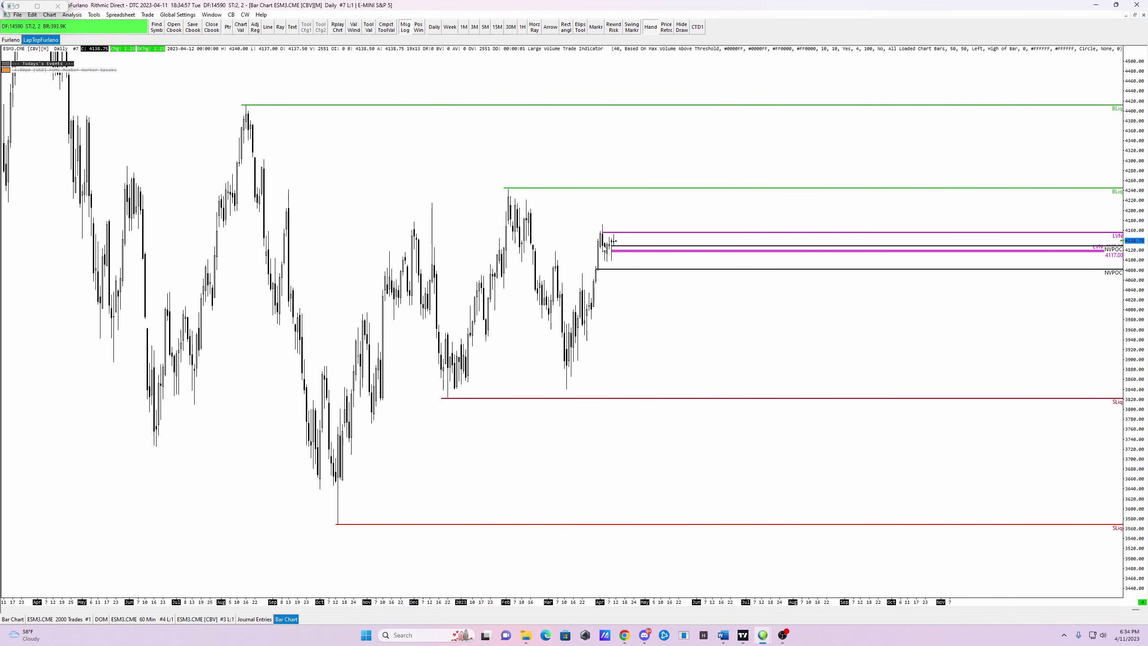
pyautogui.click(193, 623)
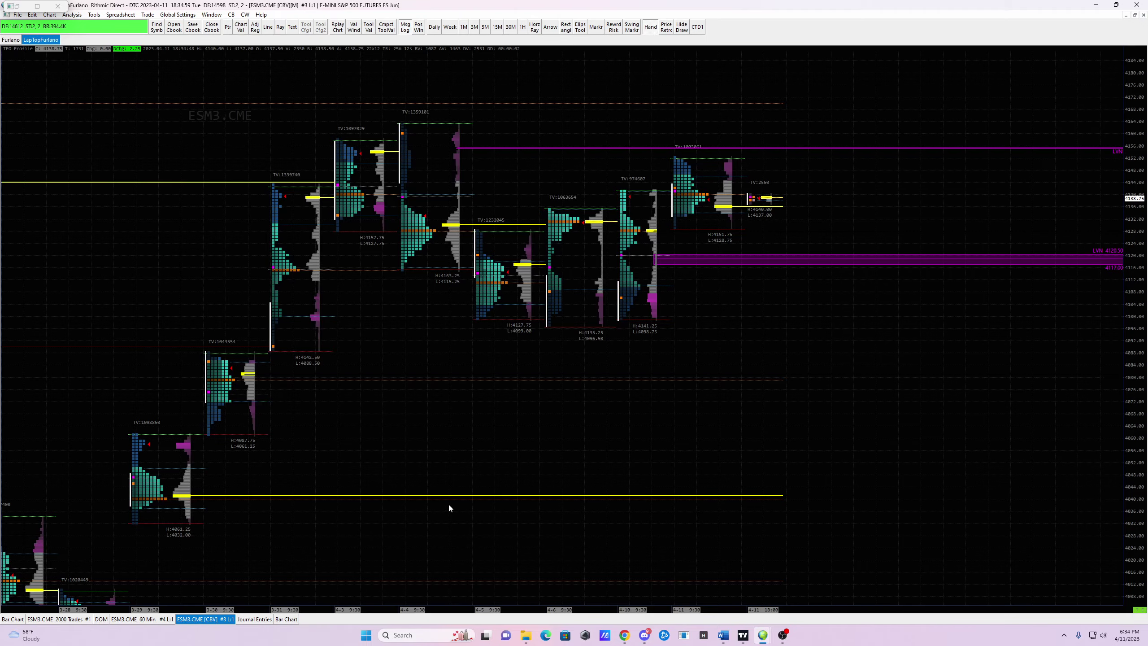
# Circle the volume profiles of the 3-31, 3-30 and 3-29 sessions in red, and clear the sketch.
pyautogui.moveTo(376, 515); pyautogui.dragTo(628, 369)
pyautogui.moveTo(653, 295); pyautogui.dragTo(596, 310)
pyautogui.moveTo(1131, 288); pyautogui.dragTo(1130, 302)
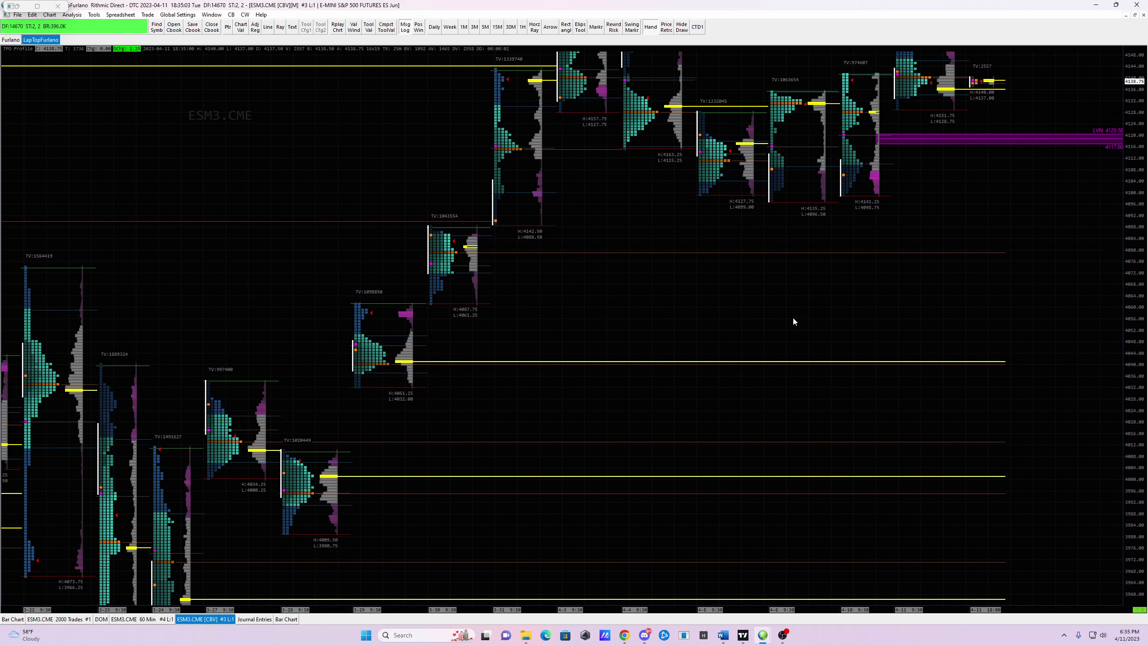
pyautogui.moveTo(794, 317); pyautogui.dragTo(651, 362)
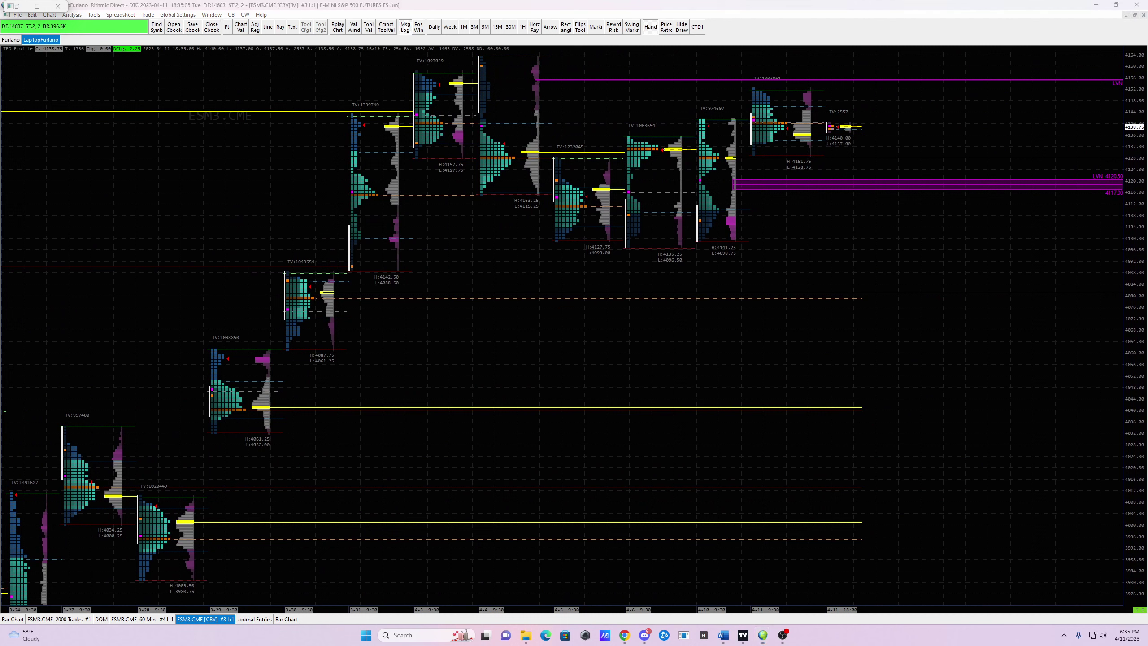
pyautogui.moveTo(381, 106); pyautogui.dragTo(382, 267)
pyautogui.moveTo(394, 105)
pyautogui.mouseDown()
pyautogui.moveTo(419, 225)
pyautogui.moveTo(407, 284)
pyautogui.mouseUp()
pyautogui.moveTo(335, 270)
pyautogui.mouseDown()
pyautogui.moveTo(351, 350)
pyautogui.moveTo(322, 337)
pyautogui.moveTo(270, 351)
pyautogui.moveTo(285, 454)
pyautogui.mouseUp()
pyautogui.moveTo(265, 348); pyautogui.dragTo(248, 429)
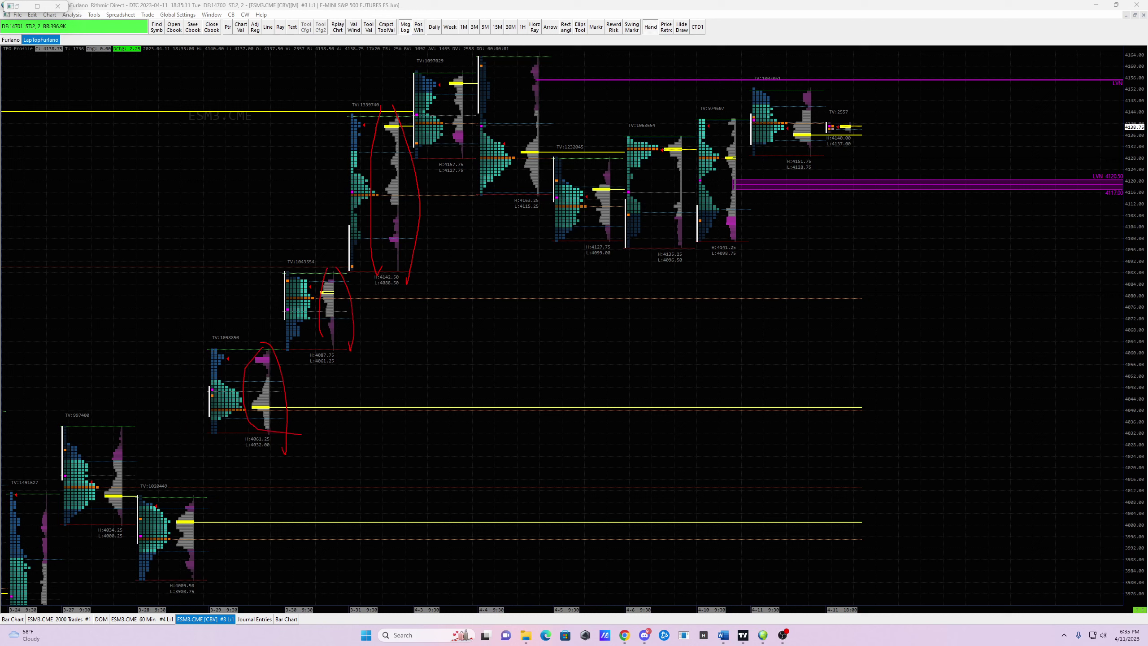
pyautogui.press('e')
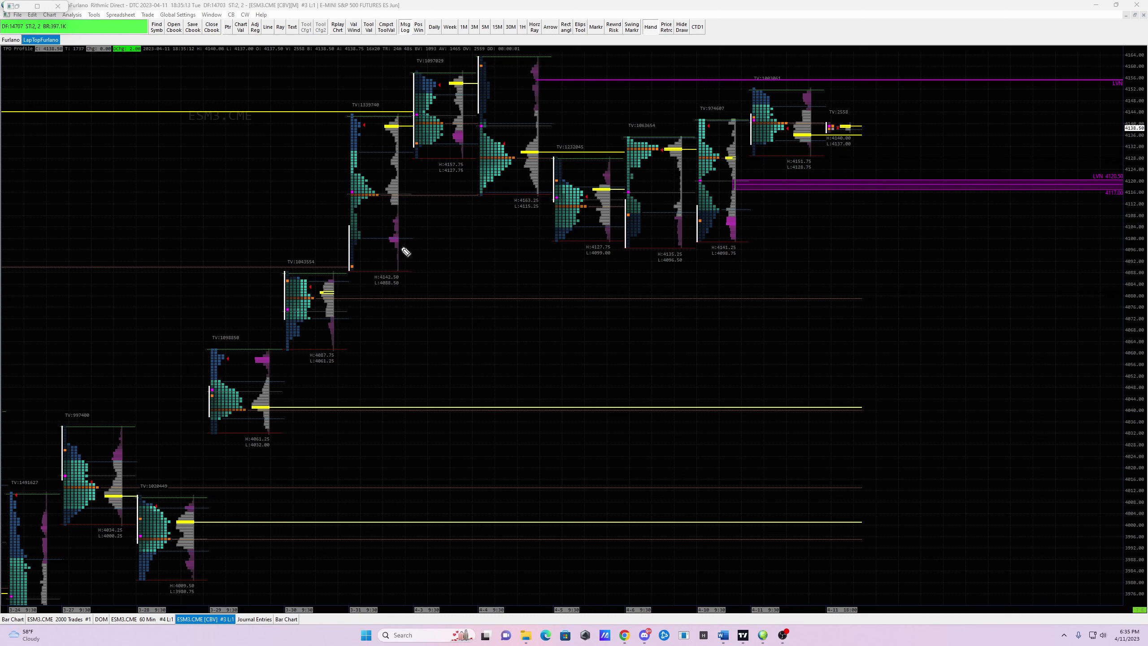
# Mark the low-volume spots on the 3-31, 3-30 and 3-29 volume profiles in red.
pyautogui.moveTo(393, 249); pyautogui.dragTo(401, 270)
pyautogui.moveTo(329, 281); pyautogui.dragTo(339, 281)
pyautogui.moveTo(265, 369); pyautogui.dragTo(275, 377)
# Duplicate the 4120.50 LVN zone and fit the copy between the 3-31 and 3-30 profiles, from 4096.00 to 4084.75.
pyautogui.rightClick(762, 178)
pyautogui.click(822, 333)
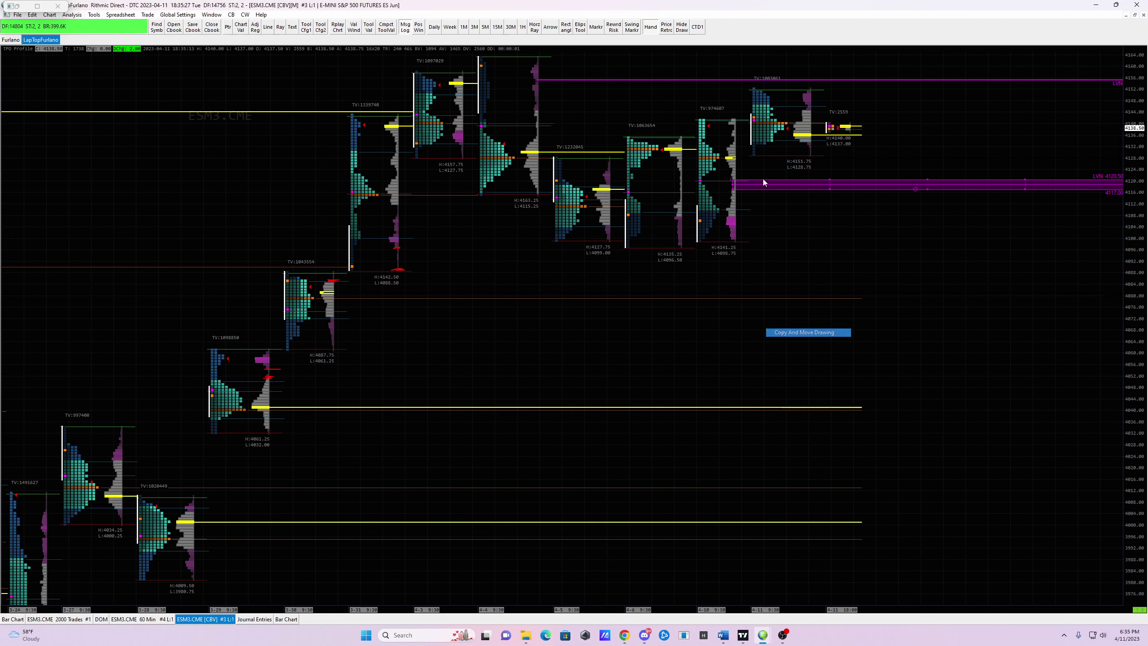
pyautogui.click(422, 248)
pyautogui.moveTo(388, 260); pyautogui.dragTo(331, 281)
pyautogui.press('Escape')
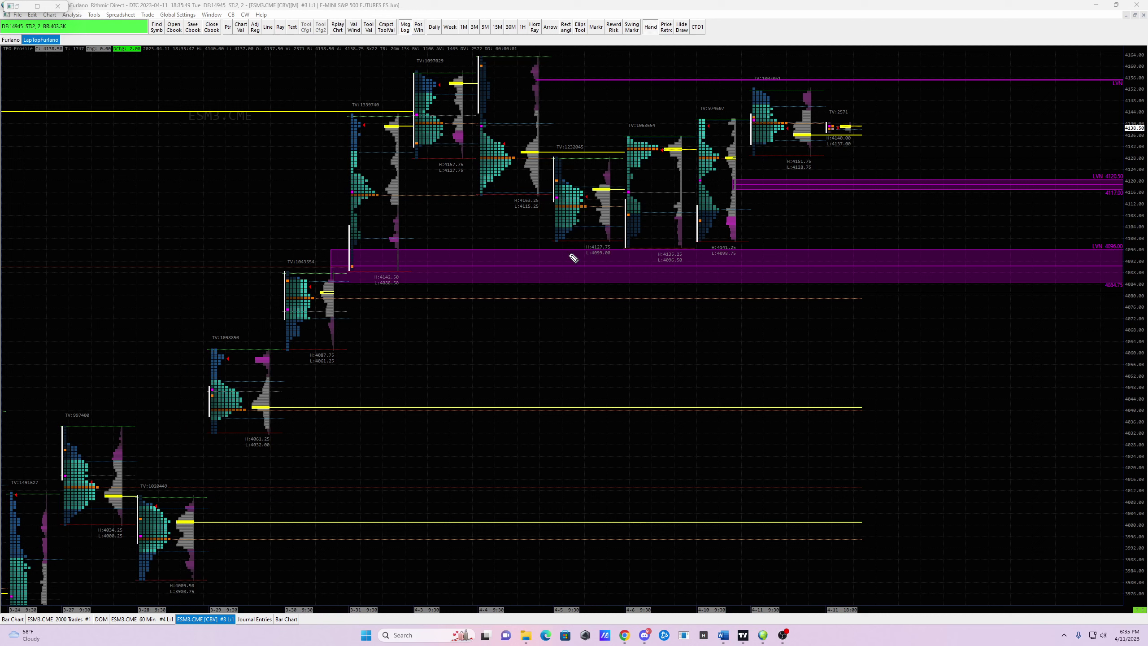
# Sketch price paths rebounding from and breaking below the 4096.00 LVN zone, and clear the sketches.
pyautogui.moveTo(790, 236)
pyautogui.mouseDown()
pyautogui.moveTo(807, 282)
pyautogui.moveTo(836, 266)
pyautogui.moveTo(877, 275)
pyautogui.moveTo(901, 182)
pyautogui.moveTo(936, 276)
pyautogui.moveTo(969, 265)
pyautogui.moveTo(1000, 291)
pyautogui.moveTo(1018, 345)
pyautogui.mouseUp()
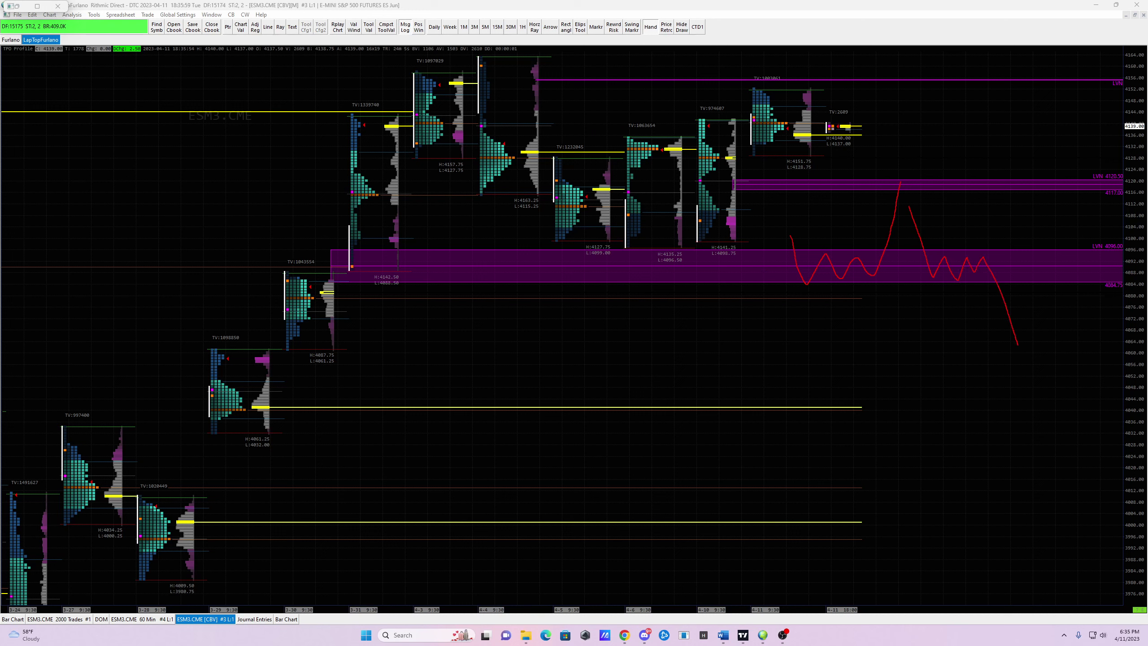
pyautogui.hotkey('ctrl', 'shift', '7')
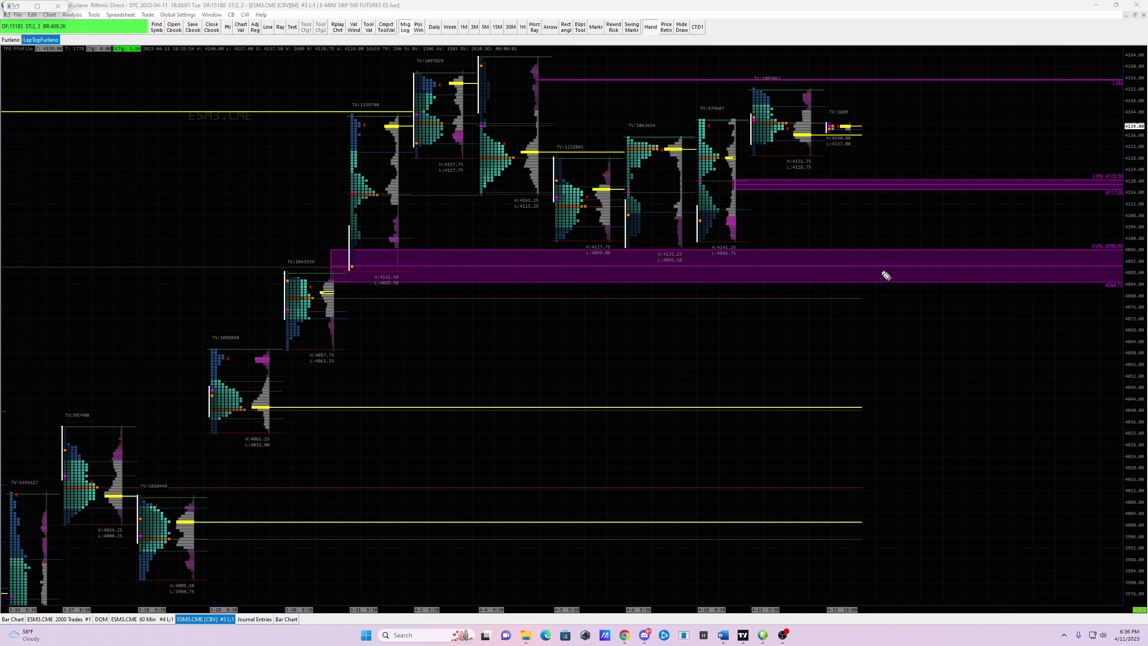
pyautogui.moveTo(748, 225)
pyautogui.mouseDown()
pyautogui.moveTo(767, 259)
pyautogui.moveTo(798, 231)
pyautogui.moveTo(792, 287)
pyautogui.moveTo(767, 267)
pyautogui.mouseUp()
pyautogui.press('e')
# Duplicate the LVN zone onto the 3-29 profile and narrow the copy to span 4054.50 to 4052.25.
pyautogui.rightClick(467, 253)
pyautogui.click(520, 407)
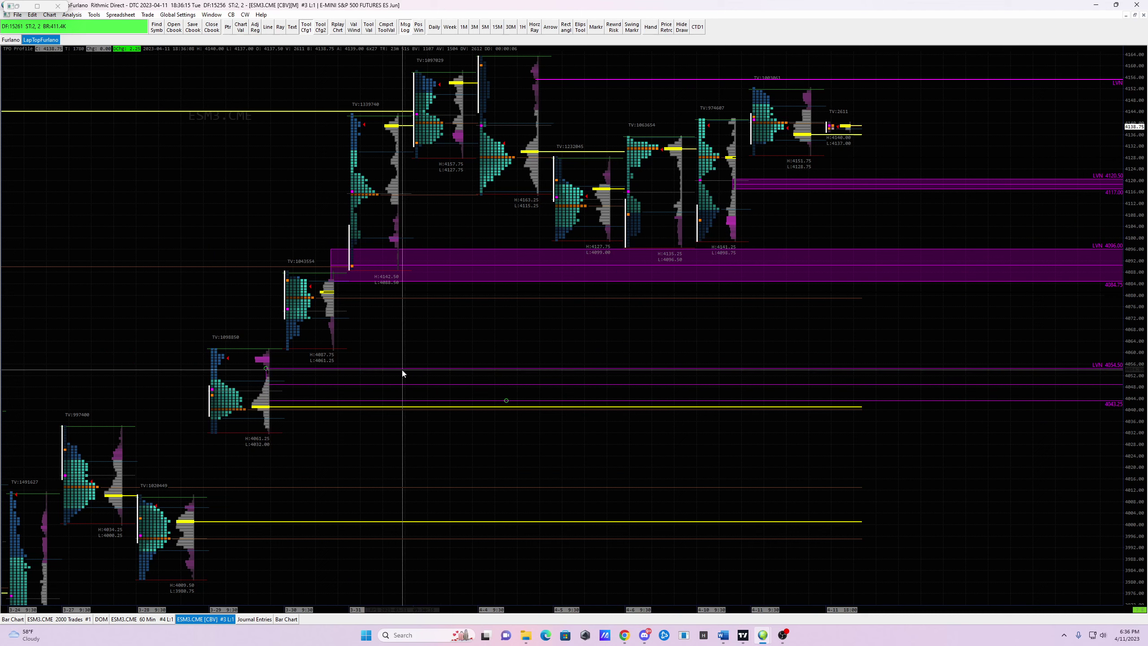
pyautogui.click(400, 373)
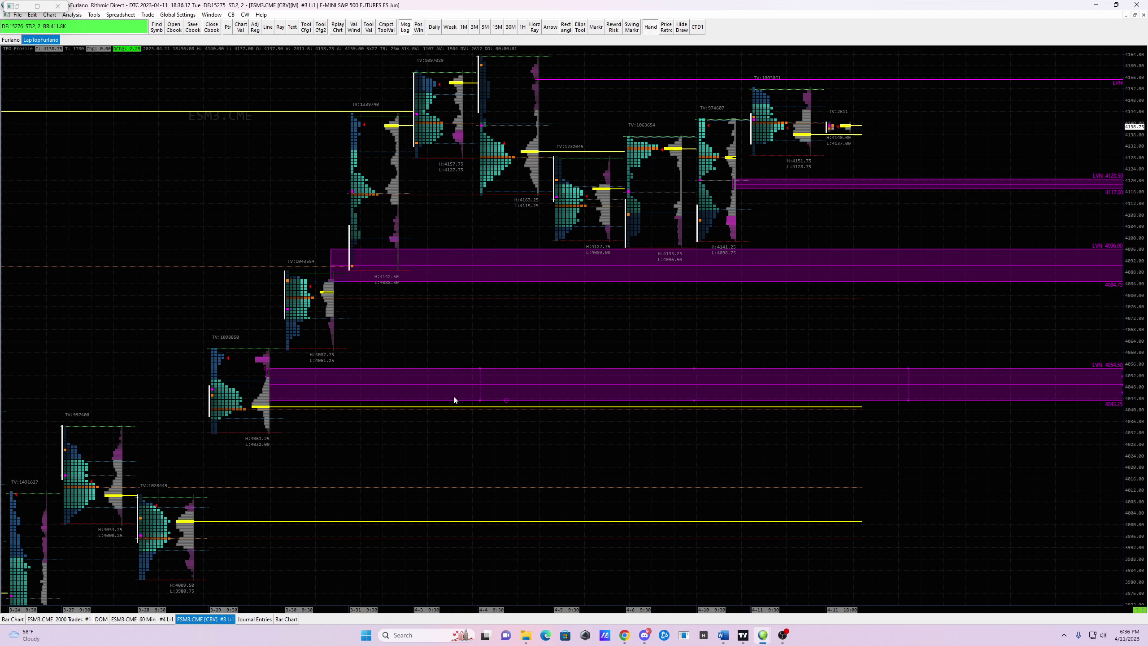
pyautogui.moveTo(506, 403); pyautogui.dragTo(503, 375)
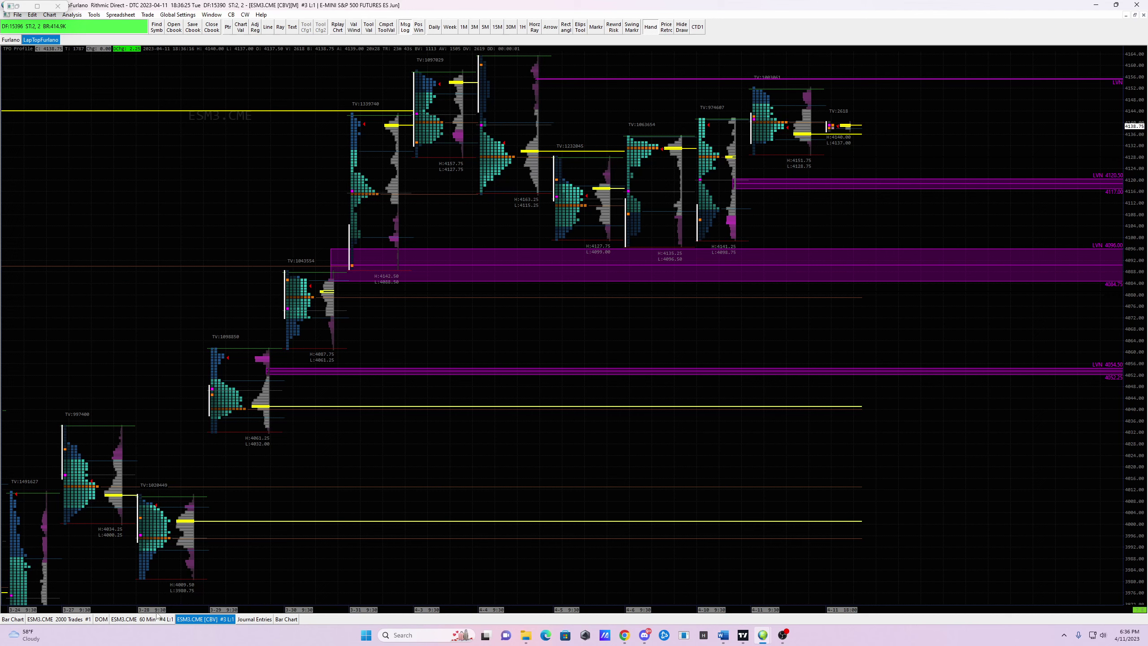
# Review the LVN zones on the daily Bar Chart and nudge the BLiq ray at the February high slightly lower.
pyautogui.click(287, 619)
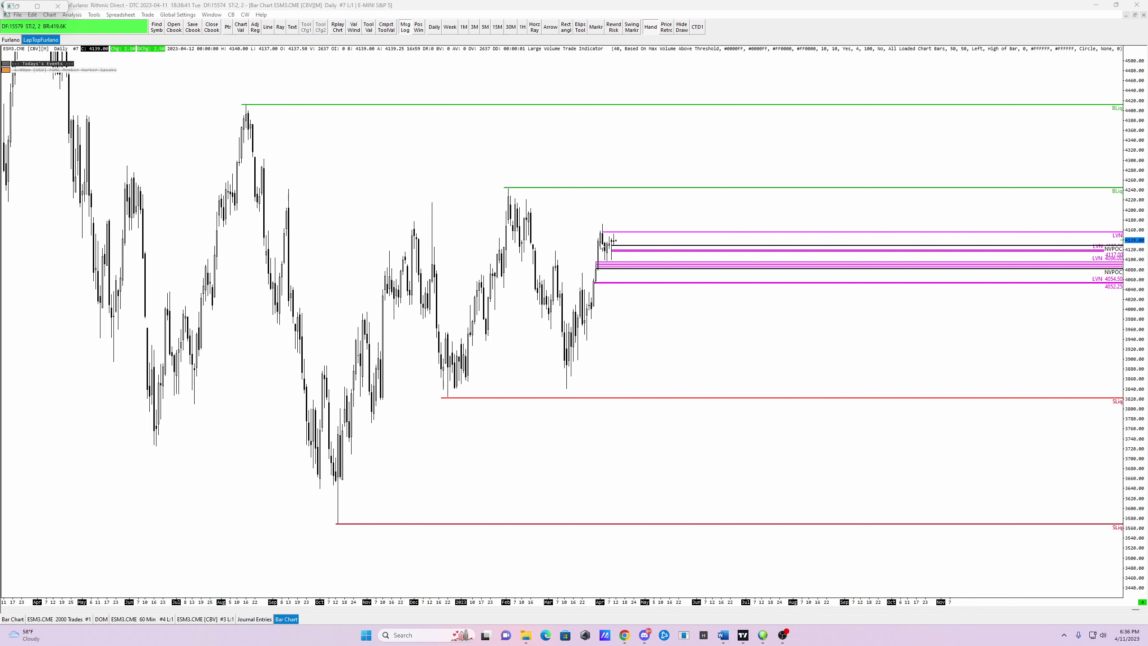
pyautogui.moveTo(642, 218); pyautogui.dragTo(846, 205)
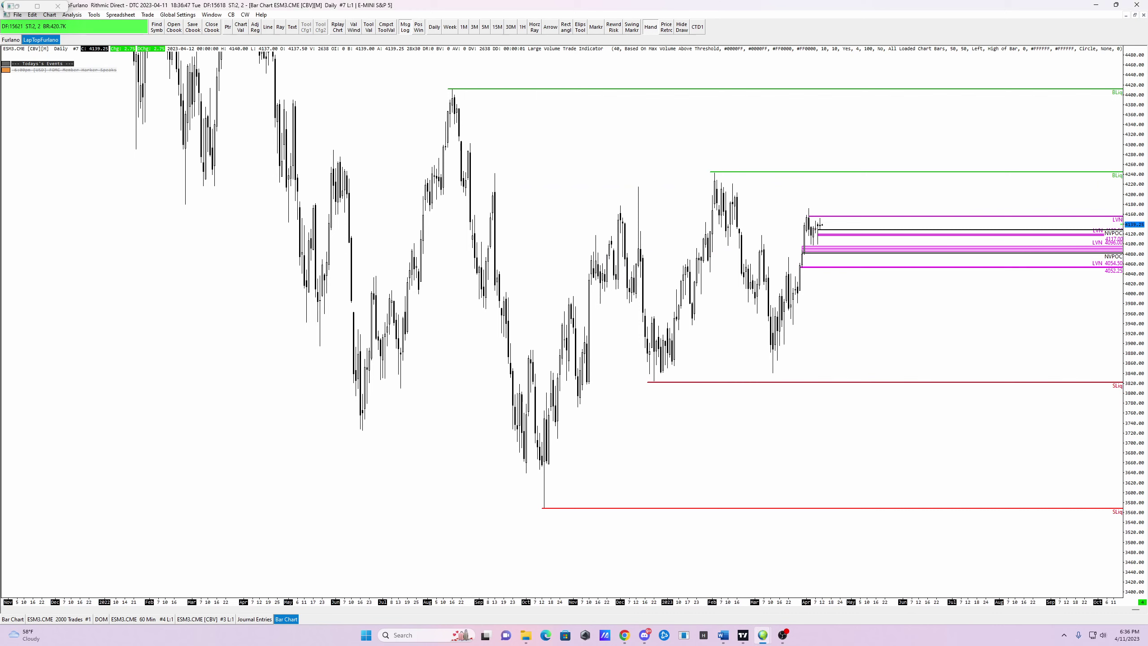
pyautogui.moveTo(723, 171); pyautogui.dragTo(709, 174)
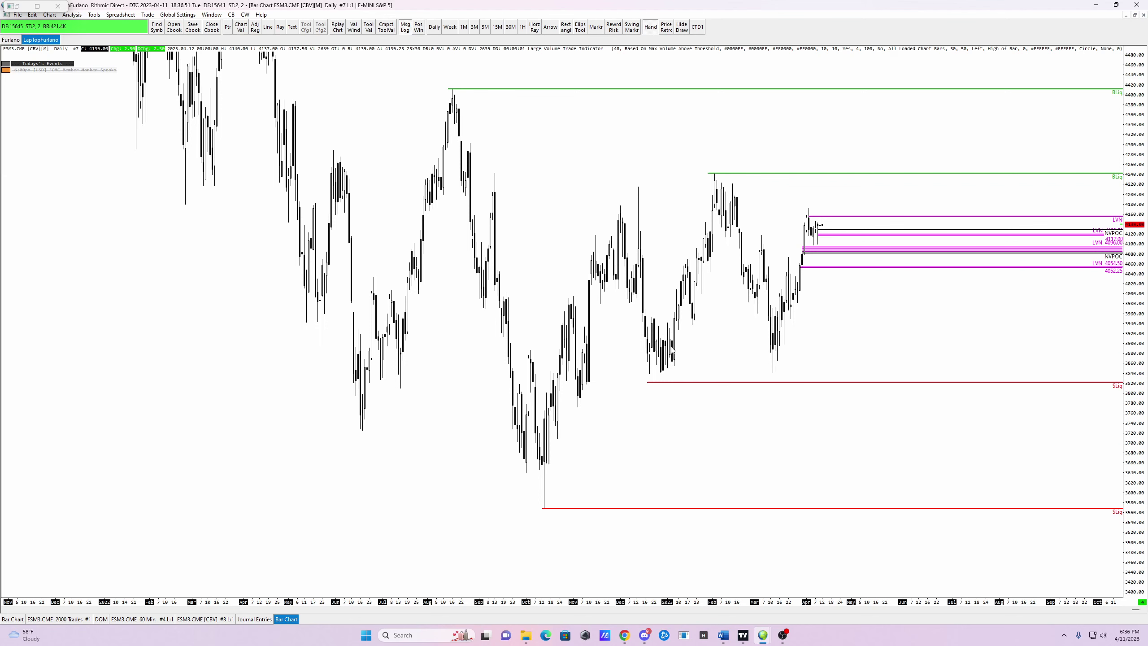
pyautogui.moveTo(825, 334); pyautogui.dragTo(730, 349)
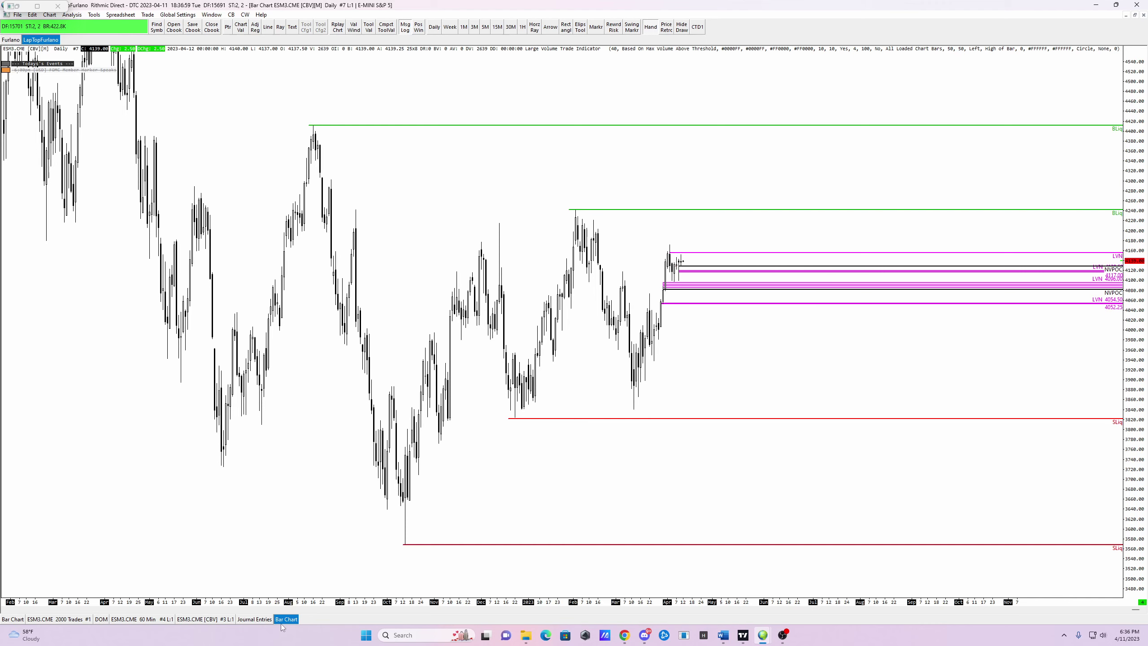
# Recheck the LVN zones on the ESM3.CME [CBV] #3 chart, and switch the Bar Chart to 1-hour bars.
pyautogui.click(206, 619)
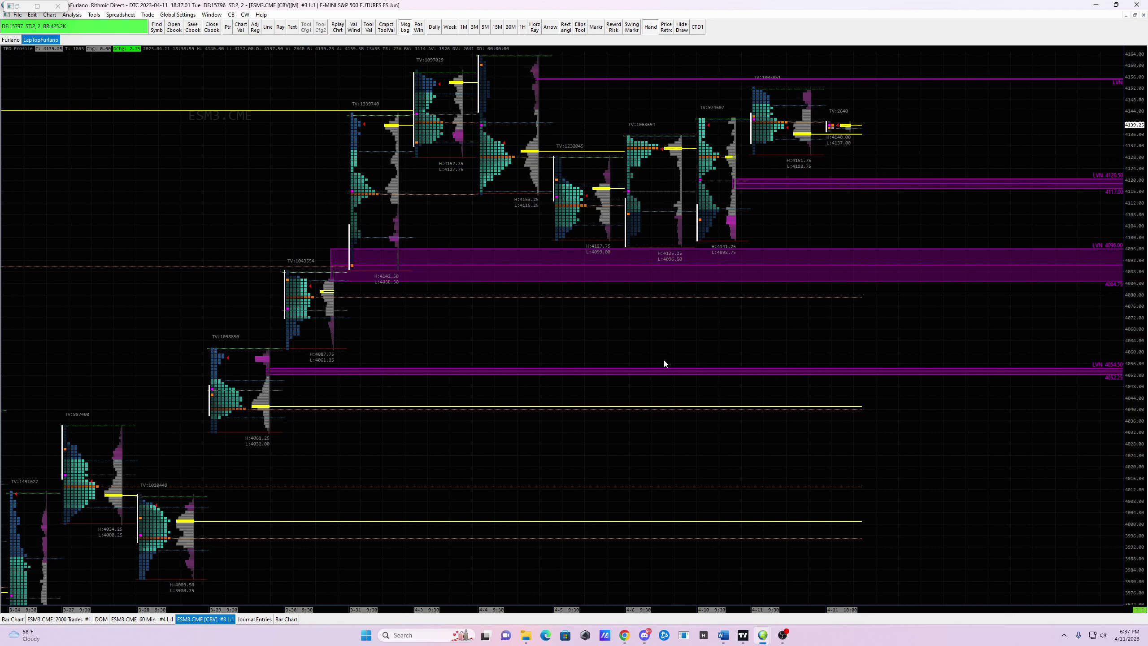
pyautogui.moveTo(648, 333); pyautogui.dragTo(652, 355)
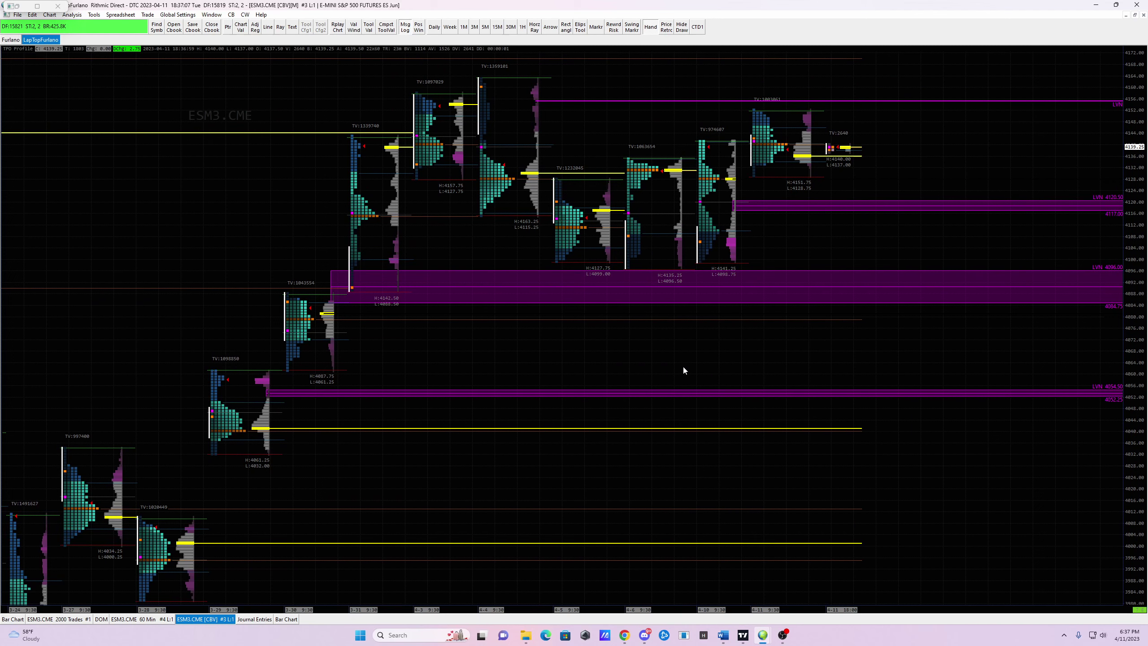
pyautogui.click(286, 619)
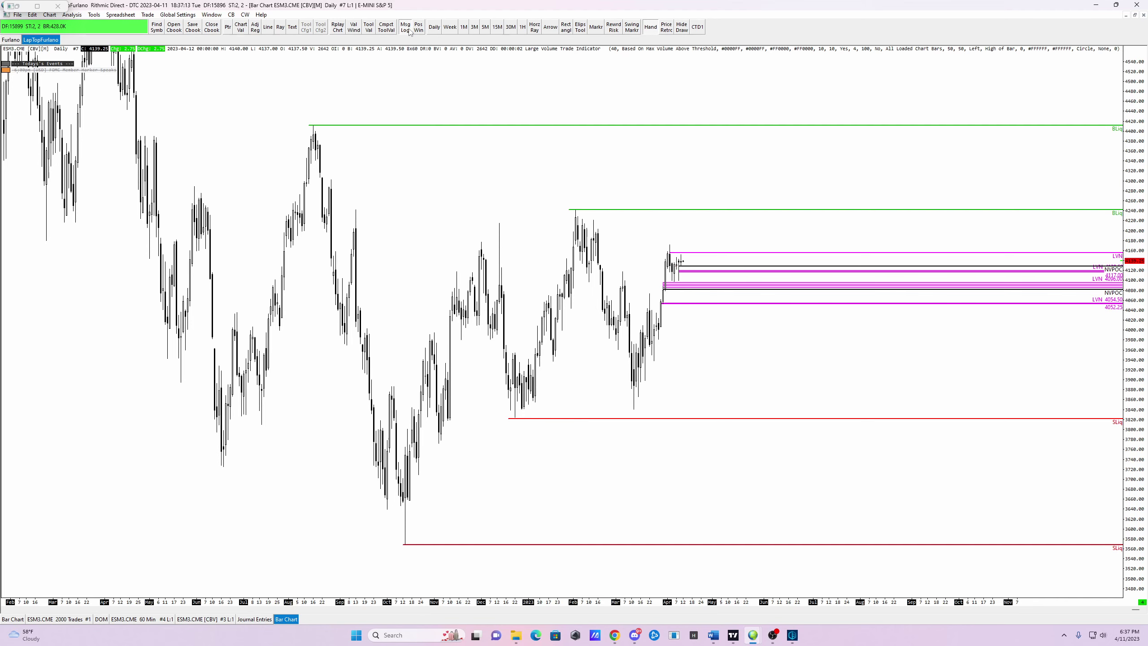
pyautogui.click(523, 28)
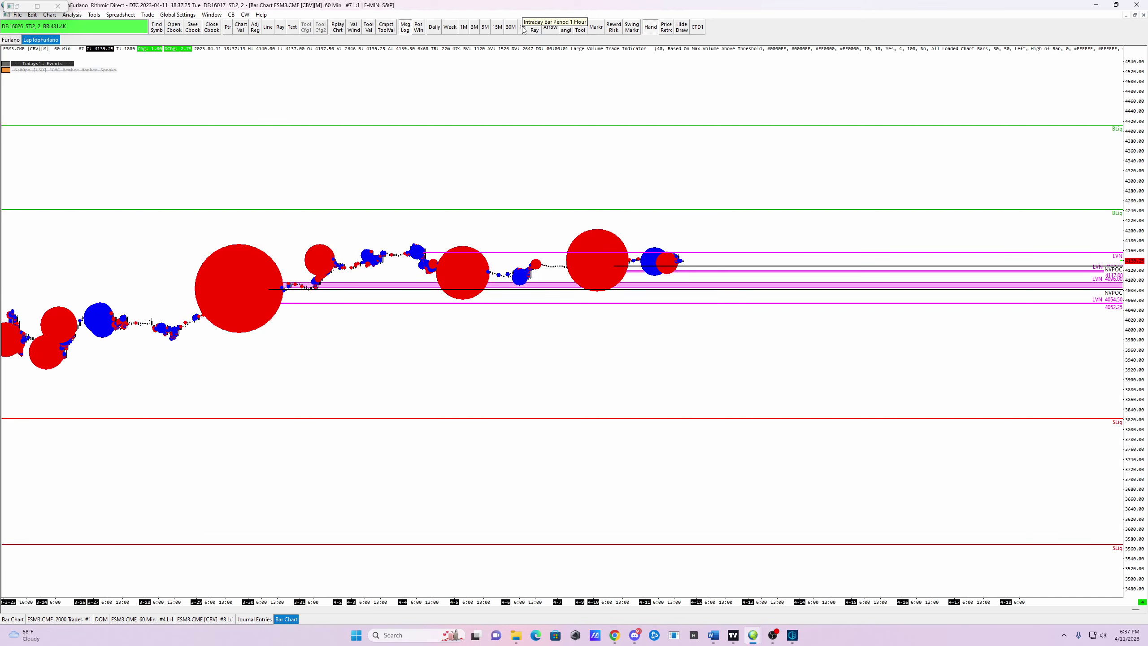
# Show the hidden Volume Weighted Average Price study on the 60-minute Bar Chart.
pyautogui.rightClick(533, 179)
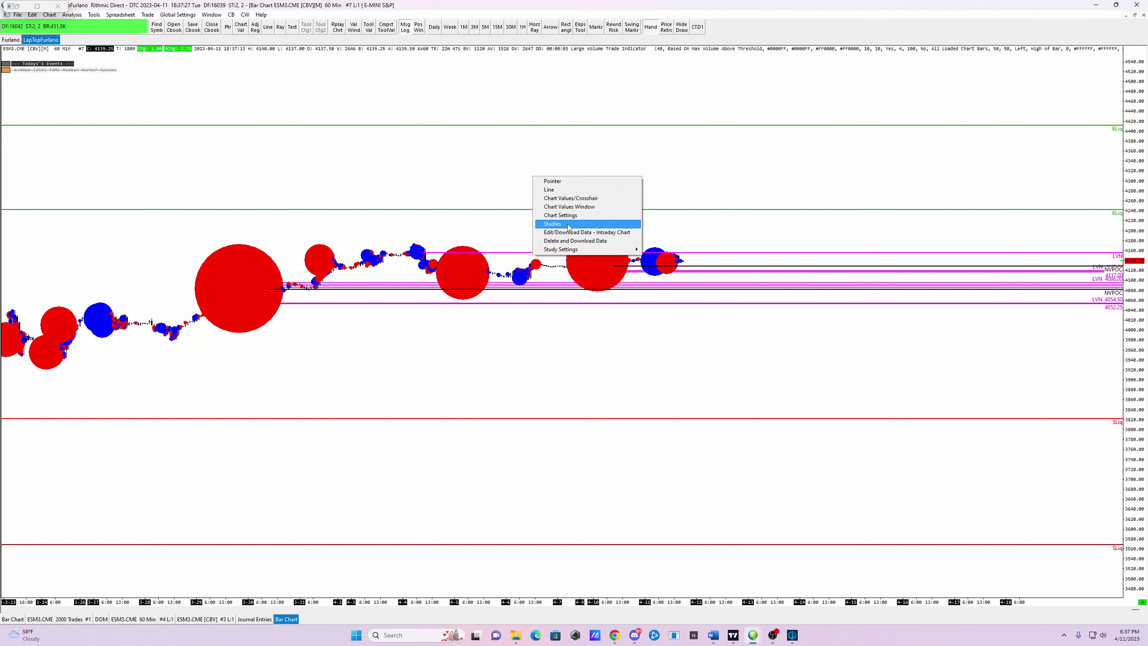
pyautogui.click(566, 223)
pyautogui.click(628, 247)
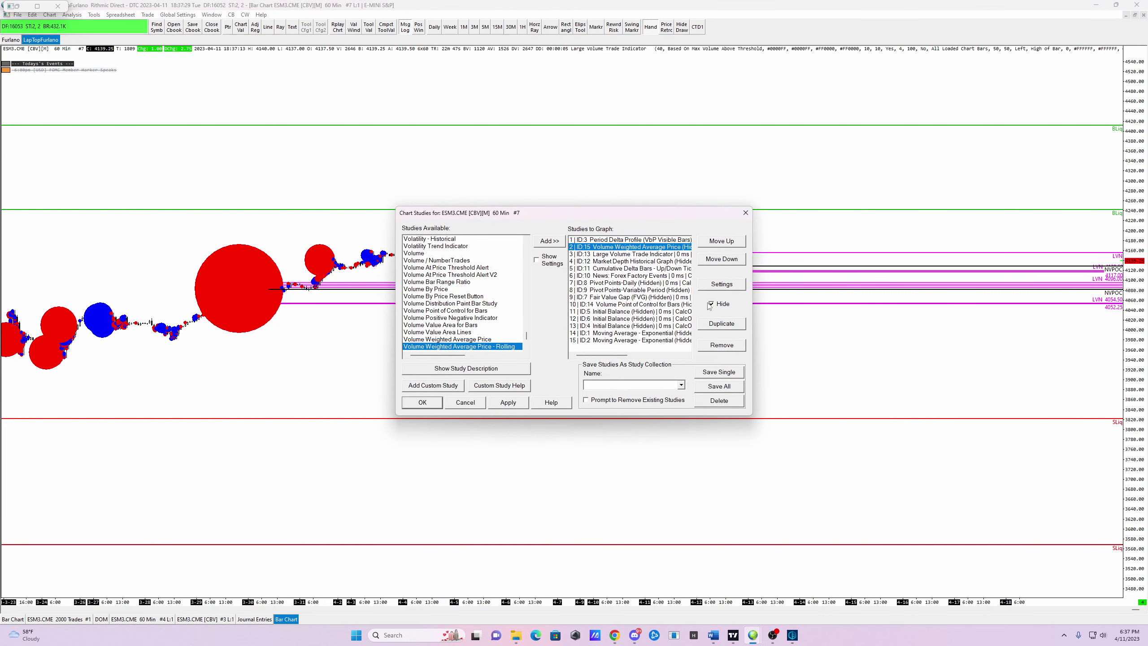
pyautogui.click(507, 401)
pyautogui.click(425, 402)
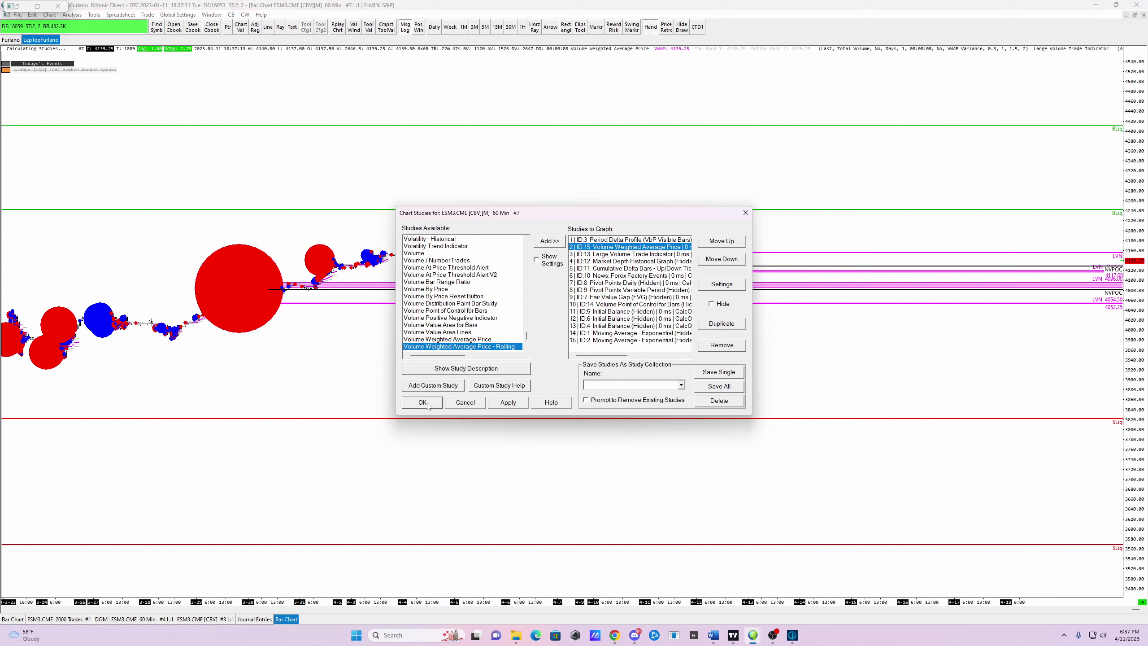
# Hide the Large Volume Trade Indicator study on the 60-minute Bar Chart.
pyautogui.rightClick(564, 177)
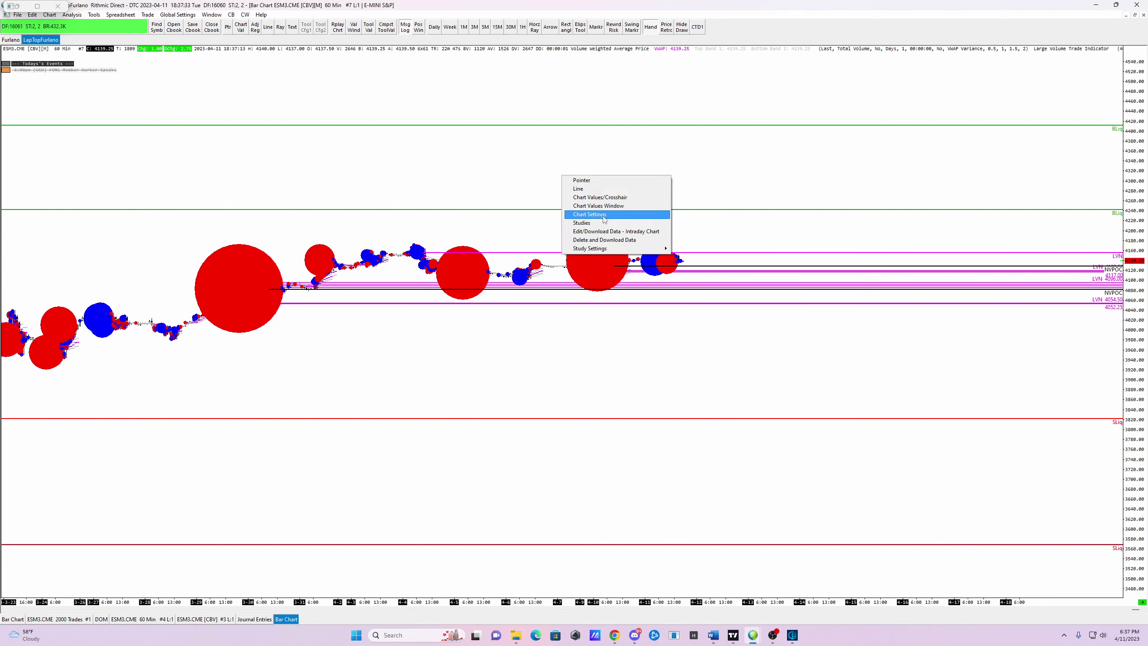
pyautogui.click(576, 225)
pyautogui.click(629, 248)
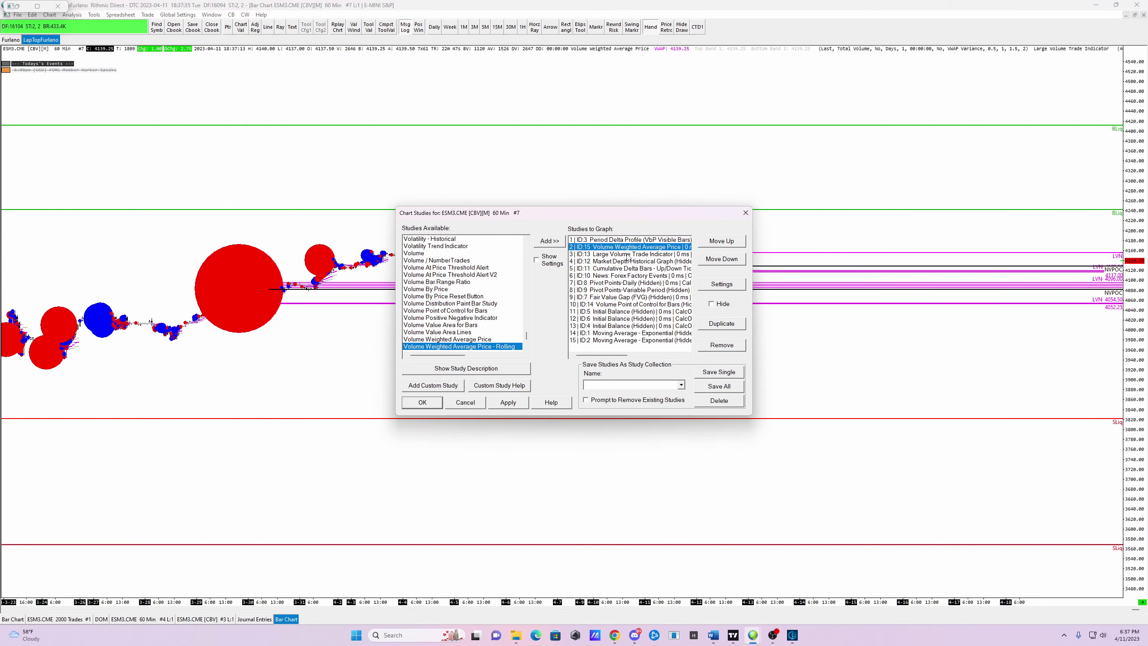
pyautogui.click(622, 262)
pyautogui.press('Up')
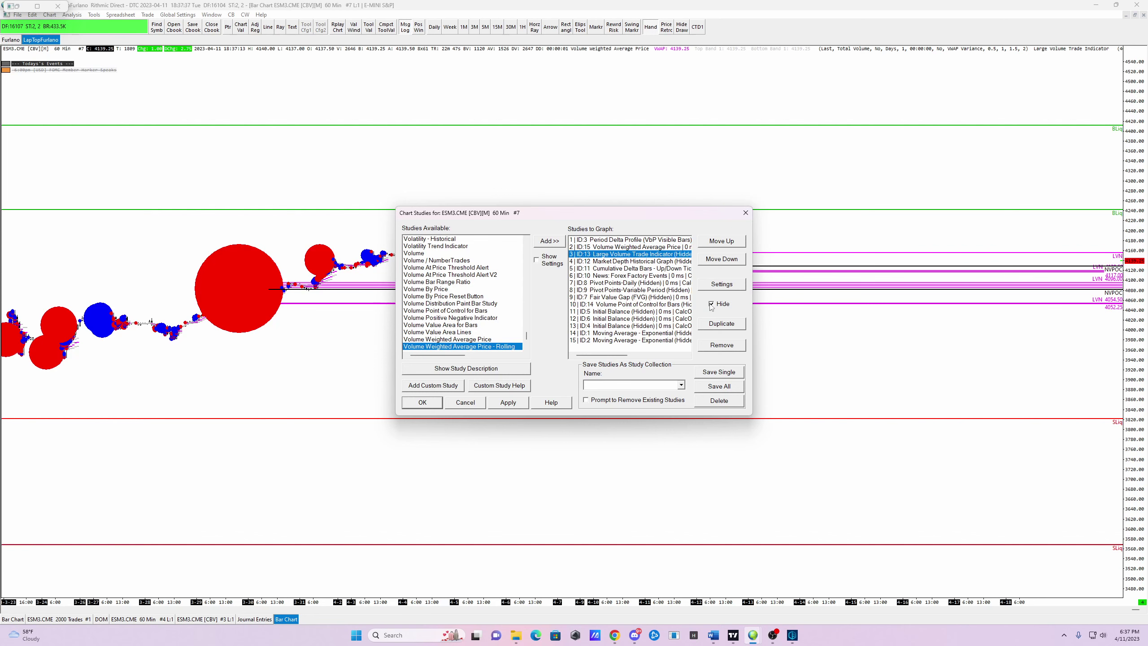
pyautogui.click(650, 297)
pyautogui.click(499, 406)
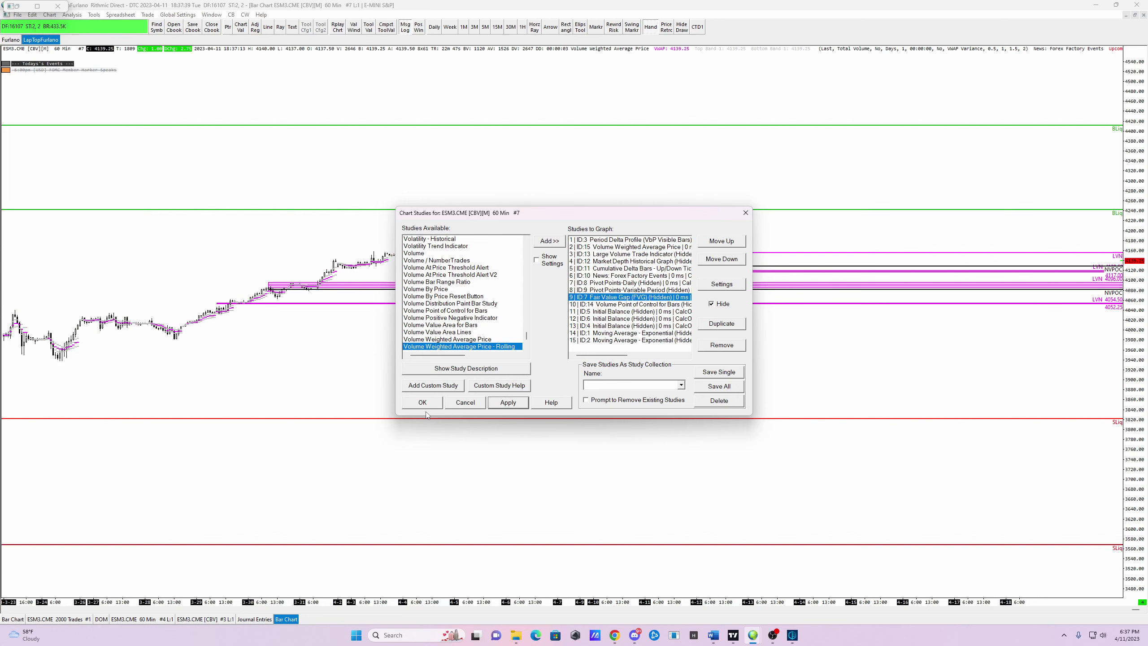
pyautogui.click(429, 402)
# Expand the price scale around the marked levels and hide the Volume Weighted Average Price study.
pyautogui.moveTo(1129, 353); pyautogui.dragTo(1129, 208)
pyautogui.rightClick(734, 255)
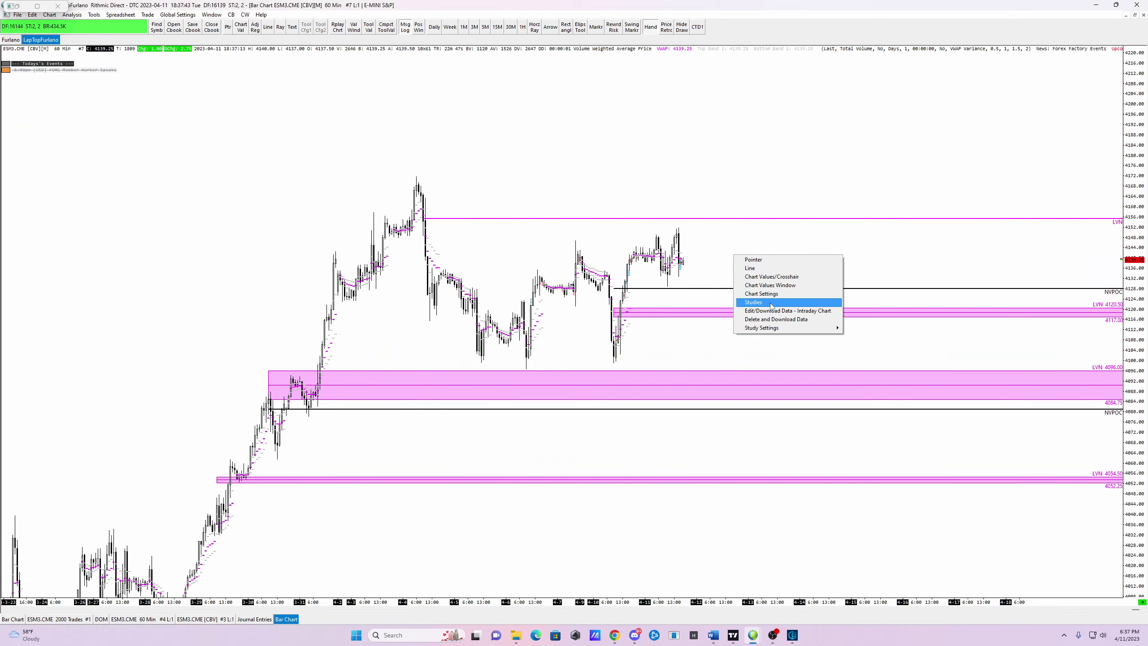
pyautogui.click(758, 302)
pyautogui.click(620, 248)
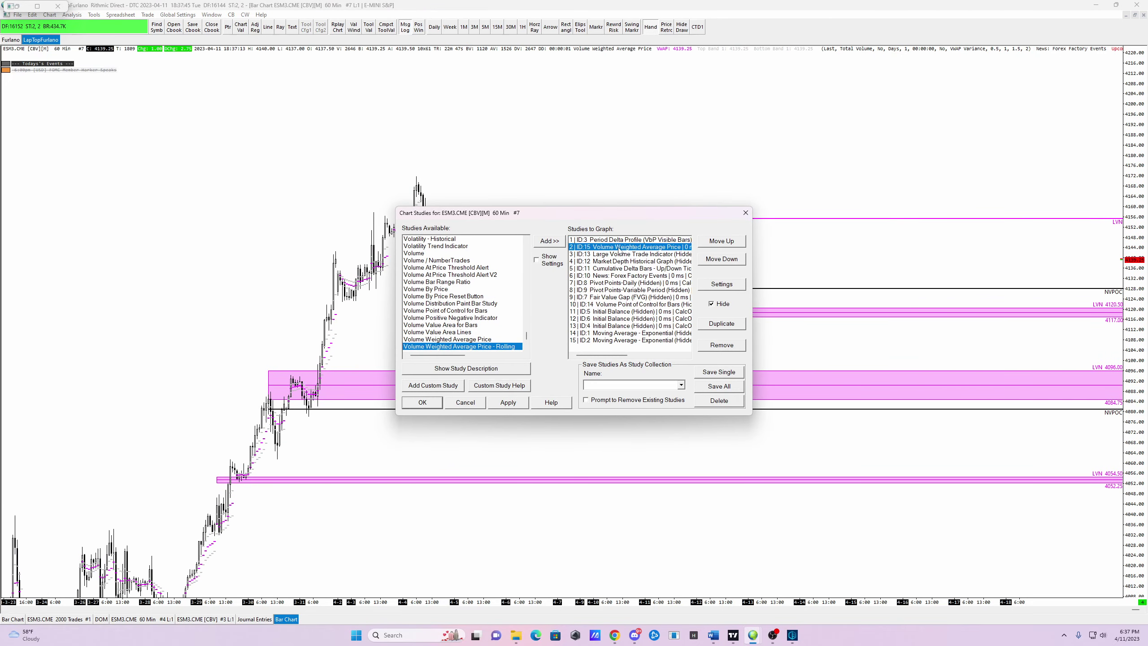
pyautogui.click(509, 402)
pyautogui.click(425, 402)
# Sketch the late-March rally and the pullback from the 4-4 high on the 60-minute chart, and clear the sketch.
pyautogui.moveTo(531, 157); pyautogui.dragTo(585, 102)
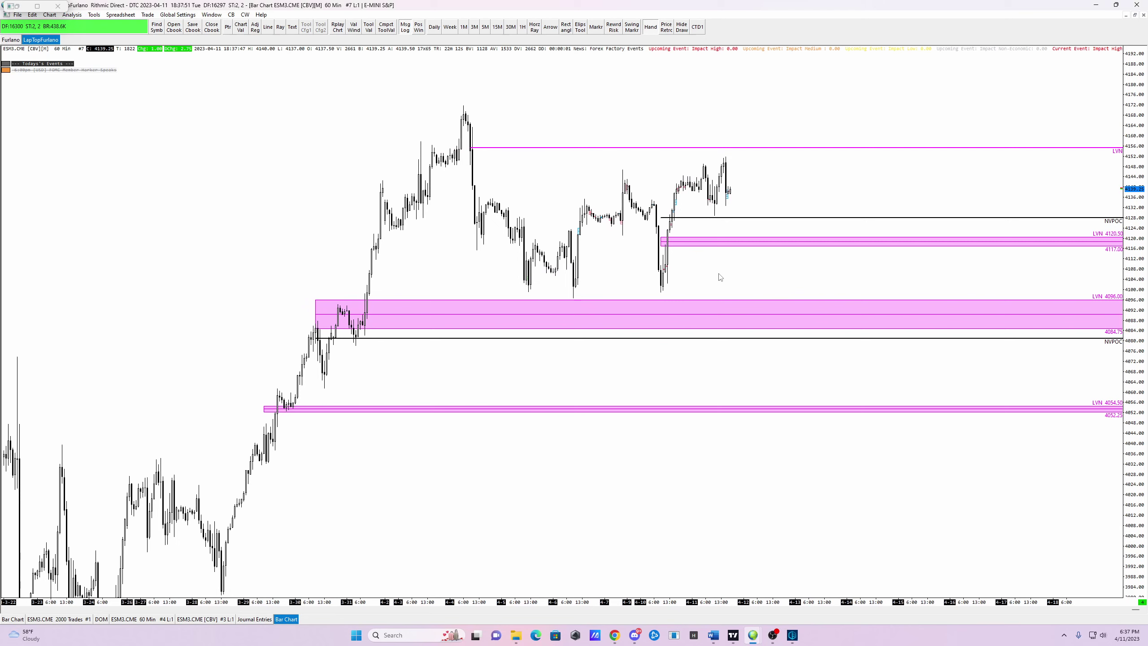
pyautogui.moveTo(715, 286); pyautogui.dragTo(987, 283)
pyautogui.moveTo(1130, 351)
pyautogui.mouseDown()
pyautogui.moveTo(1128, 241)
pyautogui.moveTo(1135, 355)
pyautogui.mouseUp()
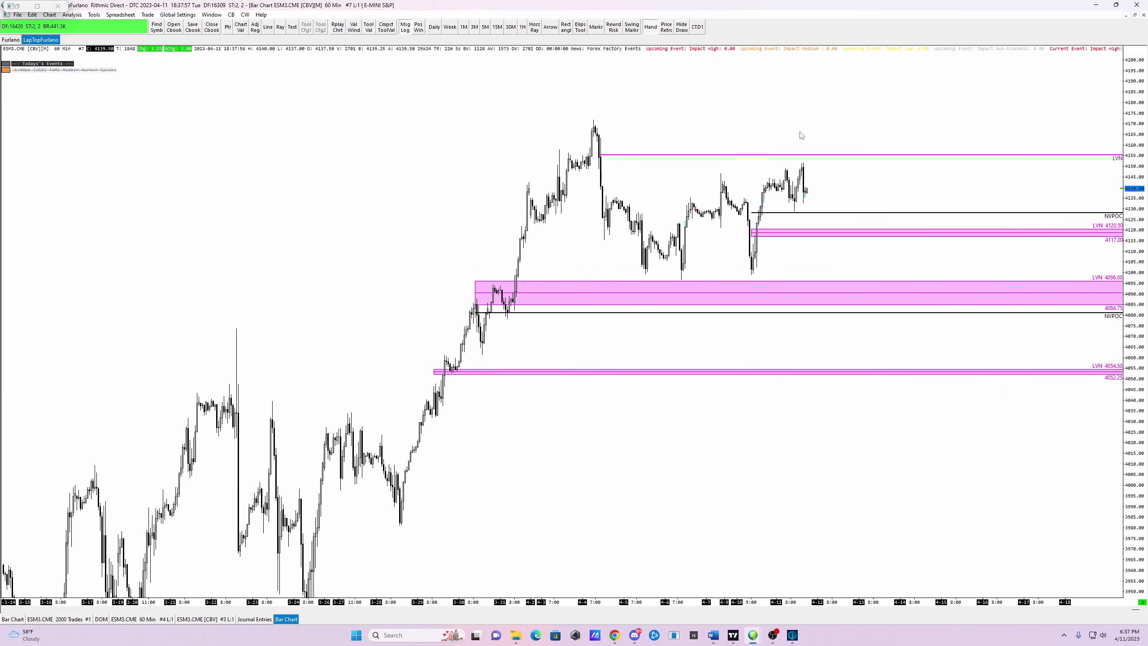
pyautogui.moveTo(804, 126); pyautogui.dragTo(641, 193)
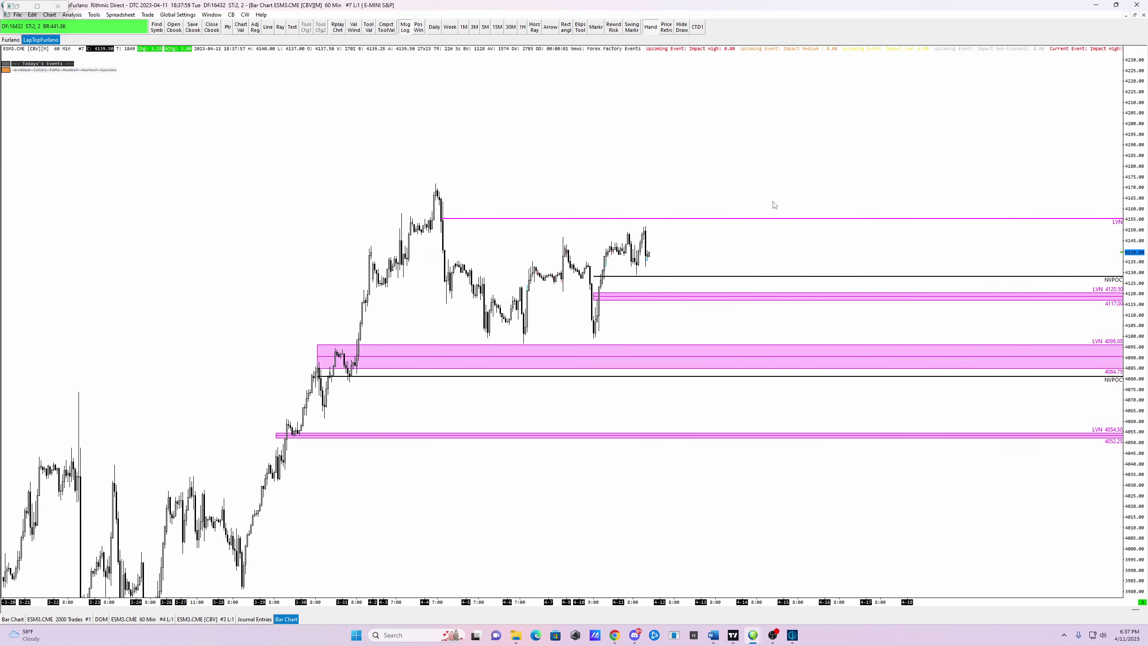
pyautogui.moveTo(675, 155); pyautogui.dragTo(640, 159)
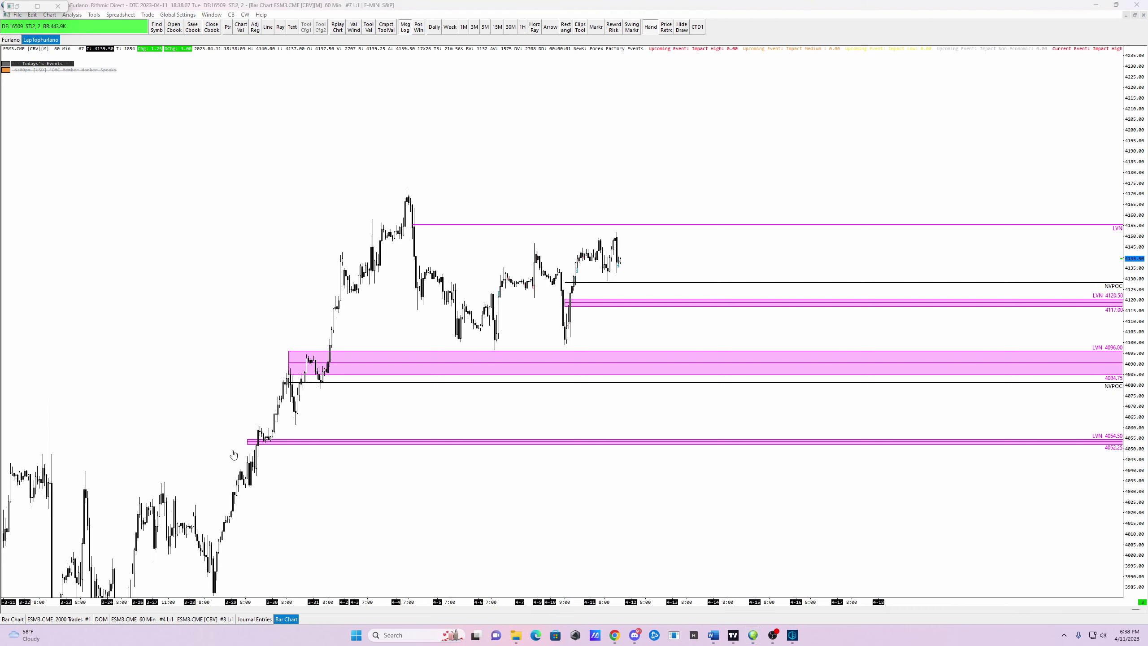
pyautogui.moveTo(218, 540)
pyautogui.mouseDown()
pyautogui.moveTo(259, 492)
pyautogui.moveTo(385, 196)
pyautogui.mouseUp()
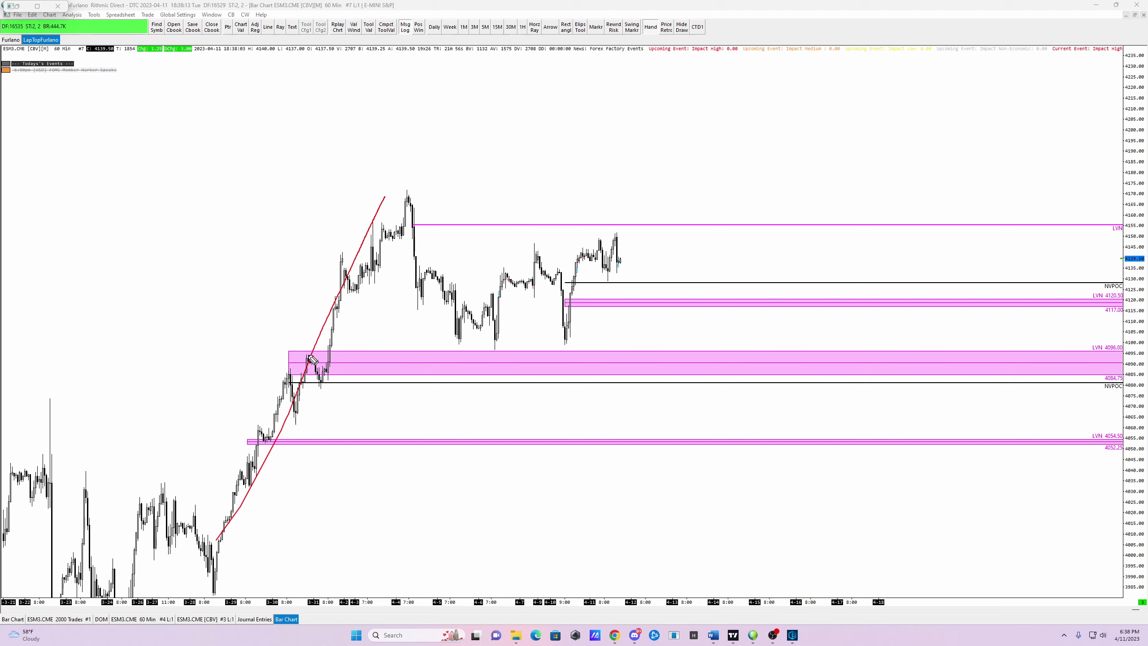
pyautogui.moveTo(384, 219)
pyautogui.mouseDown()
pyautogui.moveTo(410, 206)
pyautogui.moveTo(419, 289)
pyautogui.moveTo(452, 344)
pyautogui.mouseUp()
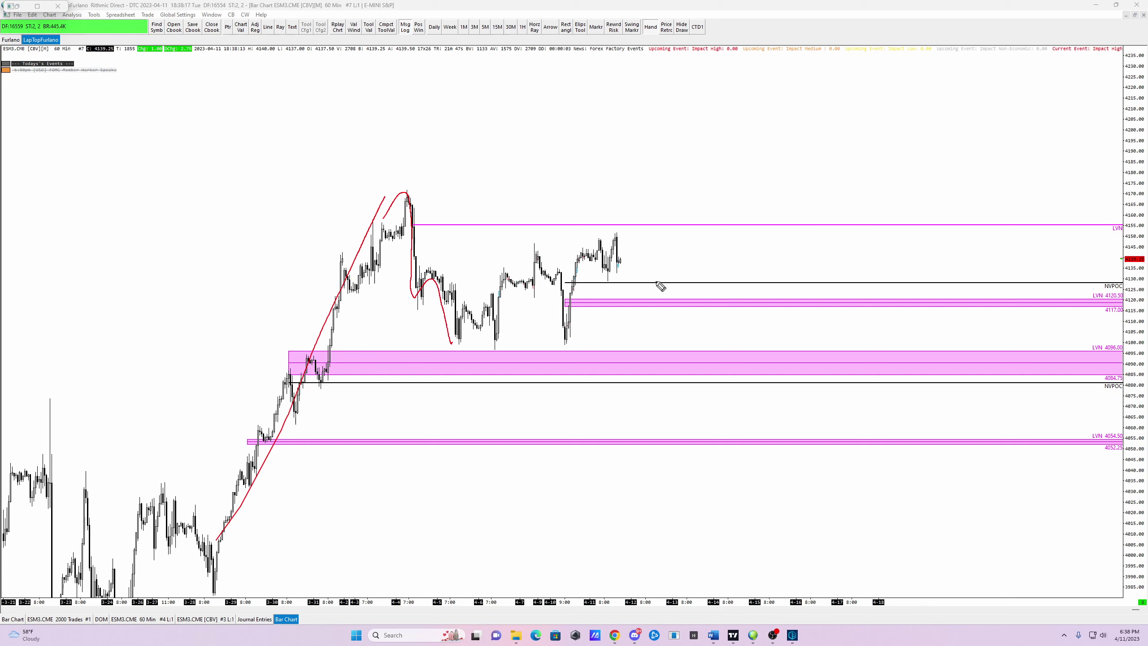
pyautogui.moveTo(404, 191); pyautogui.dragTo(409, 190)
pyautogui.press('Escape')
pyautogui.click(809, 119)
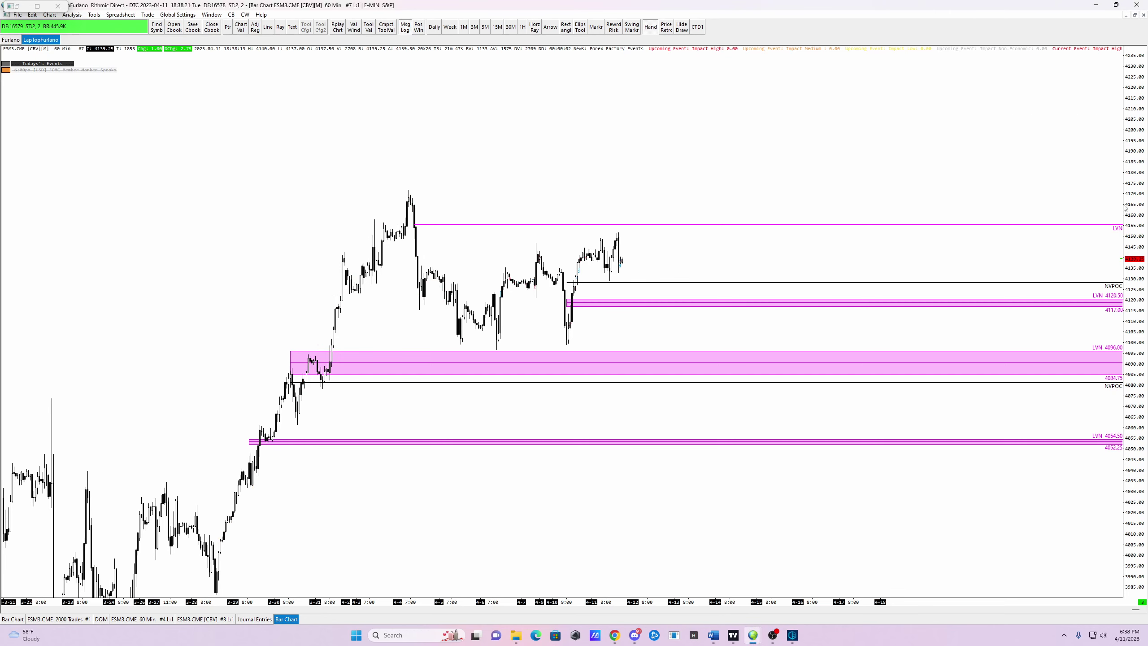
# Draw a green horizontal ray starting at the 4-4 high on the 60-minute chart.
pyautogui.moveTo(1134, 123); pyautogui.dragTo(1133, 175)
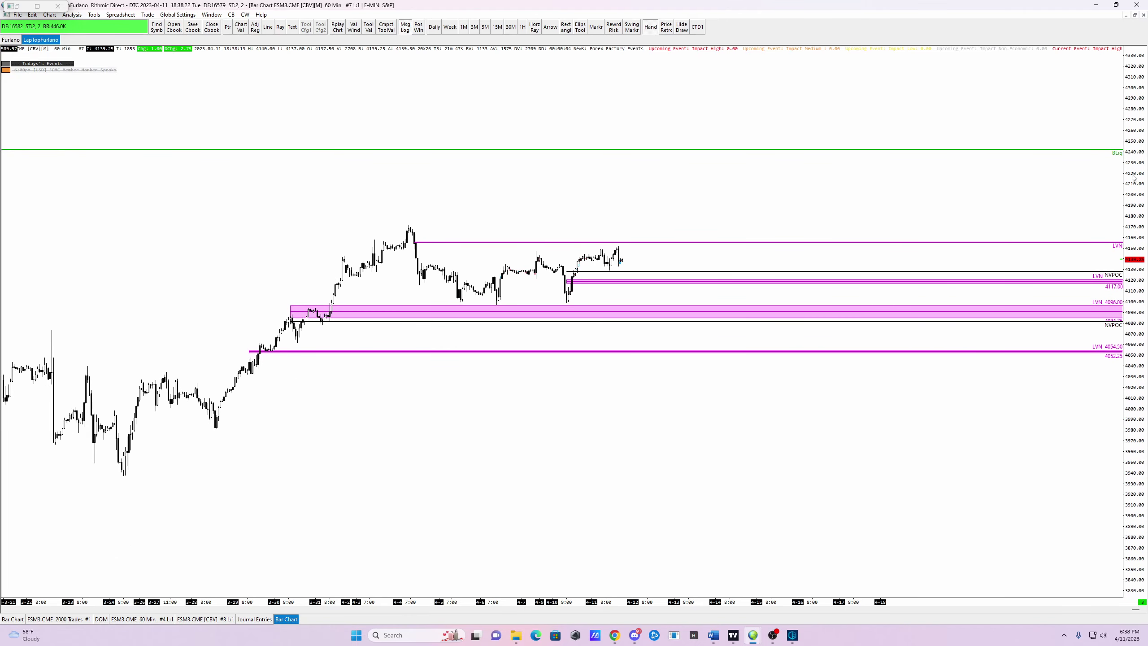
pyautogui.rightClick(777, 151)
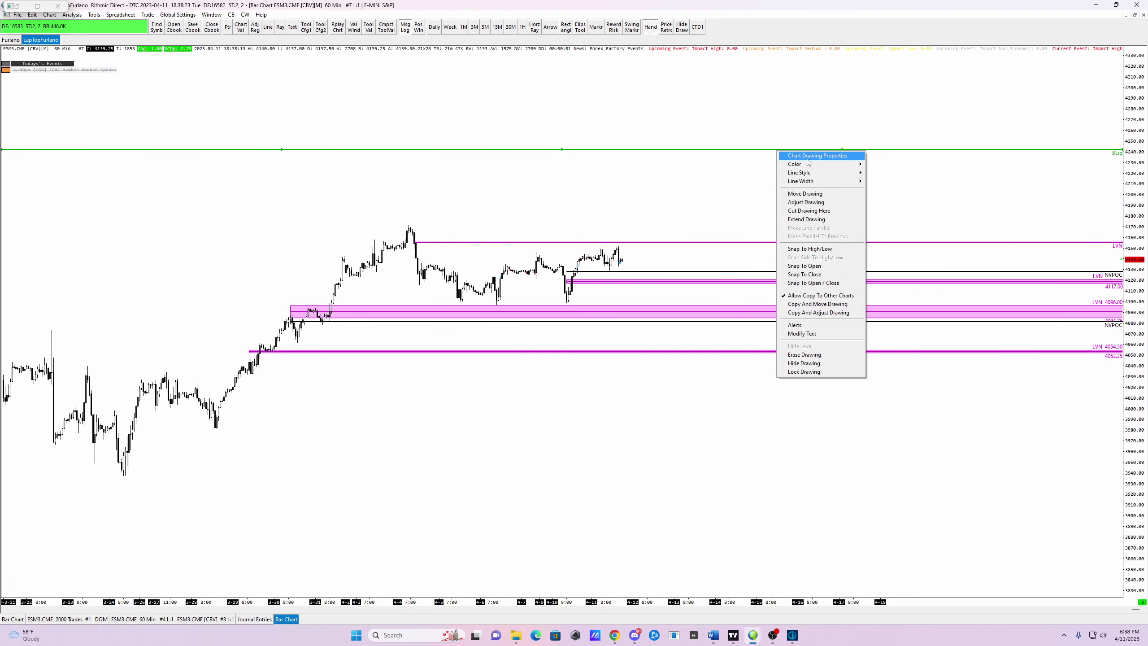
pyautogui.click(677, 206)
pyautogui.click(535, 29)
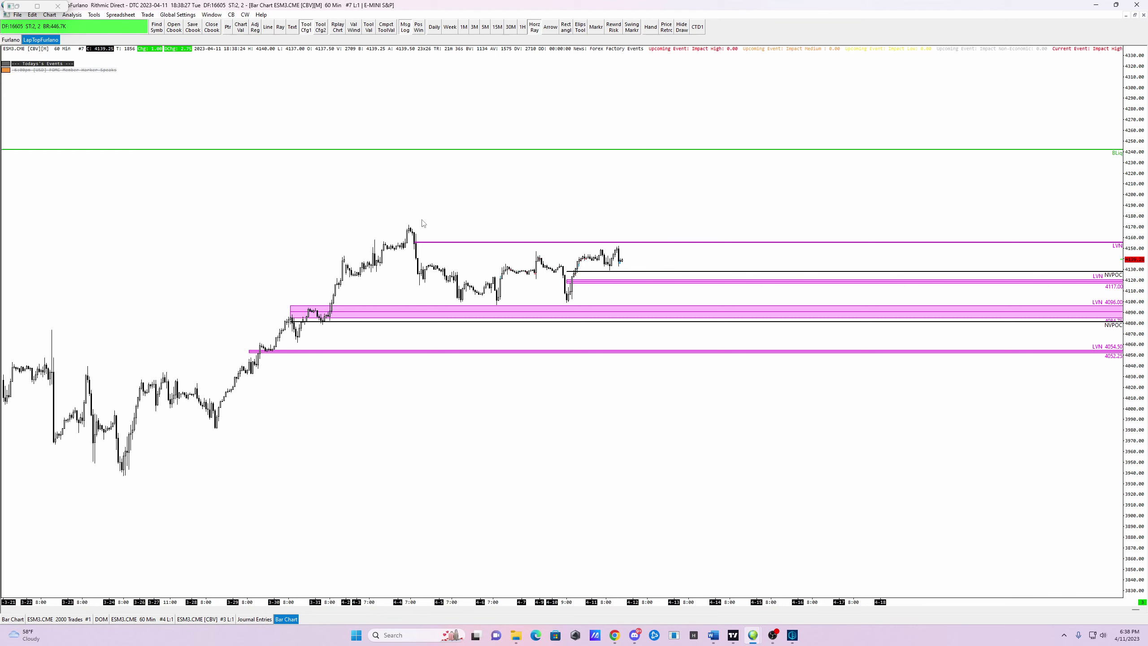
pyautogui.click(404, 225)
# Label the new green ray "1 Hour BLiq" and align it with the exact 4-4 high.
pyautogui.rightClick(410, 228)
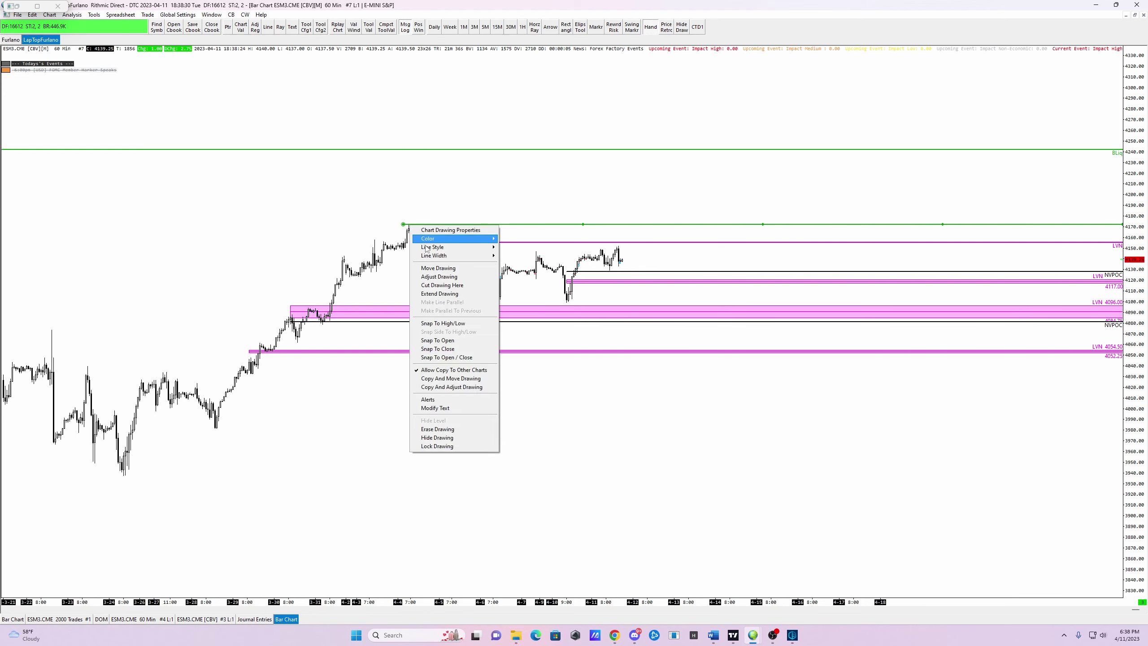
pyautogui.click(449, 408)
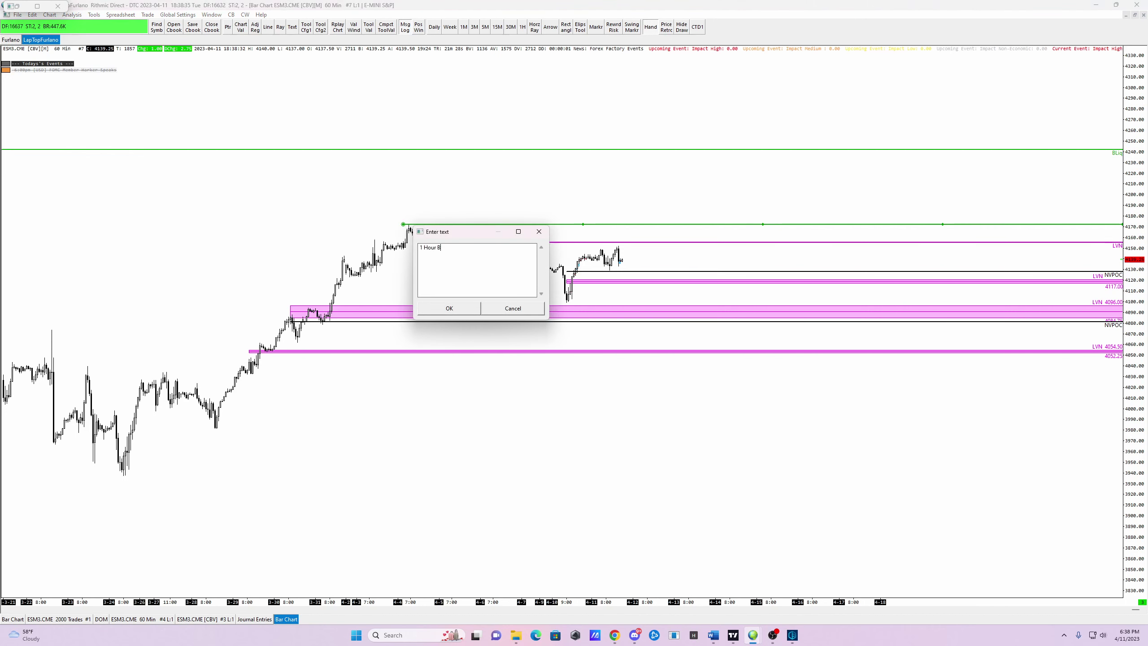
pyautogui.click(449, 309)
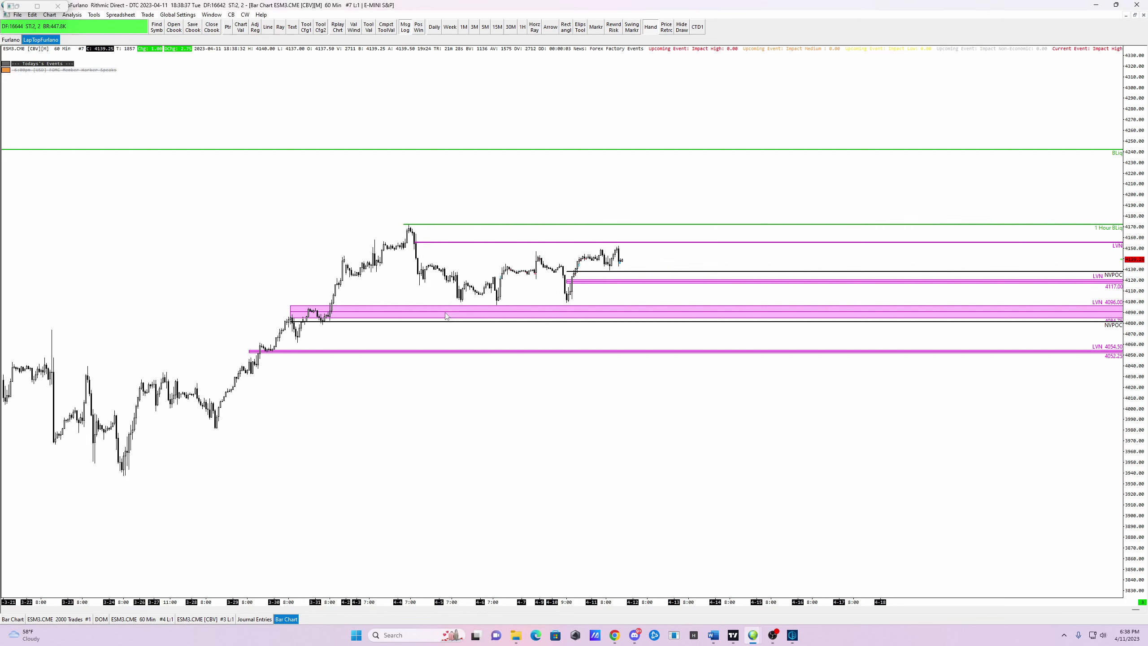
pyautogui.moveTo(1135, 306); pyautogui.dragTo(1135, 199)
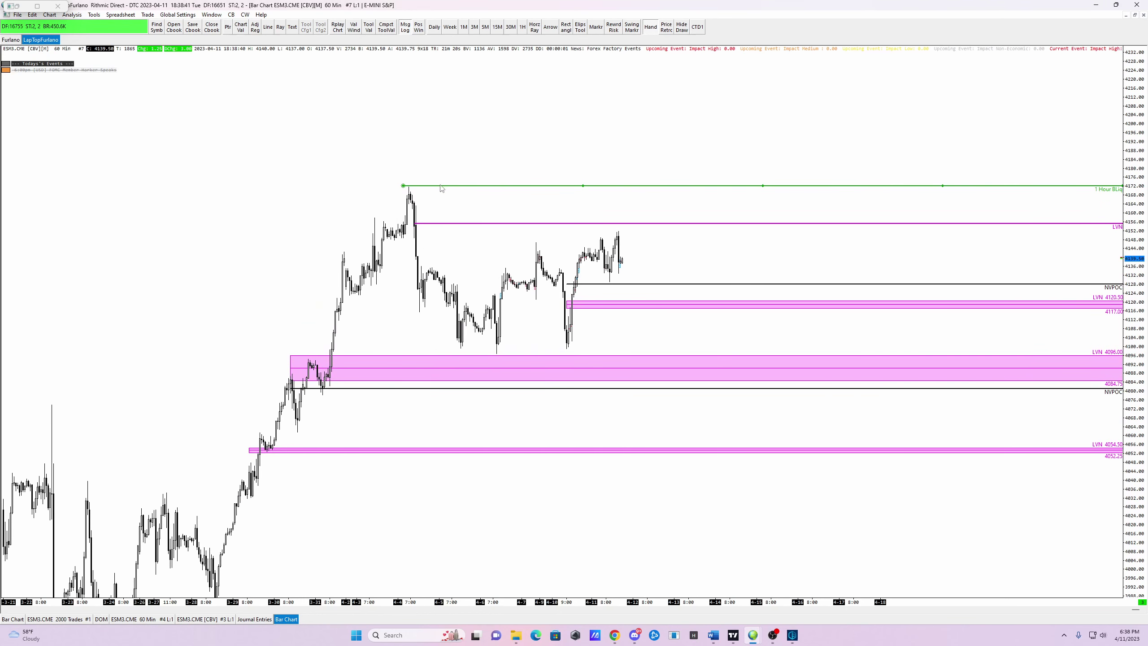
pyautogui.moveTo(440, 186); pyautogui.dragTo(404, 186)
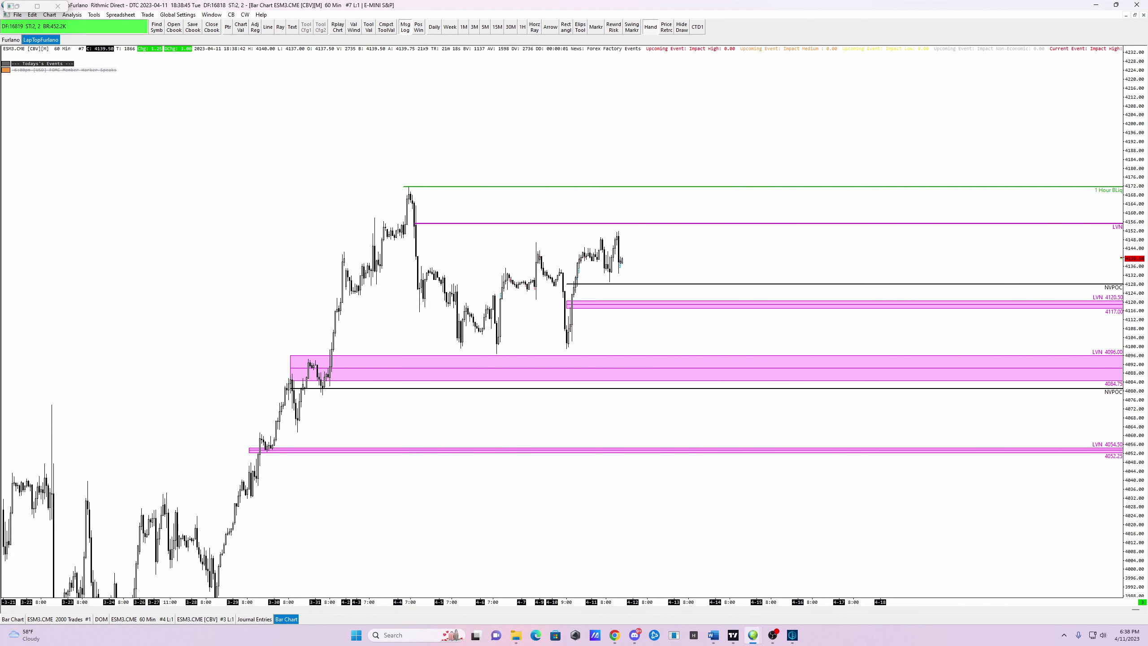
# Circle the late-March and early-April lows, sketch a rally to the 1 Hour BLiq line marked "SELL", and clear the sketch.
pyautogui.moveTo(220, 566)
pyautogui.mouseDown()
pyautogui.moveTo(213, 548)
pyautogui.moveTo(241, 561)
pyautogui.mouseUp()
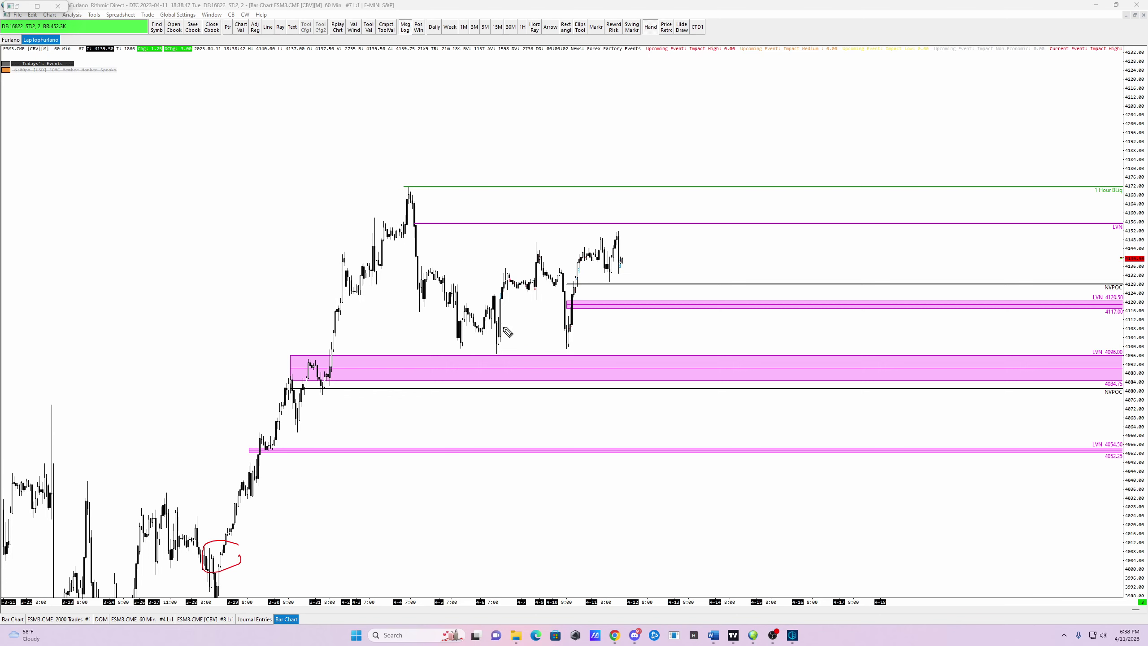
pyautogui.moveTo(506, 331)
pyautogui.mouseDown()
pyautogui.moveTo(479, 330)
pyautogui.moveTo(524, 361)
pyautogui.moveTo(647, 185)
pyautogui.moveTo(632, 208)
pyautogui.mouseUp()
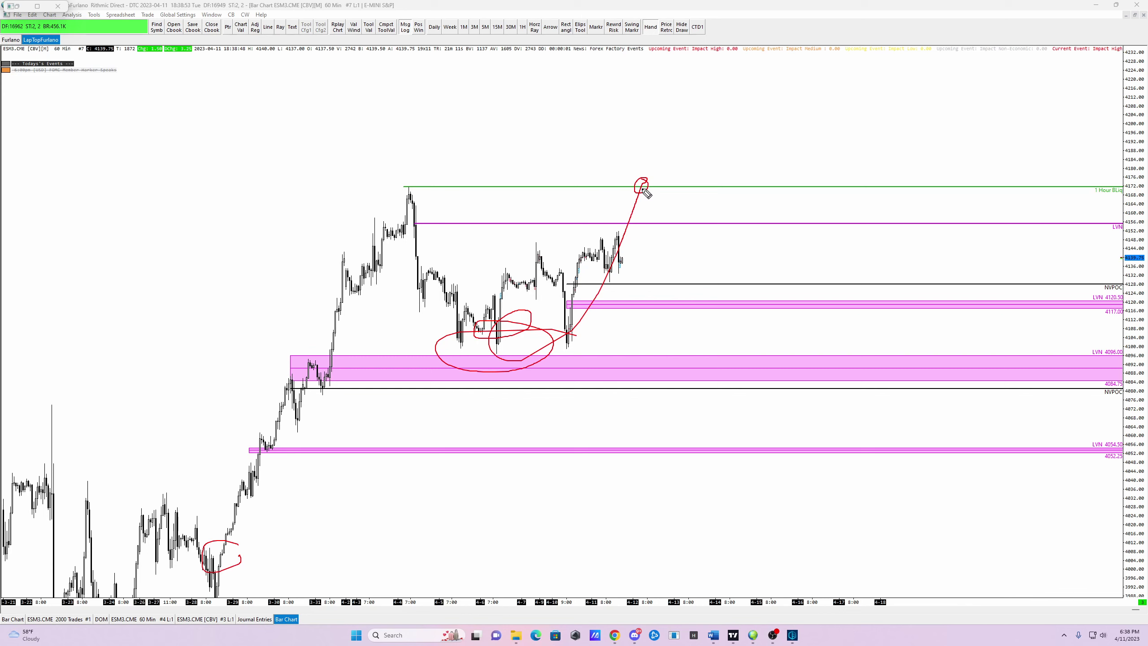
pyautogui.moveTo(687, 188)
pyautogui.mouseDown()
pyautogui.moveTo(664, 211)
pyautogui.moveTo(748, 218)
pyautogui.mouseUp()
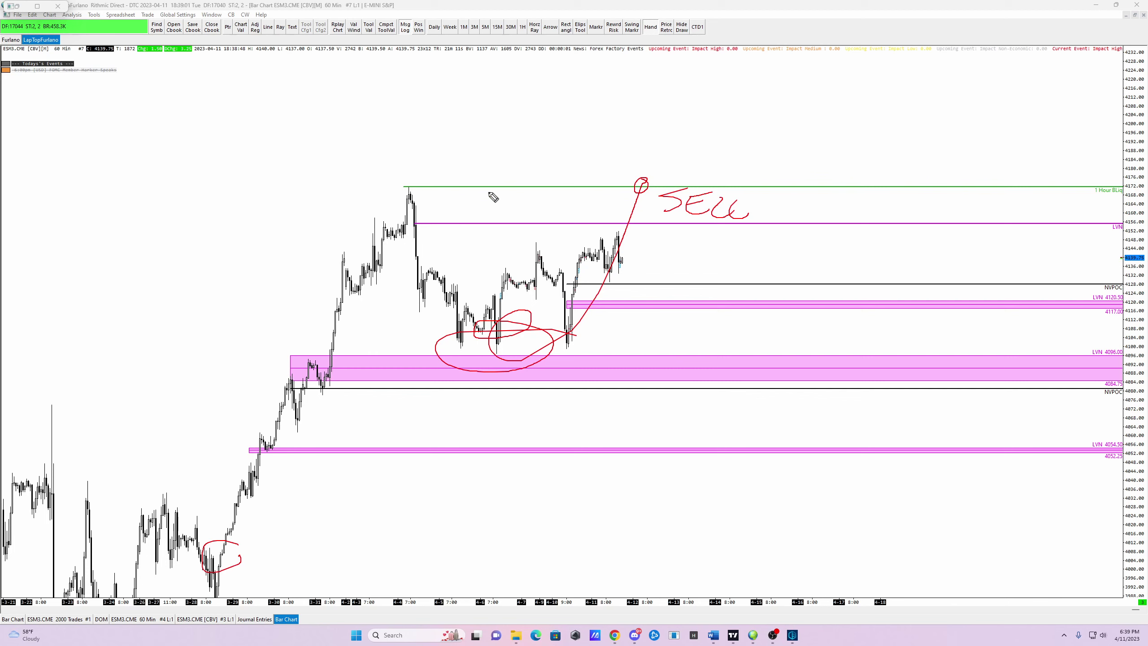
pyautogui.moveTo(408, 182); pyautogui.dragTo(409, 183)
pyautogui.moveTo(651, 192)
pyautogui.mouseDown()
pyautogui.moveTo(700, 178)
pyautogui.moveTo(761, 189)
pyautogui.moveTo(714, 201)
pyautogui.mouseUp()
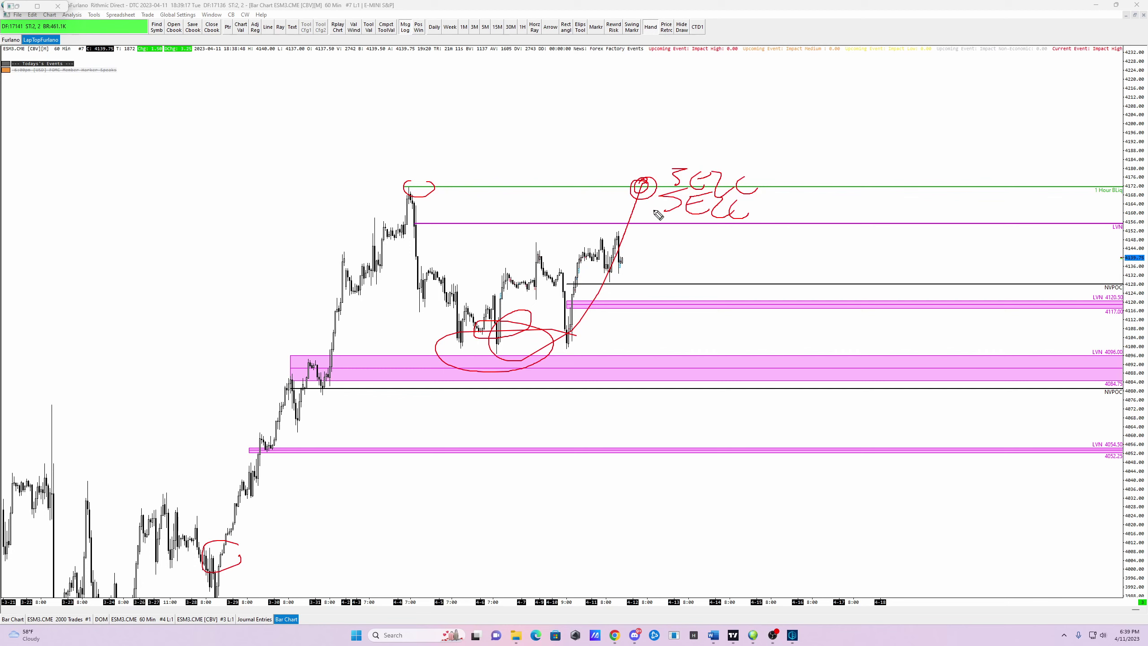
pyautogui.press('Escape')
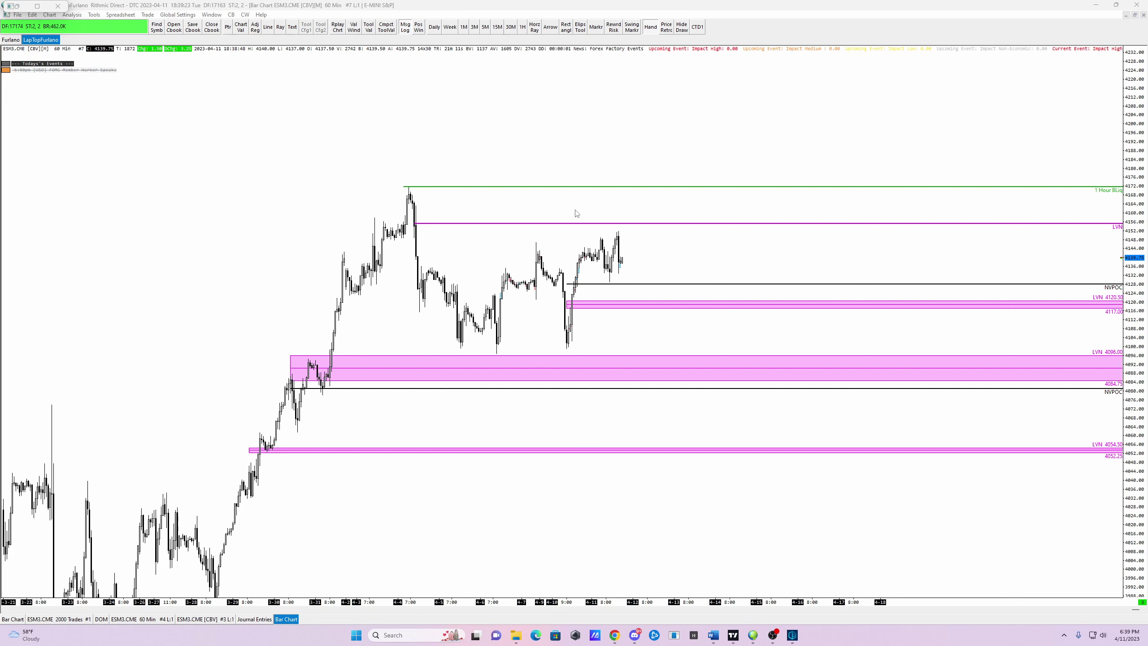
# Trace the 1 Hour BLiq line, circle the 4-6 low, sketch arrows around the line beyond current price, and clear the sketch.
pyautogui.moveTo(576, 212); pyautogui.dragTo(625, 164)
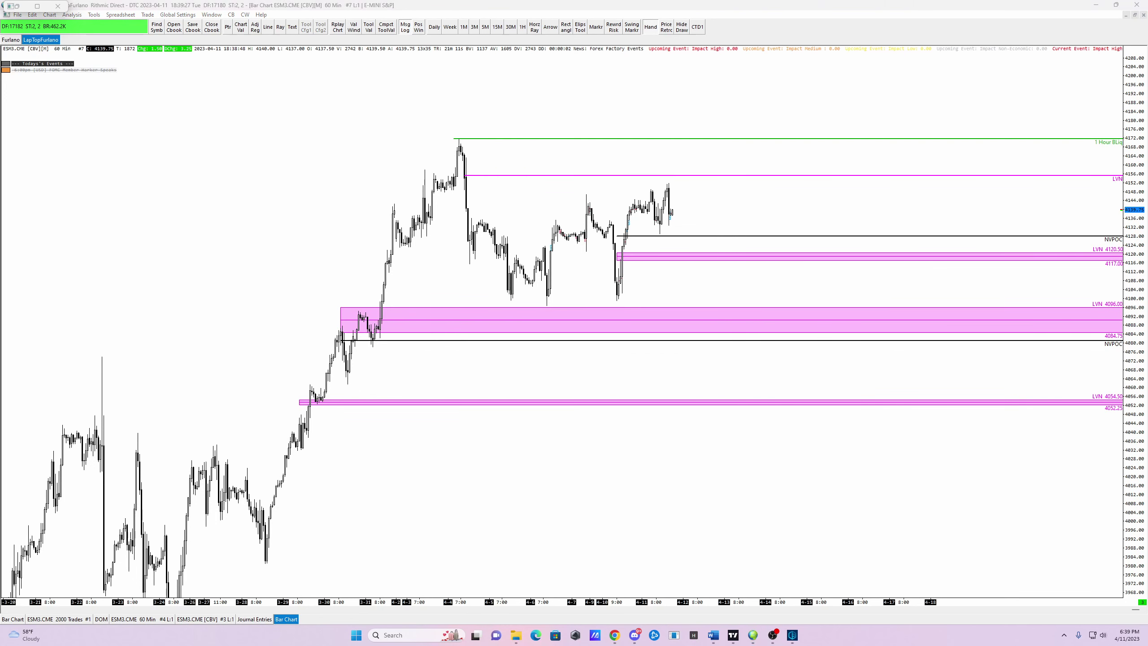
pyautogui.moveTo(455, 138); pyautogui.dragTo(724, 135)
pyautogui.moveTo(459, 141); pyautogui.dragTo(731, 142)
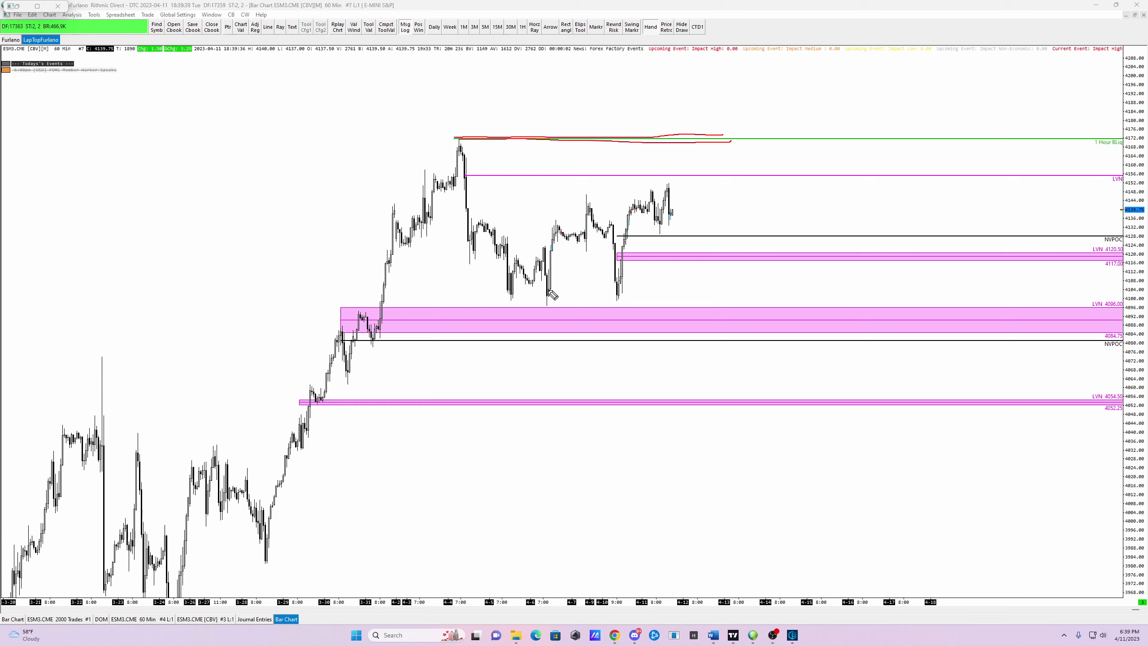
pyautogui.moveTo(554, 295); pyautogui.dragTo(568, 293)
pyautogui.moveTo(708, 141)
pyautogui.mouseDown()
pyautogui.moveTo(701, 153)
pyautogui.moveTo(713, 117)
pyautogui.moveTo(724, 146)
pyautogui.moveTo(749, 131)
pyautogui.moveTo(727, 131)
pyautogui.moveTo(742, 117)
pyautogui.moveTo(735, 132)
pyautogui.moveTo(803, 115)
pyautogui.moveTo(746, 107)
pyautogui.moveTo(754, 123)
pyautogui.mouseUp()
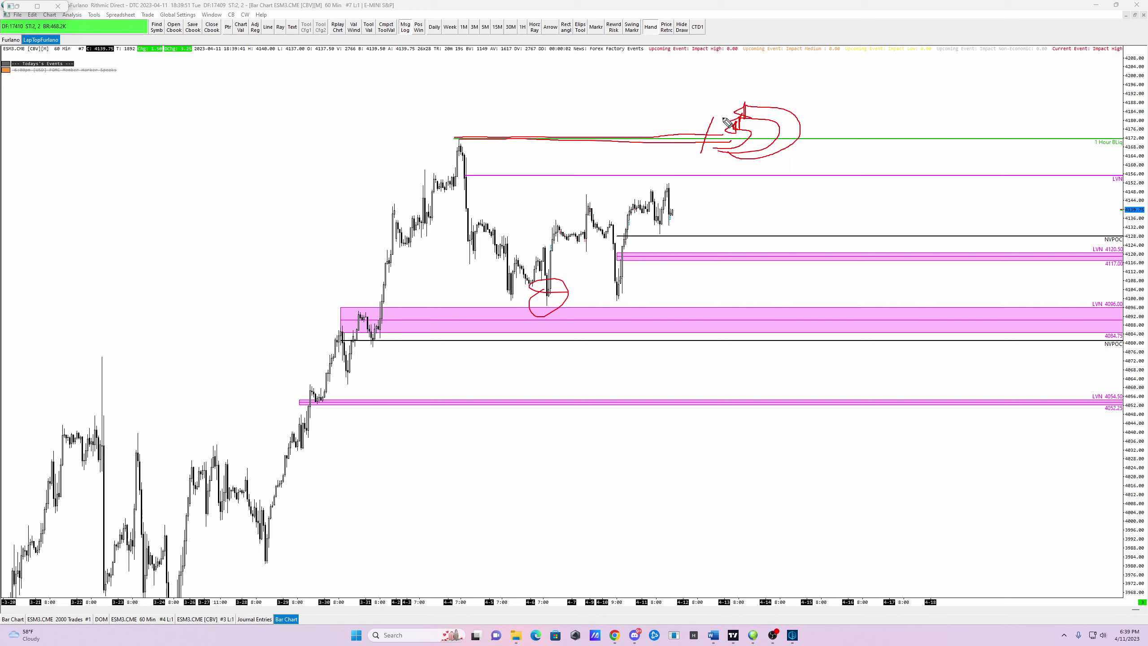
pyautogui.moveTo(728, 123)
pyautogui.mouseDown()
pyautogui.moveTo(715, 117)
pyautogui.moveTo(756, 186)
pyautogui.moveTo(743, 118)
pyautogui.mouseUp()
pyautogui.press('Escape')
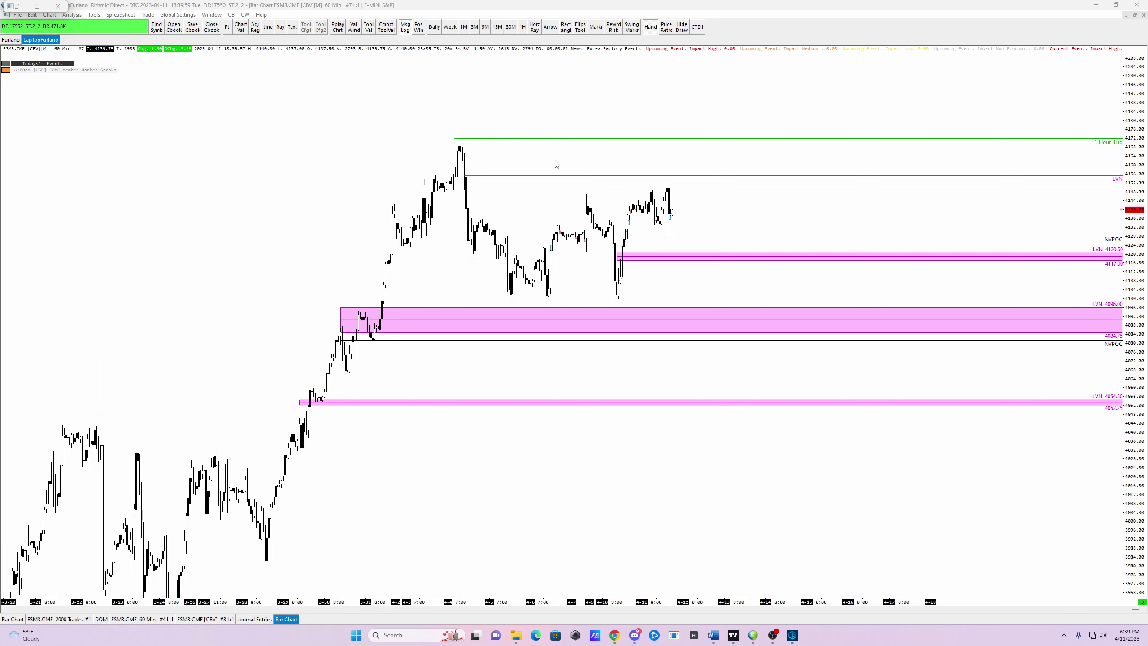
# Mark the early-April swing lows with freehand strokes on the 60-minute chart and clear them.
pyautogui.moveTo(546, 156); pyautogui.dragTo(526, 146)
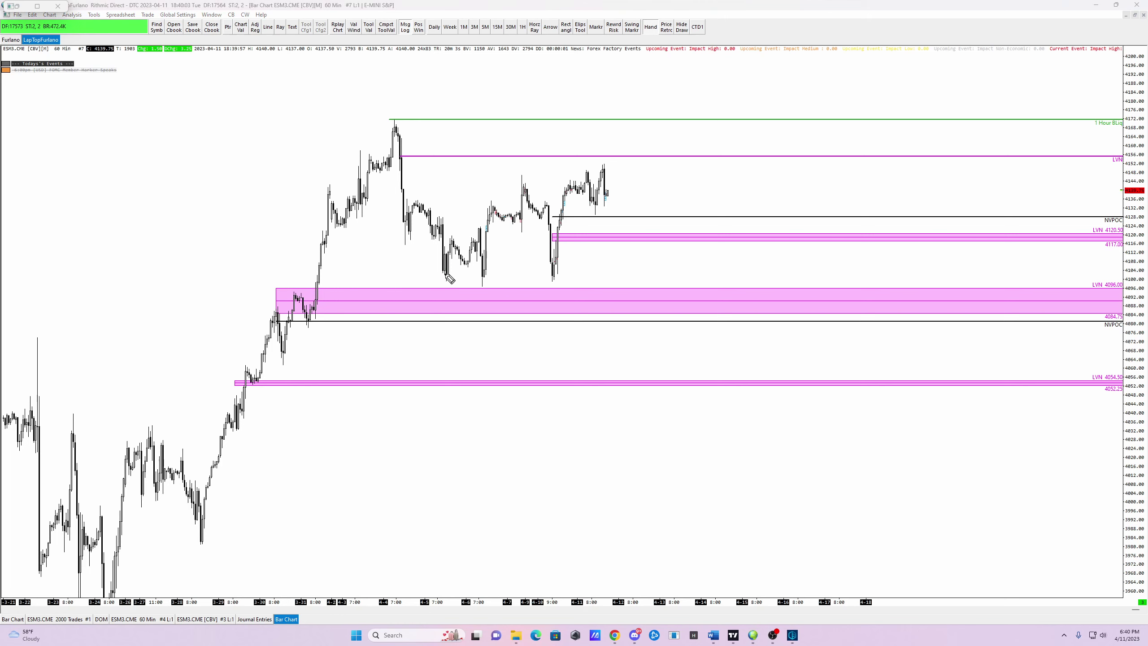
pyautogui.moveTo(439, 282); pyautogui.dragTo(468, 280)
pyautogui.moveTo(476, 287); pyautogui.dragTo(574, 272)
pyautogui.press('Escape')
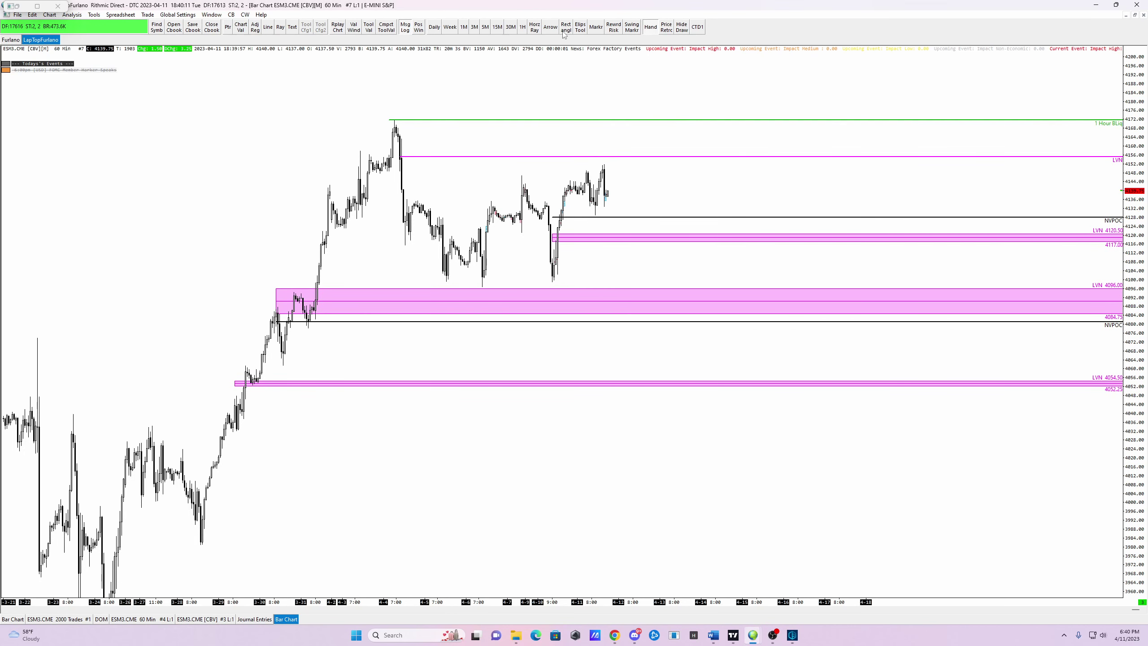
# Draw a horizontal ray near the 4-6 low and recolor it red with Color #2.
pyautogui.click(534, 28)
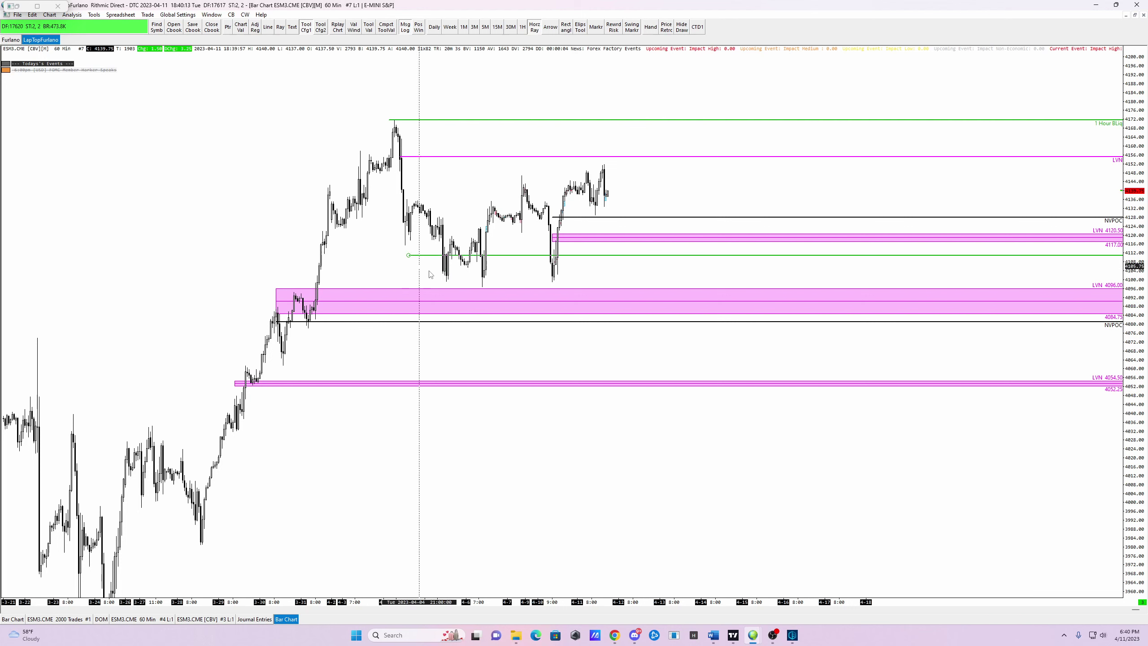
pyautogui.click(460, 268)
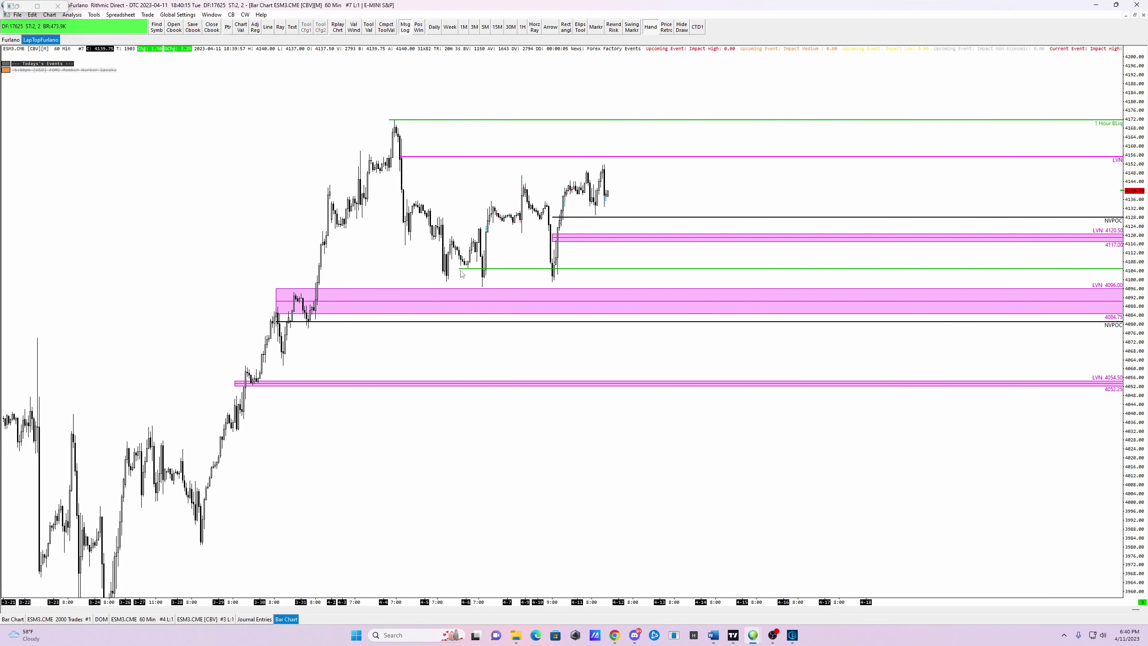
pyautogui.rightClick(463, 271)
pyautogui.moveTo(534, 282)
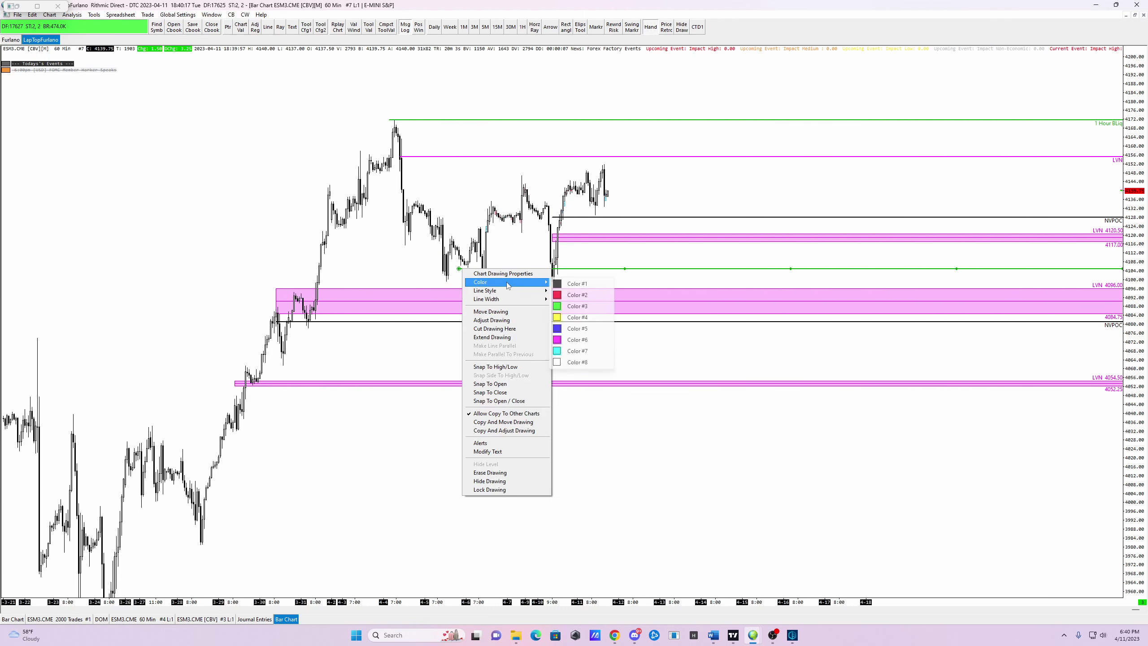
pyautogui.click(583, 295)
# Label the red ray "1 Hour SLiq" and move it down onto the 4-6 low.
pyautogui.rightClick(474, 269)
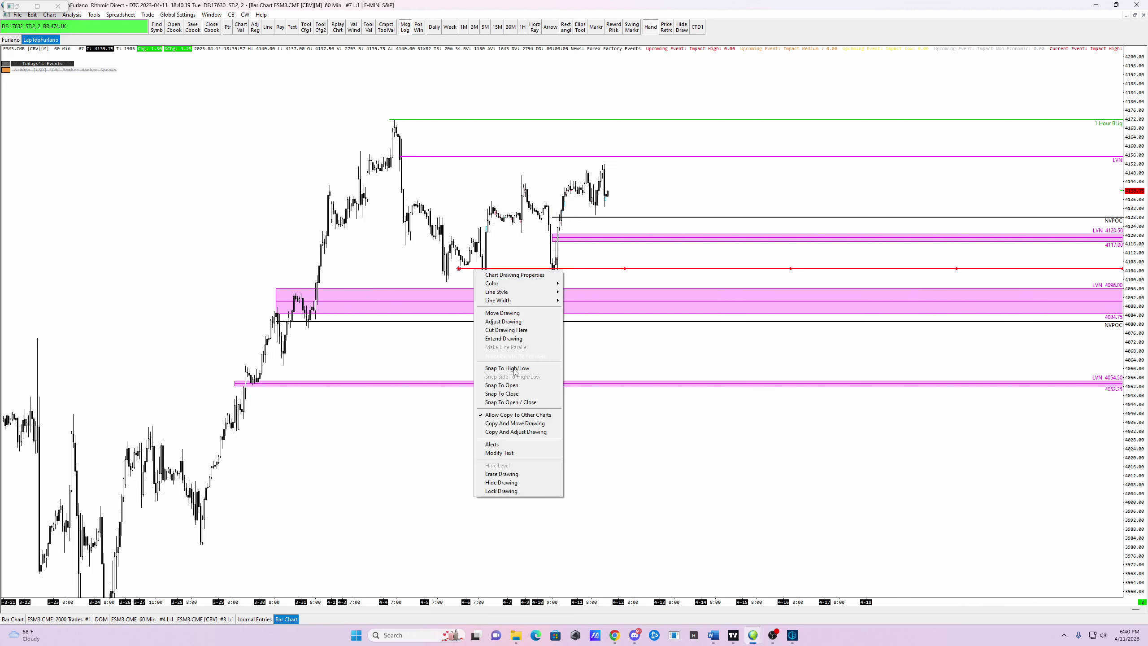
pyautogui.click(502, 452)
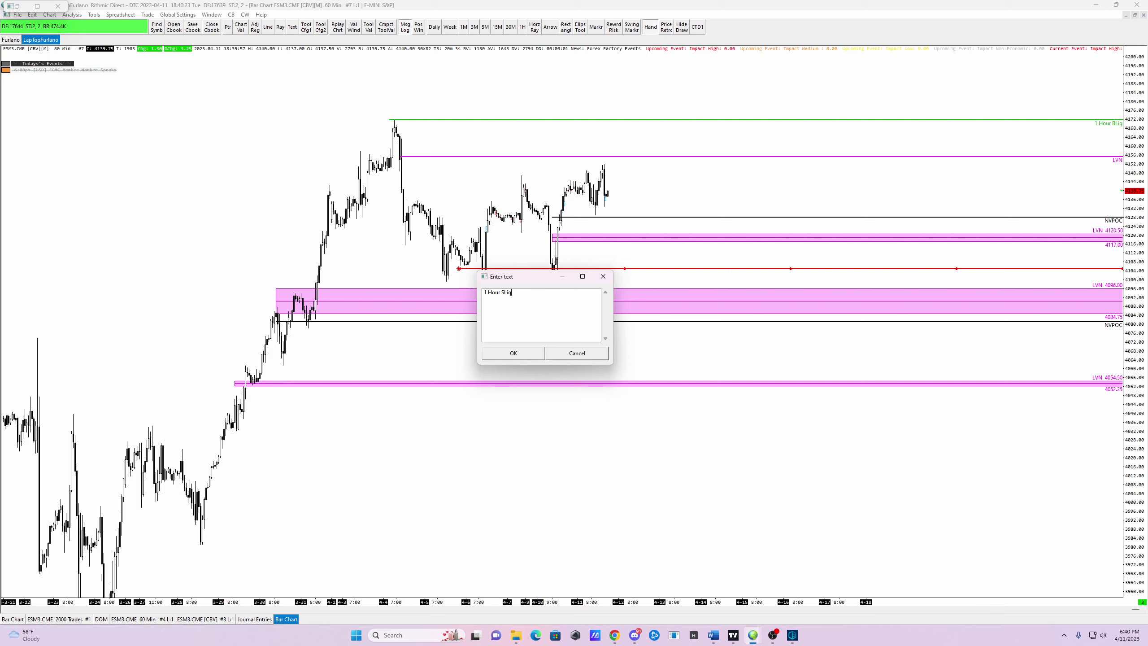
pyautogui.click(493, 357)
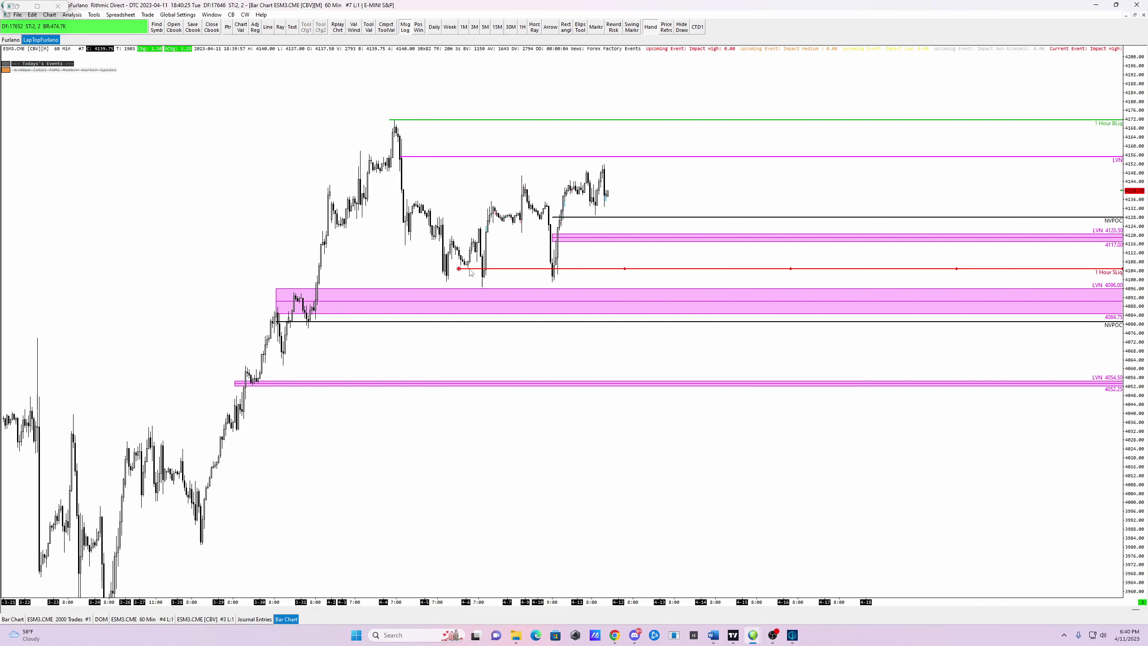
pyautogui.moveTo(459, 269); pyautogui.dragTo(471, 287)
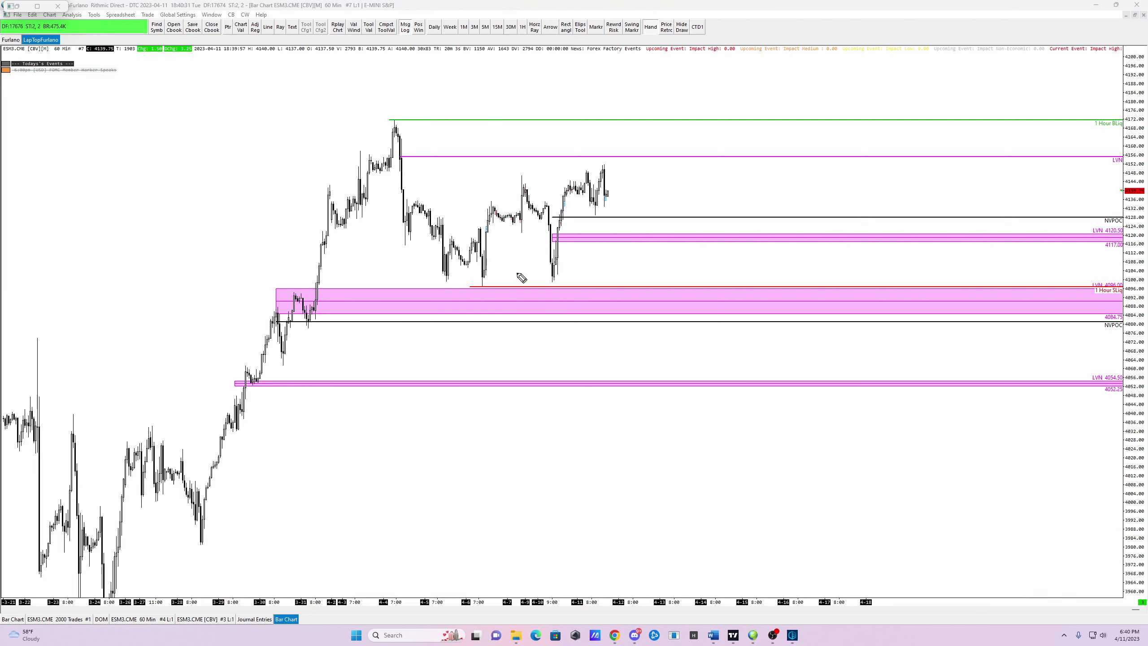
# Circle the start of the 1 Hour SLiq ray, sketch a possible path from the latest price, and clear the sketch.
pyautogui.moveTo(480, 284); pyautogui.dragTo(476, 284)
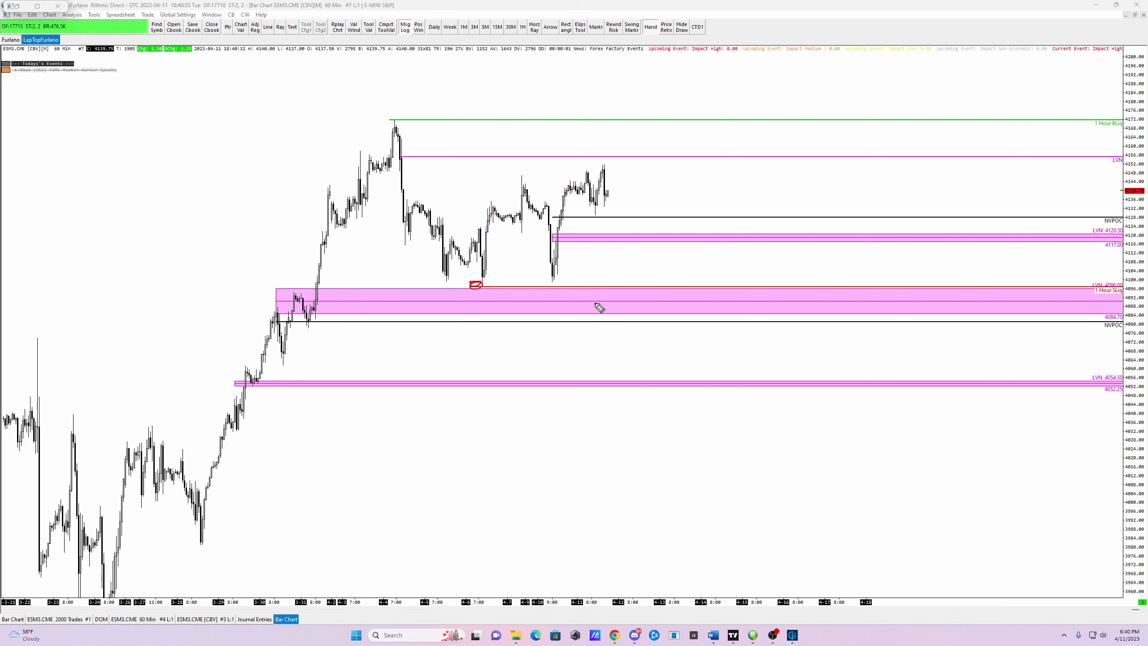
pyautogui.moveTo(544, 289); pyautogui.dragTo(531, 318)
pyautogui.moveTo(606, 196)
pyautogui.mouseDown()
pyautogui.moveTo(646, 299)
pyautogui.moveTo(698, 257)
pyautogui.moveTo(711, 223)
pyautogui.mouseUp()
pyautogui.press('Escape')
# Switch the Bar Chart to 15 minutes and enlarge the price action between the 1 Hour BLiq and 1 Hour SLiq lines.
pyautogui.click(499, 29)
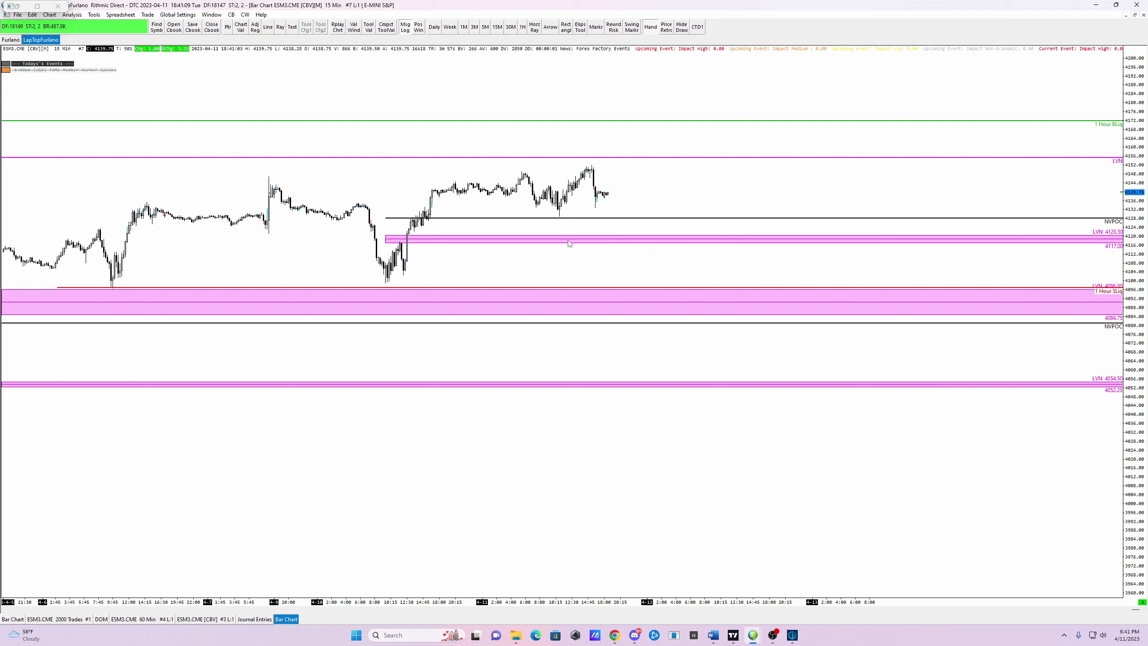
pyautogui.scroll(-2, 608, 255)
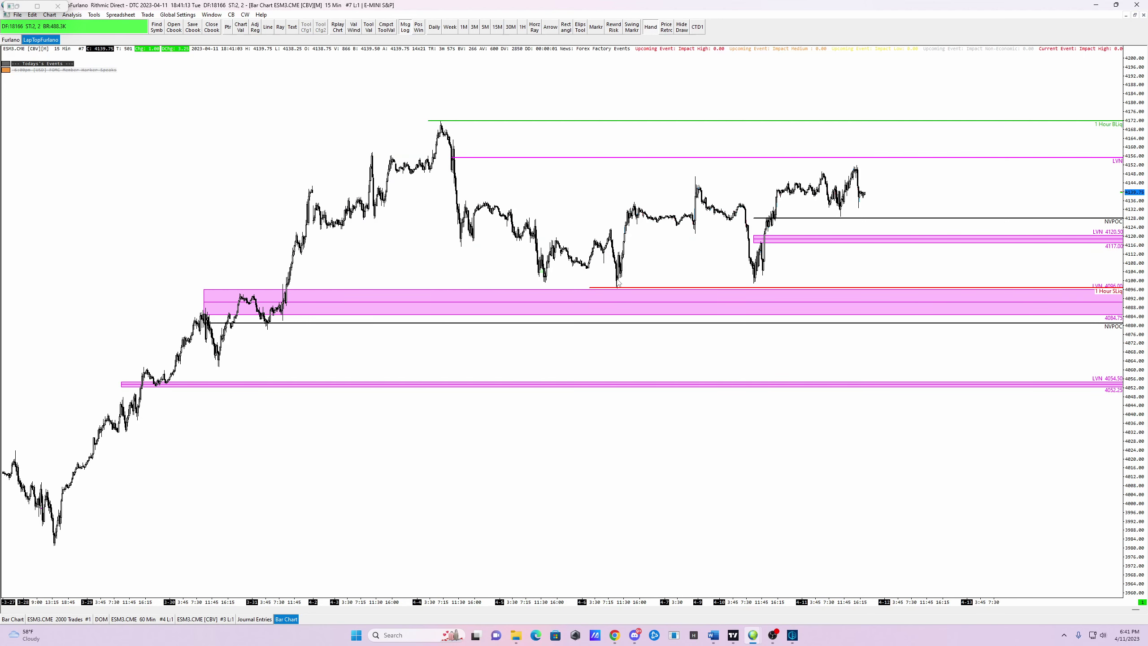
pyautogui.scroll(2, 621, 295)
pyautogui.moveTo(792, 297); pyautogui.dragTo(1027, 333)
pyautogui.moveTo(1144, 339); pyautogui.dragTo(1142, 407)
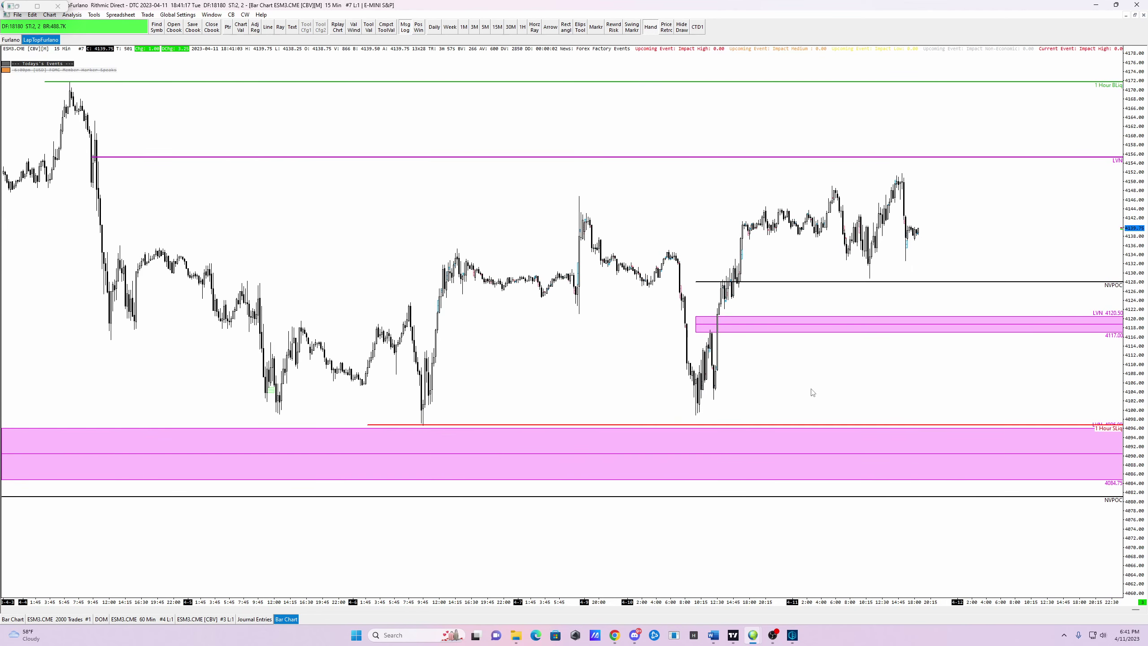
pyautogui.moveTo(810, 392); pyautogui.dragTo(648, 307)
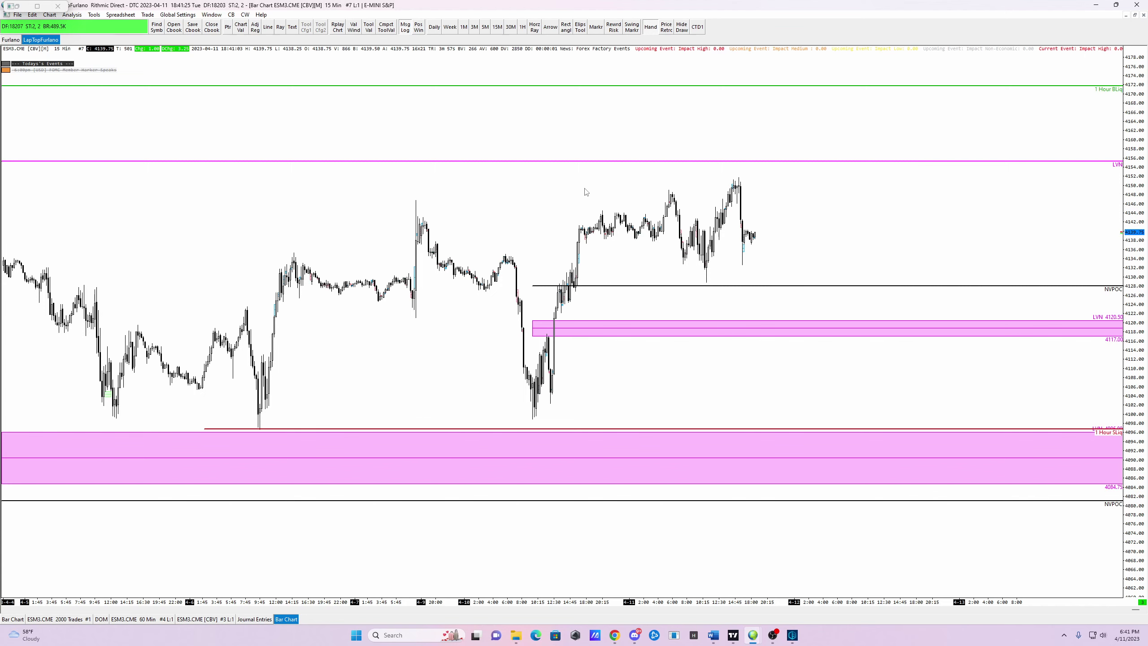
# Mark the 4-11 low above the upper NVPOC, sketch a dip below that line and a rally toward the LVN, clearing both sketches.
pyautogui.scroll(-3, 588, 195)
pyautogui.moveTo(796, 398); pyautogui.dragTo(668, 352)
pyautogui.moveTo(754, 201); pyautogui.dragTo(679, 243)
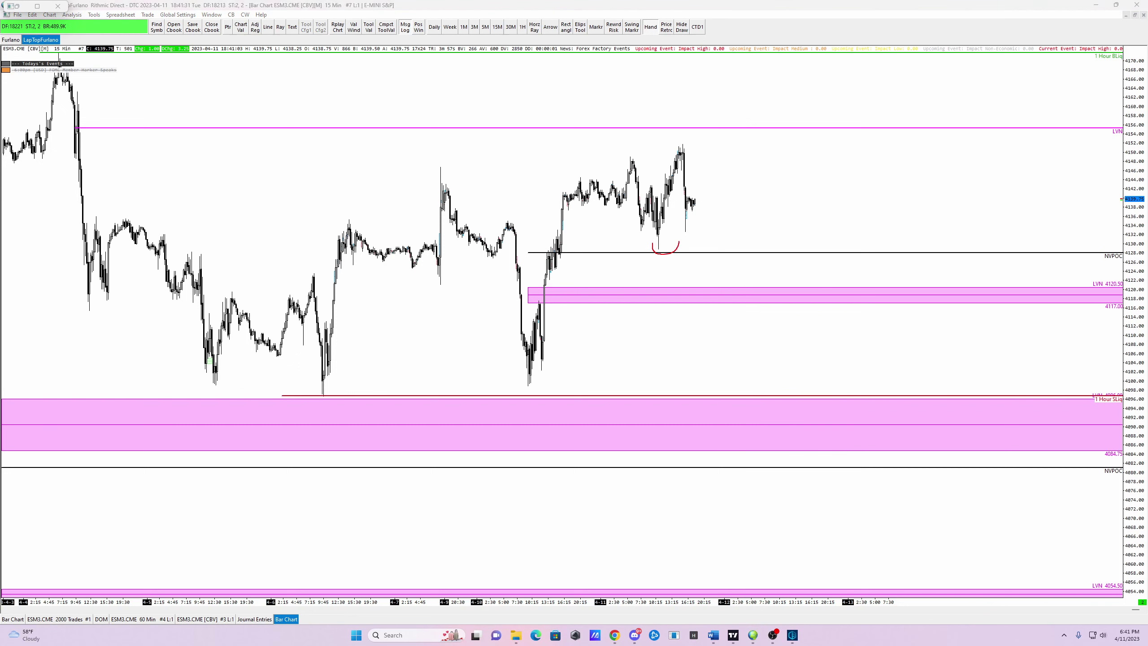
pyautogui.press('Escape')
pyautogui.moveTo(692, 203)
pyautogui.mouseDown()
pyautogui.moveTo(721, 256)
pyautogui.moveTo(797, 137)
pyautogui.mouseUp()
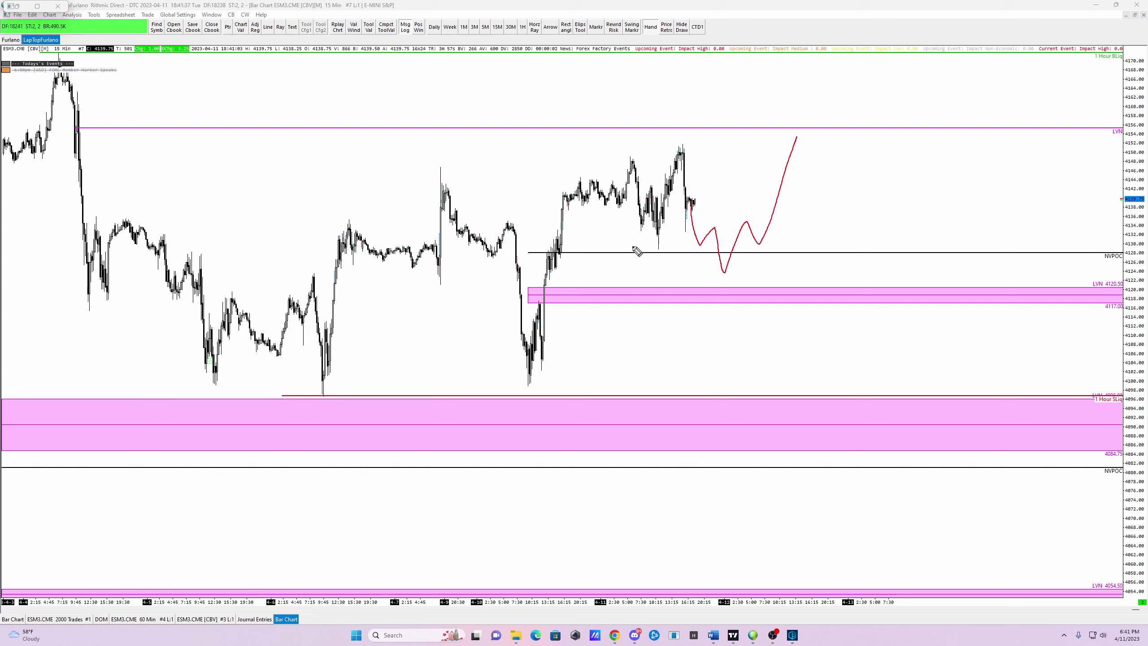
pyautogui.press('Escape')
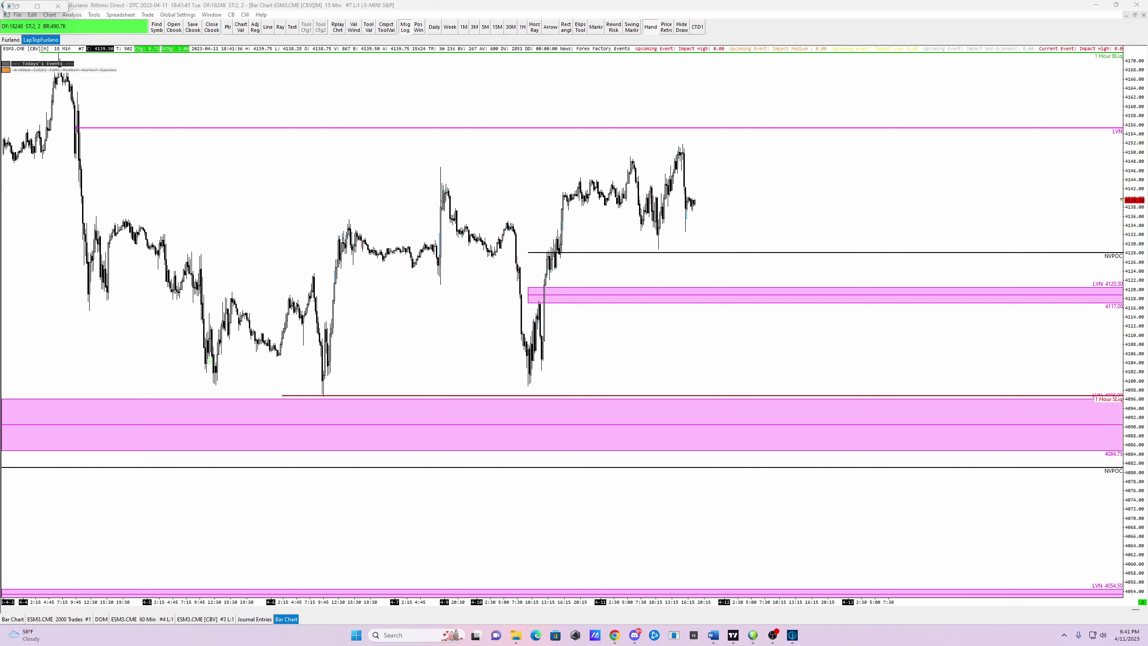
# Draw a horizontal ray just after the latest price on the 15-minute chart and color it red.
pyautogui.click(536, 28)
pyautogui.click(721, 202)
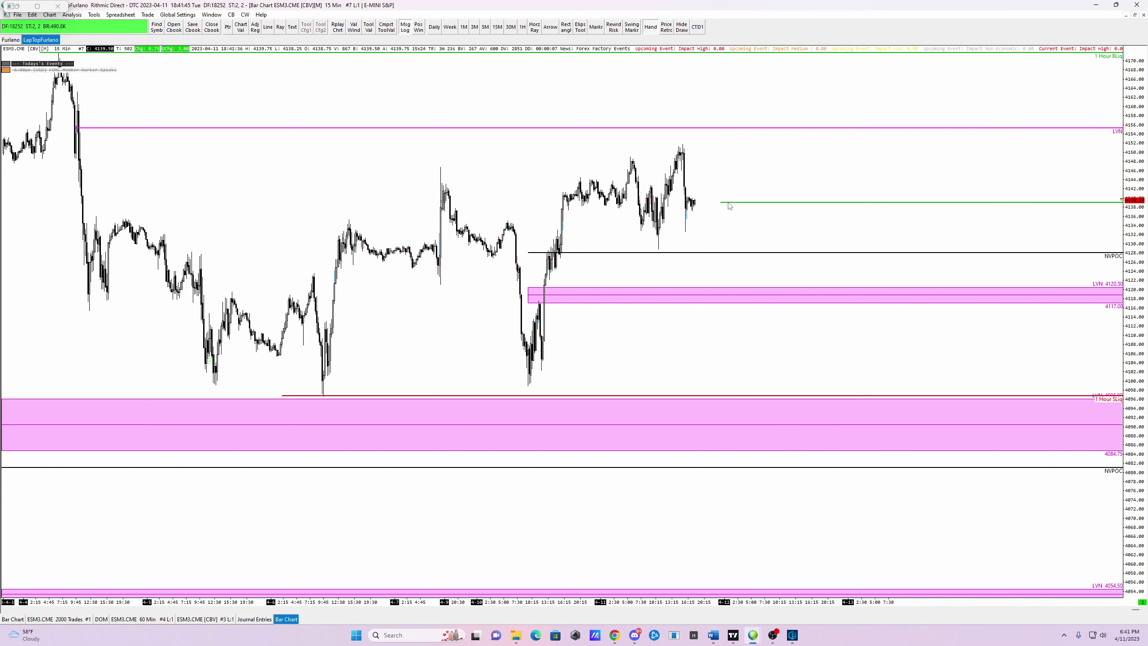
pyautogui.rightClick(730, 207)
pyautogui.moveTo(763, 219)
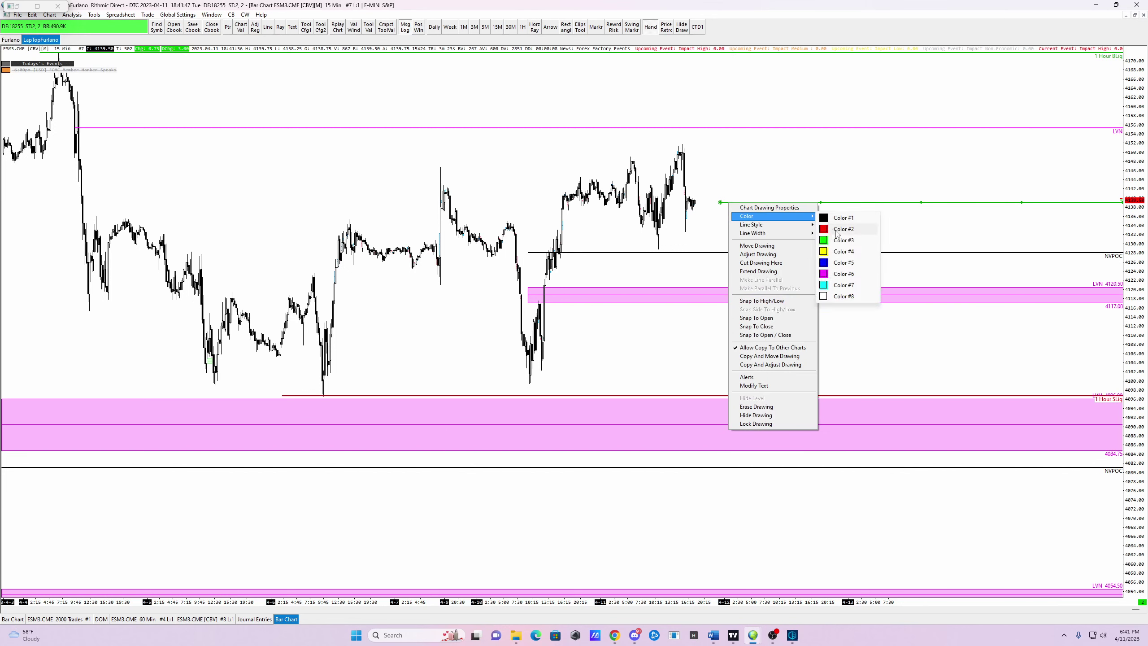
pyautogui.click(837, 226)
# Label the red ray "15 Min SLiq" and move it down onto the 4-11 low above the upper NVPOC.
pyautogui.rightClick(763, 205)
pyautogui.click(792, 381)
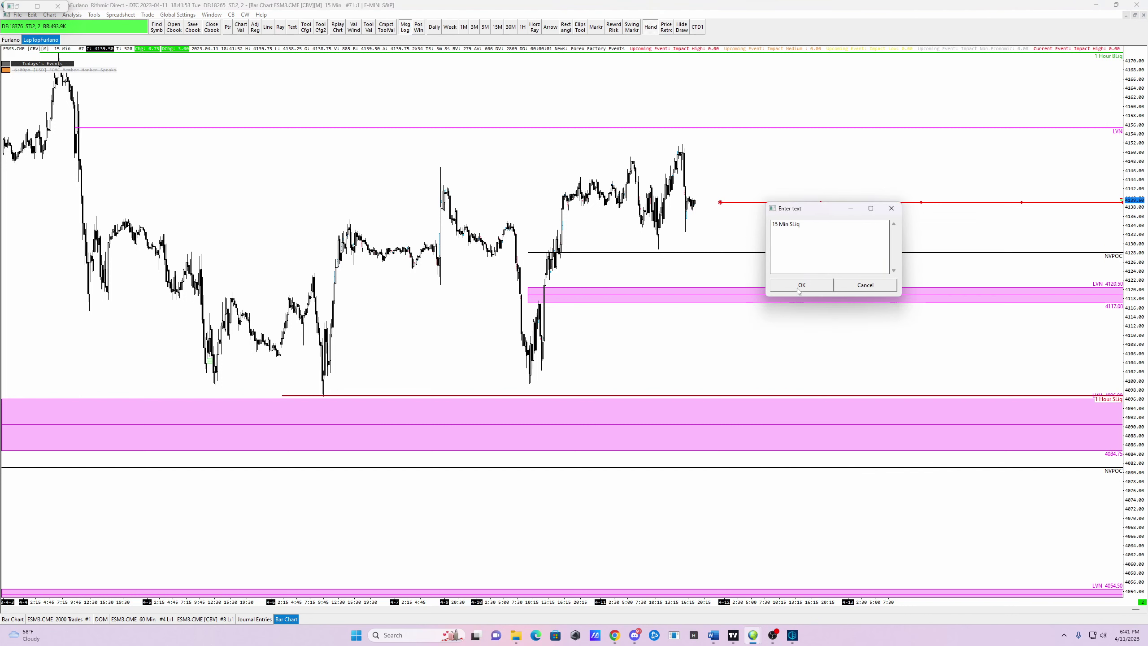
pyautogui.press('Return')
pyautogui.moveTo(764, 203); pyautogui.dragTo(653, 253)
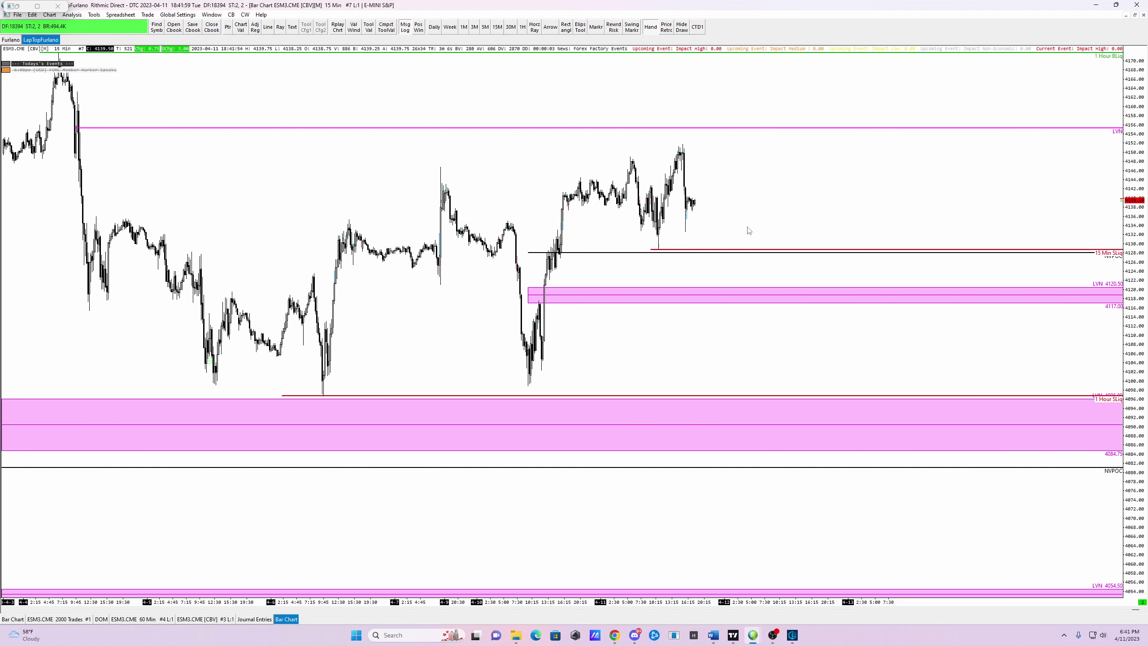
# Switch the Bar Chart to 30 minutes and show a longer price history around the marked levels.
pyautogui.moveTo(523, 195); pyautogui.dragTo(587, 207)
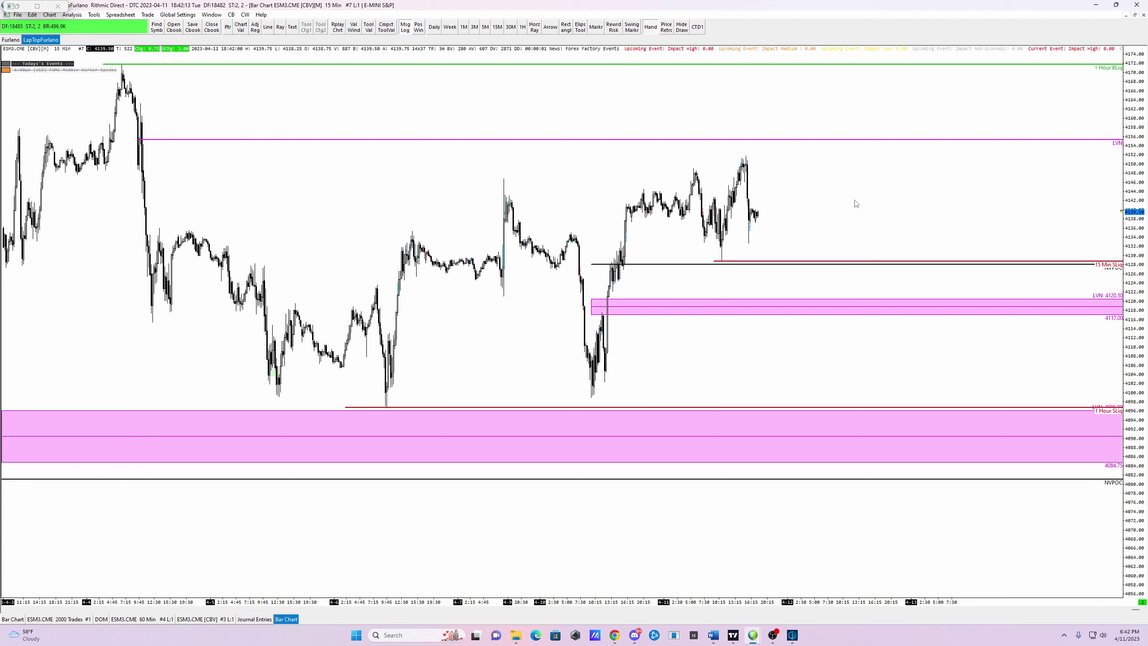
pyautogui.moveTo(836, 220); pyautogui.dragTo(899, 202)
pyautogui.scroll(-1, 889, 225)
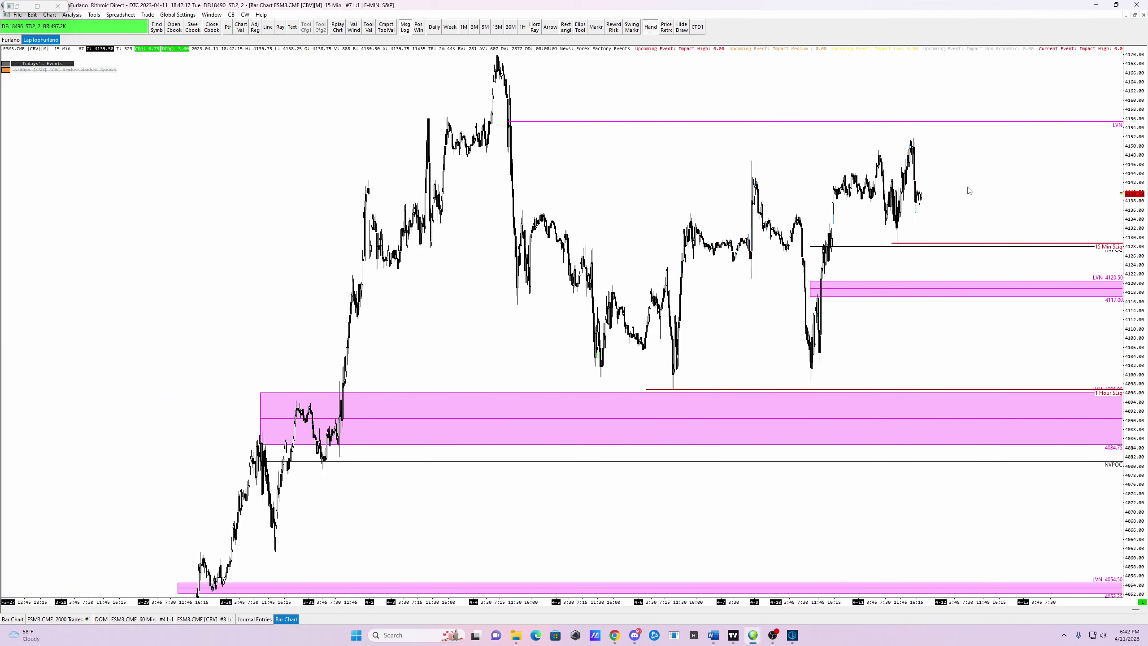
pyautogui.moveTo(973, 184); pyautogui.dragTo(849, 225)
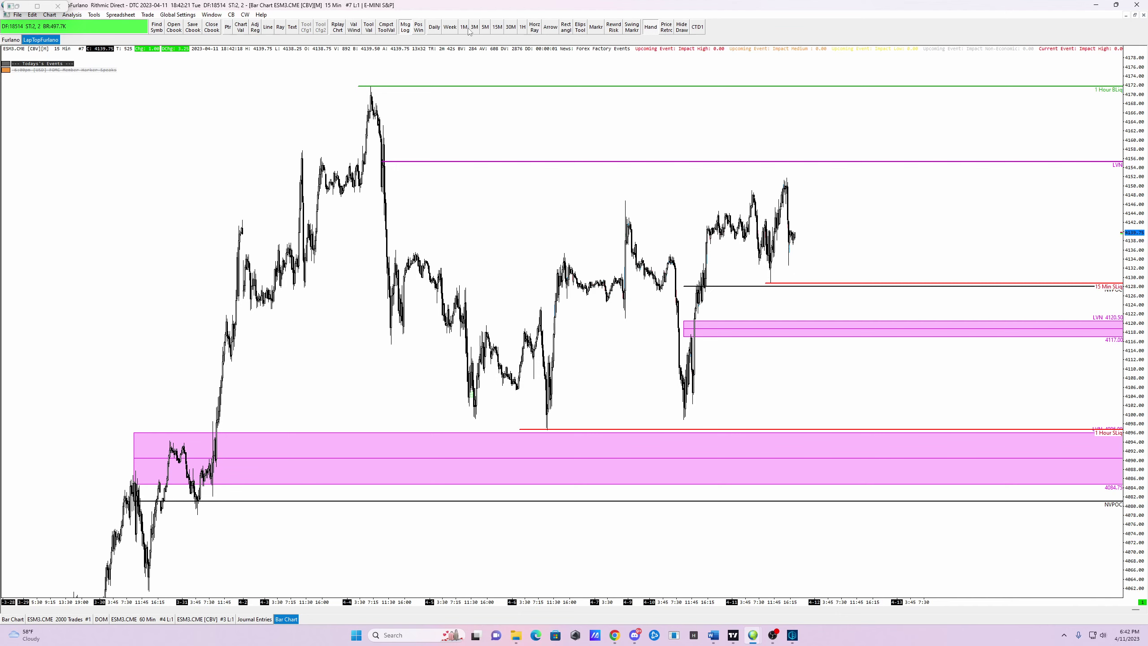
pyautogui.moveTo(505, 118); pyautogui.dragTo(467, 121)
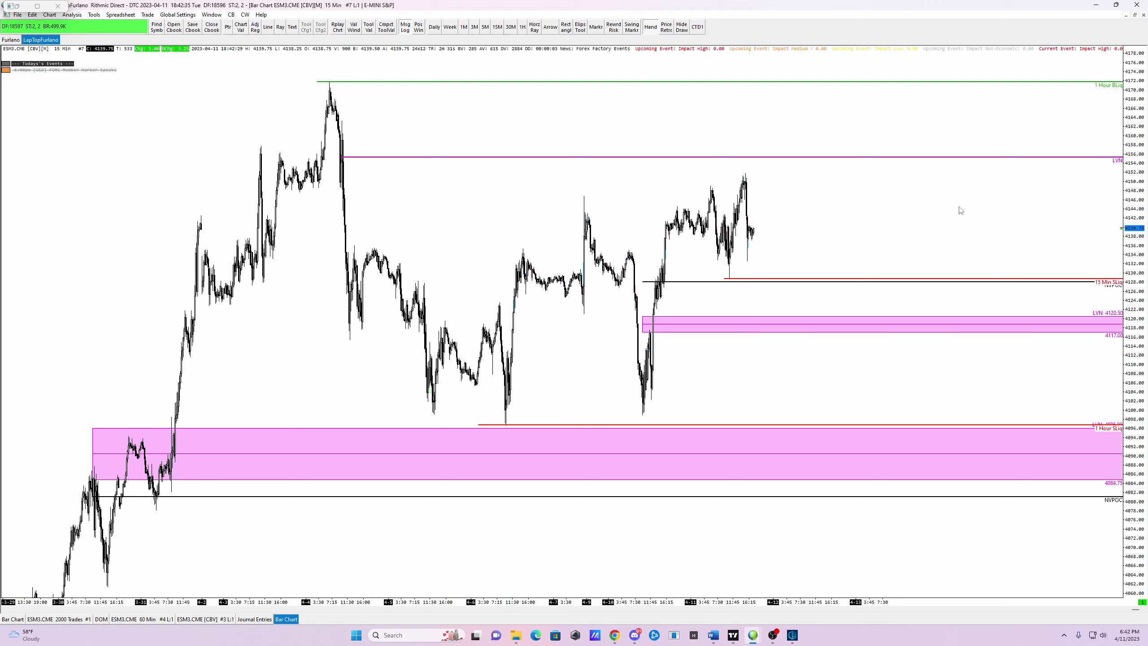
pyautogui.moveTo(890, 224); pyautogui.dragTo(842, 224)
pyautogui.click(510, 27)
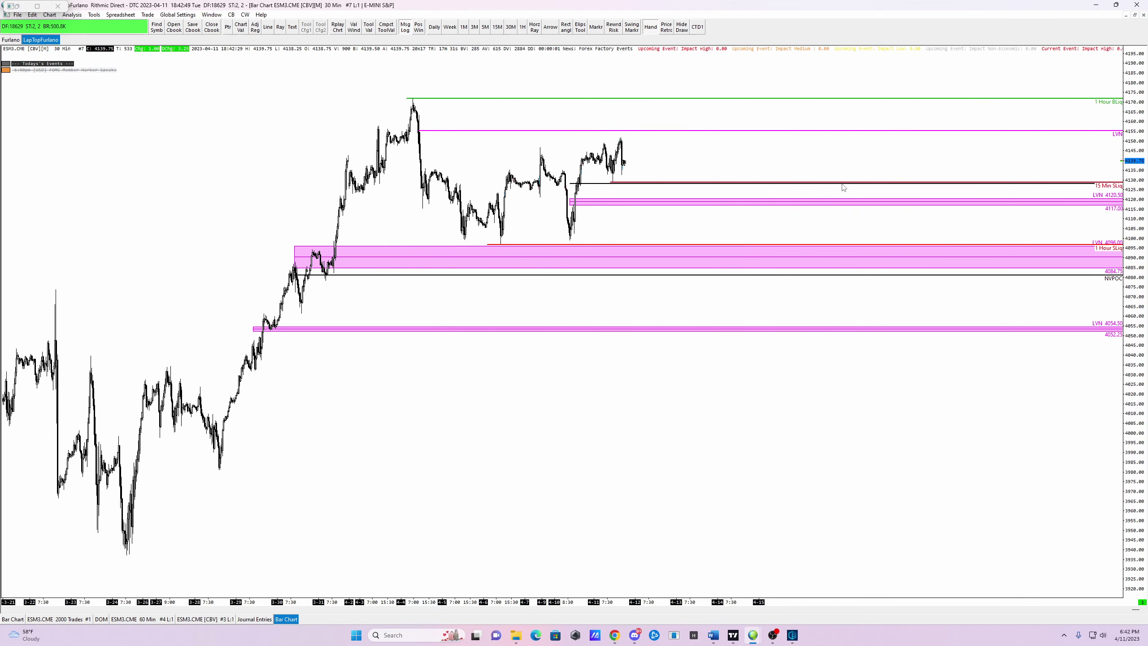
pyautogui.scroll(-1, 842, 184)
pyautogui.moveTo(639, 191); pyautogui.dragTo(436, 227)
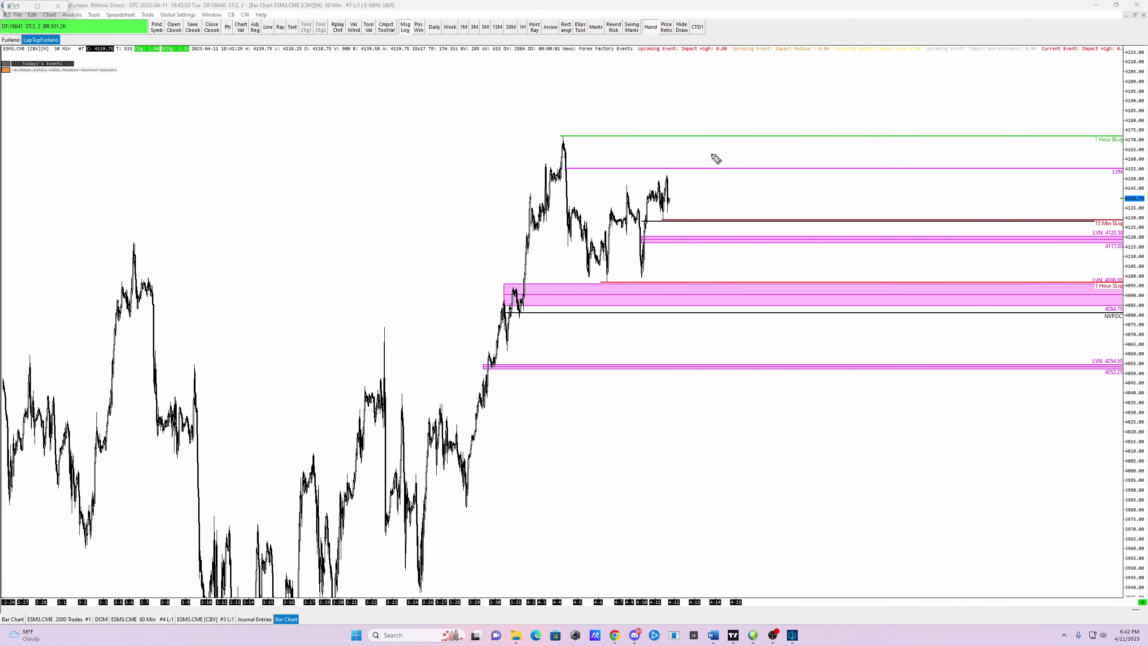
# Circle the LVN line and its price, mark the 1 Hour BLiq, sketch the past swings and a rally above it, and clear the sketches.
pyautogui.moveTo(702, 165); pyautogui.dragTo(703, 165)
pyautogui.moveTo(1138, 160)
pyautogui.mouseDown()
pyautogui.moveTo(1140, 175)
pyautogui.moveTo(1141, 163)
pyautogui.mouseUp()
pyautogui.moveTo(691, 142)
pyautogui.mouseDown()
pyautogui.moveTo(702, 133)
pyautogui.moveTo(692, 131)
pyautogui.mouseUp()
pyautogui.moveTo(676, 201)
pyautogui.mouseDown()
pyautogui.moveTo(717, 121)
pyautogui.moveTo(752, 166)
pyautogui.mouseUp()
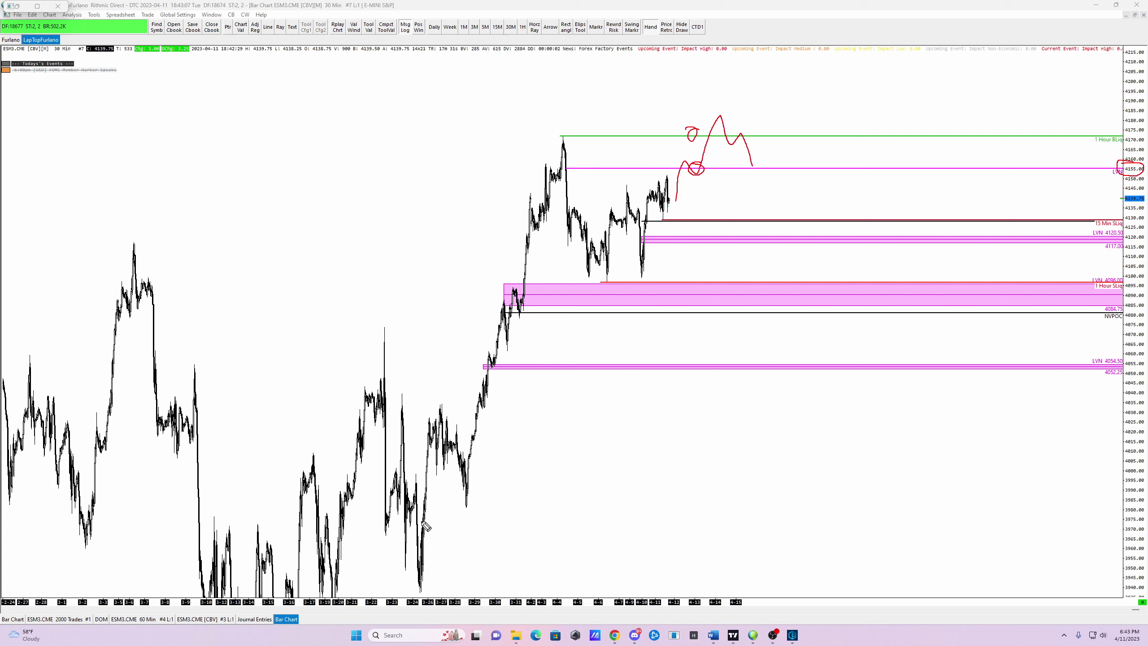
pyautogui.moveTo(426, 510)
pyautogui.mouseDown()
pyautogui.moveTo(527, 145)
pyautogui.moveTo(559, 206)
pyautogui.moveTo(631, 265)
pyautogui.moveTo(703, 175)
pyautogui.mouseUp()
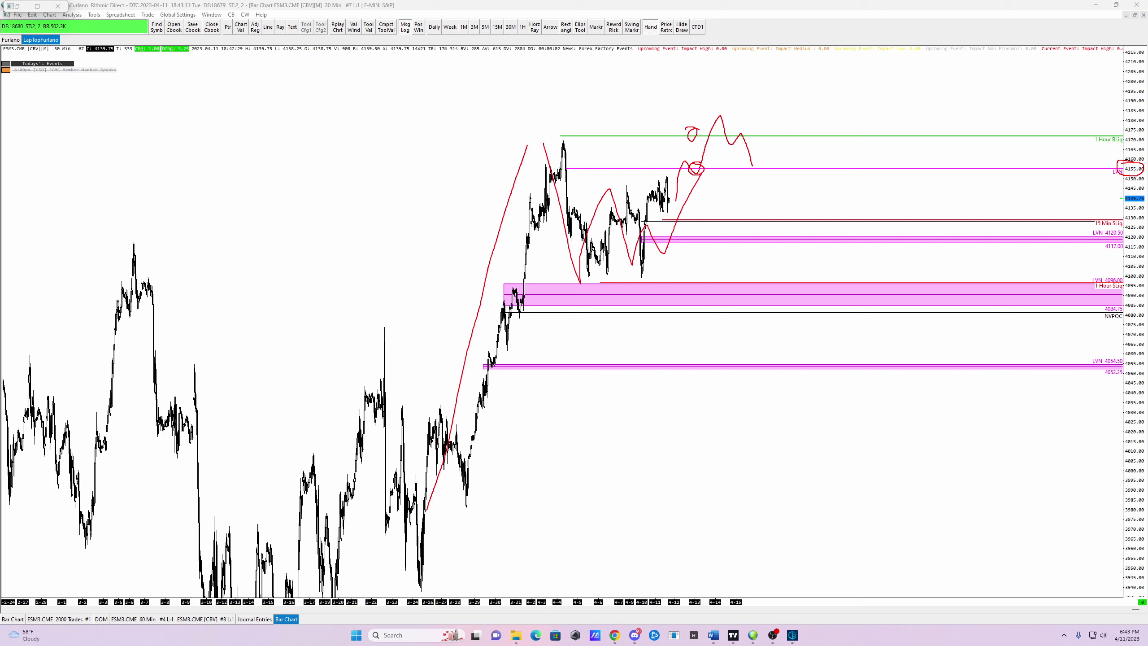
pyautogui.hotkey('ctrl', 'shift', '7')
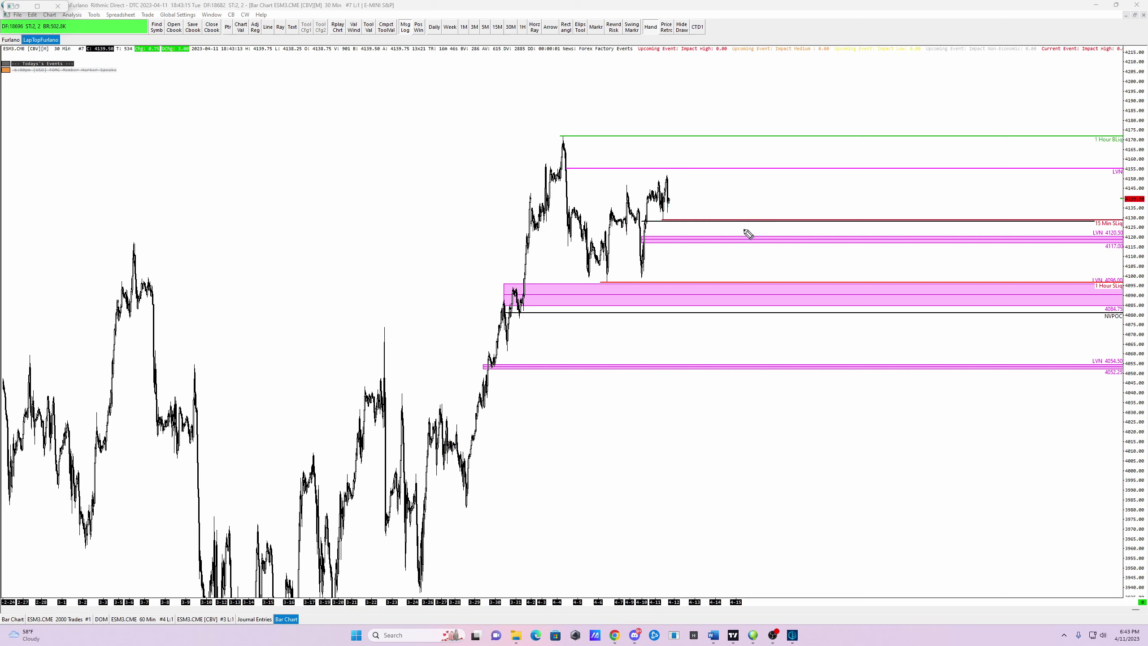
# Sketch dips toward 15 Min SLiq, the 4120.50-4117.00 LVN and 1 Hour SLiq with rebounds from each, and clear the sketches.
pyautogui.moveTo(670, 202)
pyautogui.mouseDown()
pyautogui.moveTo(678, 229)
pyautogui.moveTo(692, 221)
pyautogui.moveTo(723, 130)
pyautogui.mouseUp()
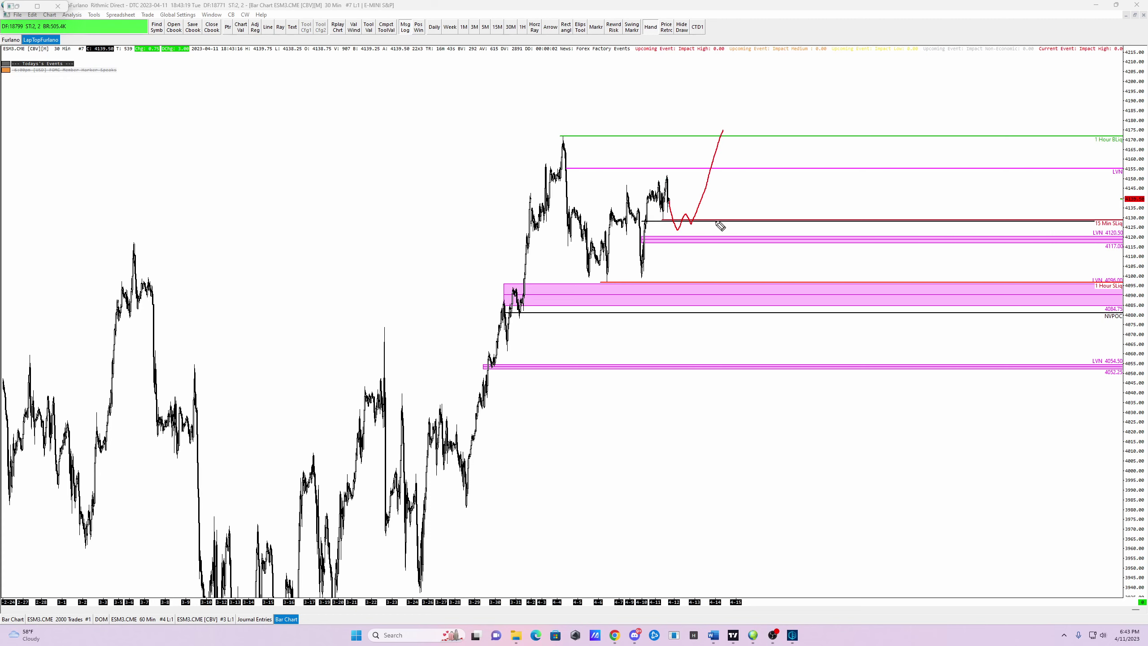
pyautogui.moveTo(672, 201)
pyautogui.mouseDown()
pyautogui.moveTo(679, 240)
pyautogui.moveTo(710, 194)
pyautogui.mouseUp()
pyautogui.moveTo(679, 242); pyautogui.dragTo(682, 268)
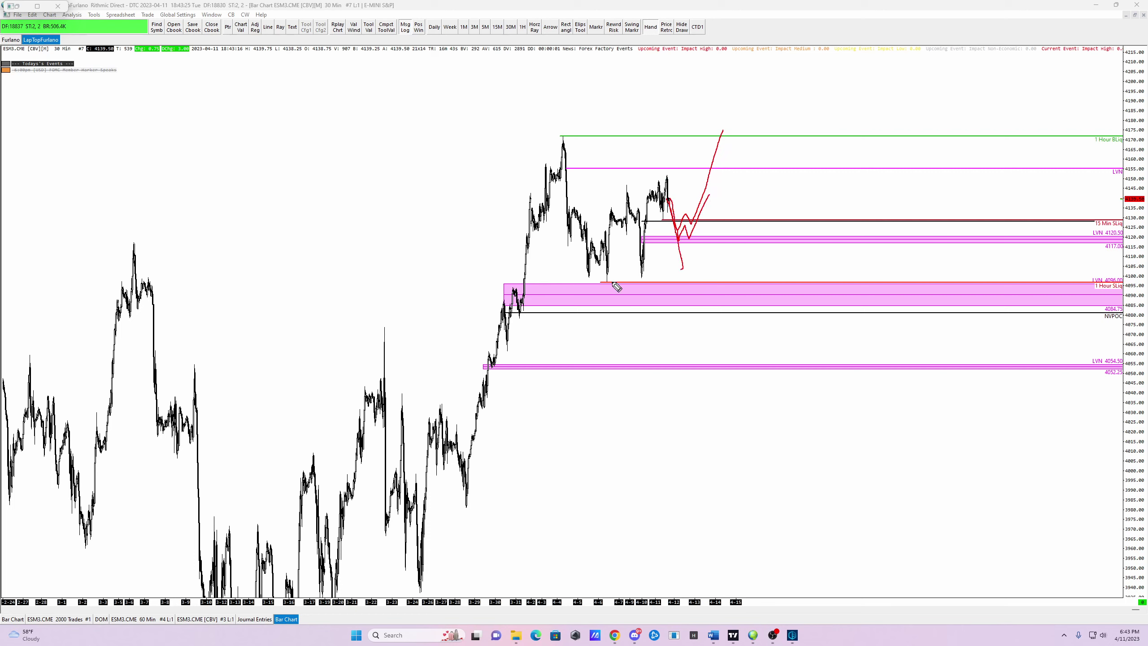
pyautogui.moveTo(611, 281); pyautogui.dragTo(602, 281)
pyautogui.moveTo(682, 268)
pyautogui.mouseDown()
pyautogui.moveTo(689, 287)
pyautogui.moveTo(712, 285)
pyautogui.moveTo(697, 301)
pyautogui.moveTo(719, 284)
pyautogui.moveTo(735, 226)
pyautogui.mouseUp()
pyautogui.press('e')
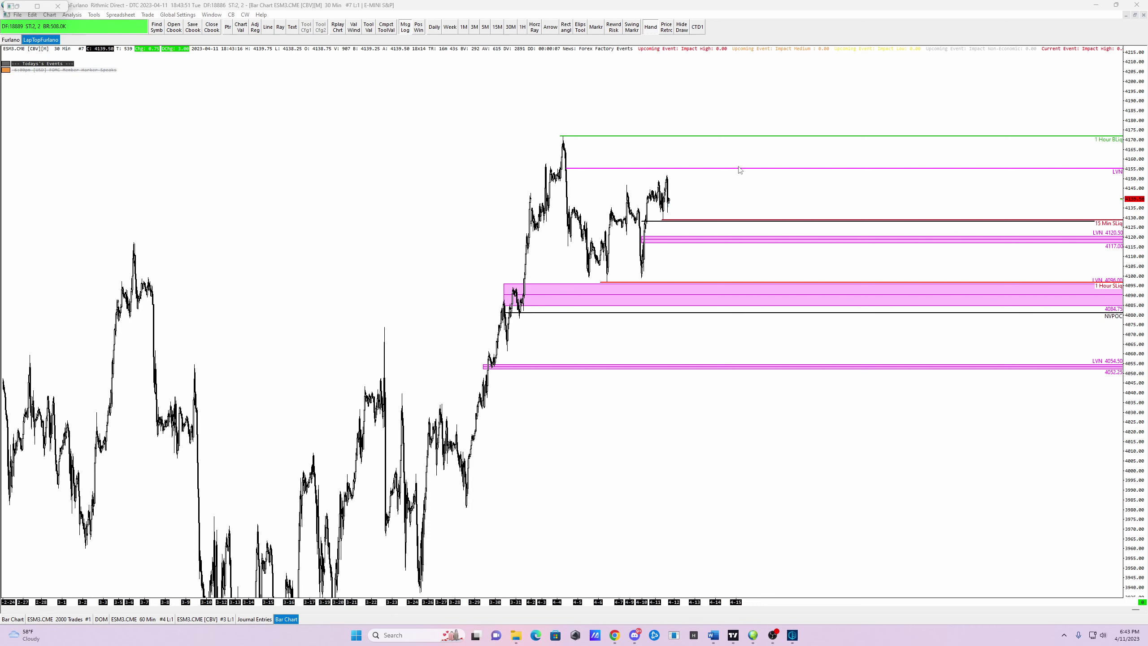
# Examine the 30-minute price action between the 1 Hour BLiq and the lower LVN levels at different scales.
pyautogui.moveTo(1144, 262); pyautogui.dragTo(1143, 185)
pyautogui.moveTo(902, 117); pyautogui.dragTo(836, 174)
pyautogui.moveTo(1135, 308); pyautogui.dragTo(1136, 384)
pyautogui.moveTo(754, 250); pyautogui.dragTo(1054, 171)
pyautogui.scroll(4, 951, 203)
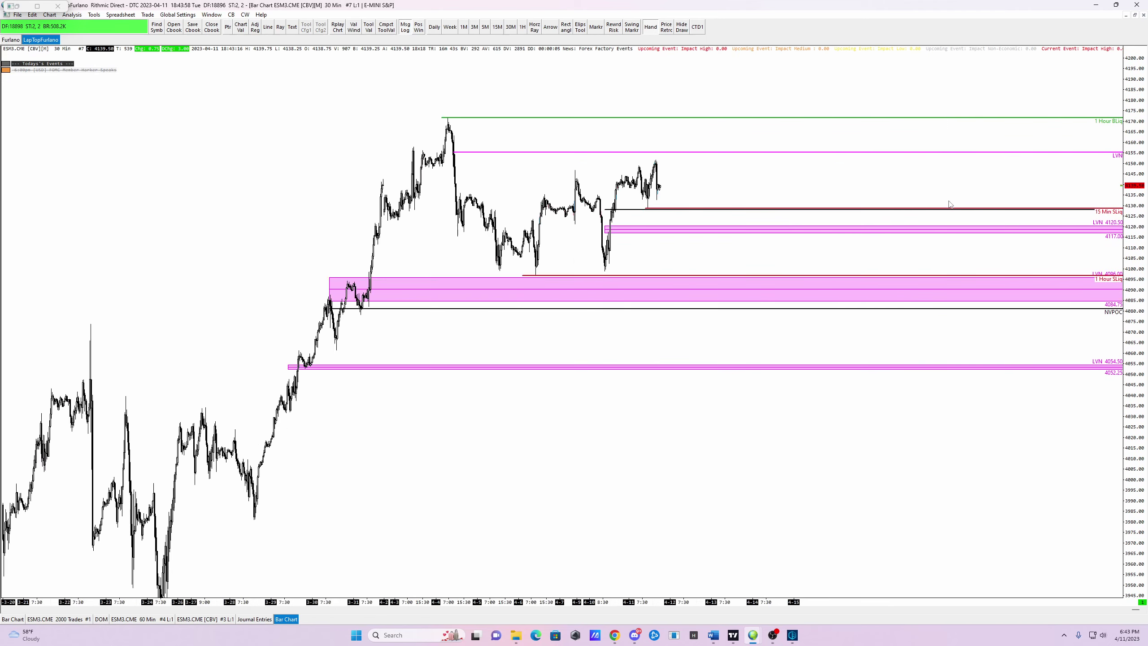
pyautogui.moveTo(430, 192); pyautogui.dragTo(836, 197)
pyautogui.moveTo(549, 194); pyautogui.dragTo(919, 192)
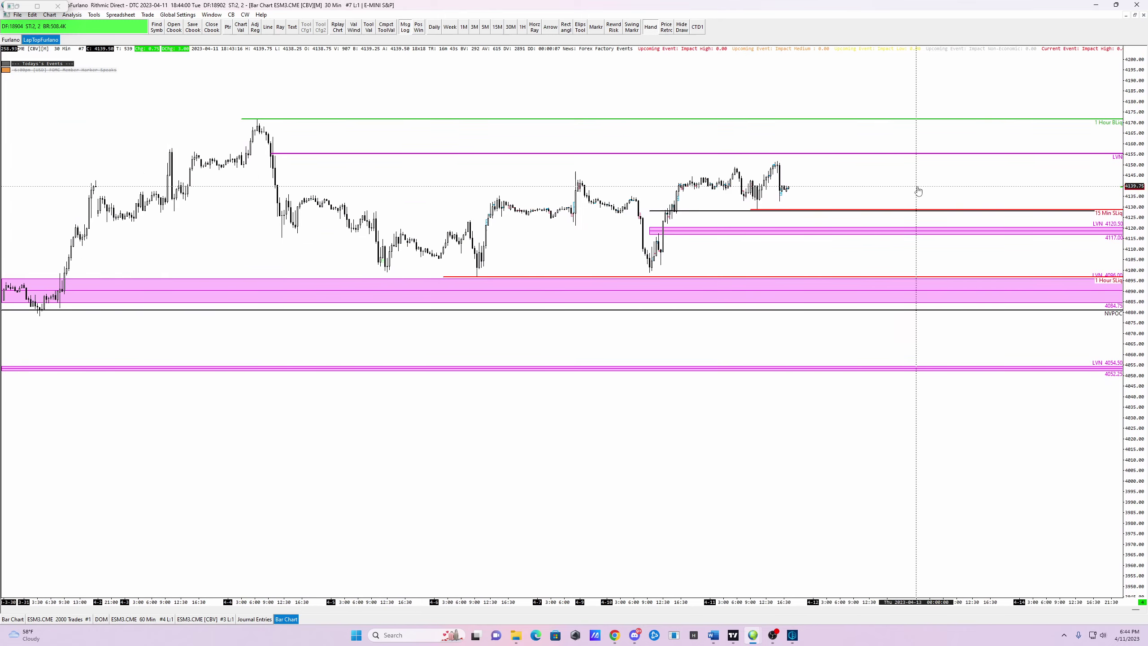
pyautogui.scroll(-2, 859, 192)
pyautogui.scroll(-3, 839, 194)
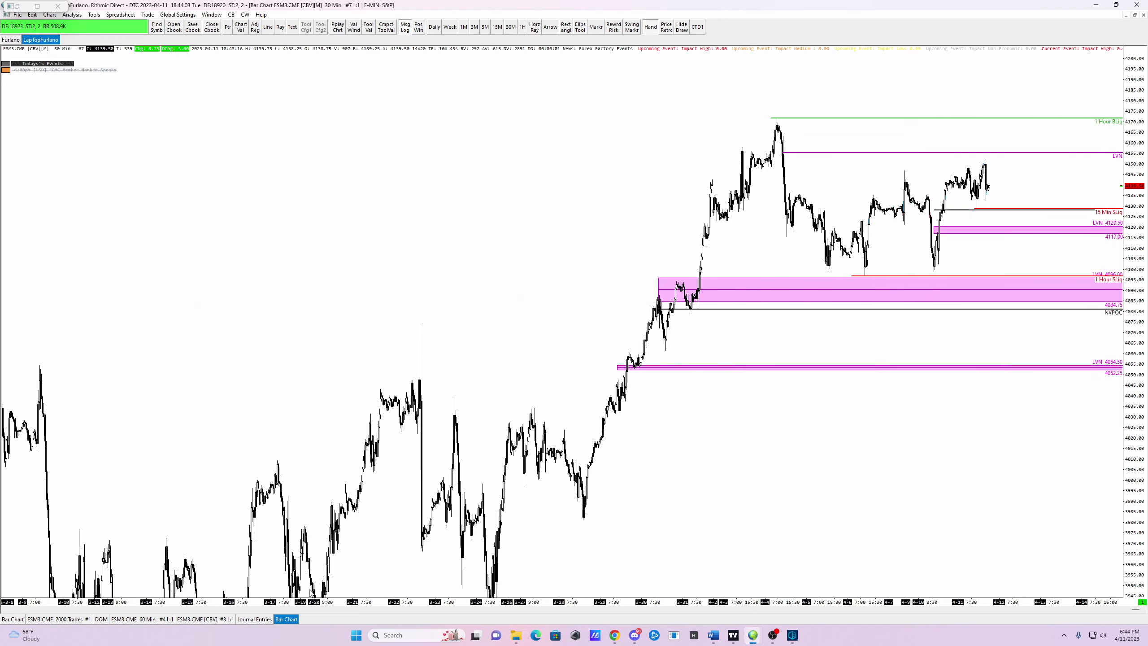
# Open the ESM3.CME 60 Min footprint chart, mark the 4-11 swing low and the sell-off bar after the high, and clear the marks.
pyautogui.click(168, 621)
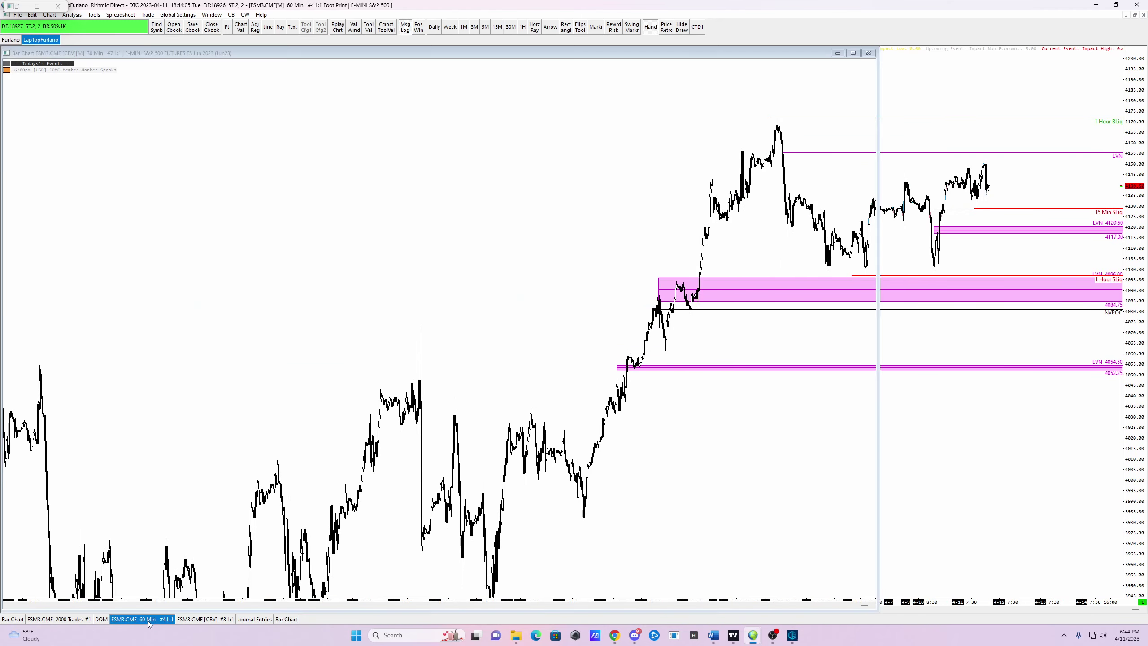
pyautogui.moveTo(708, 311); pyautogui.dragTo(509, 396)
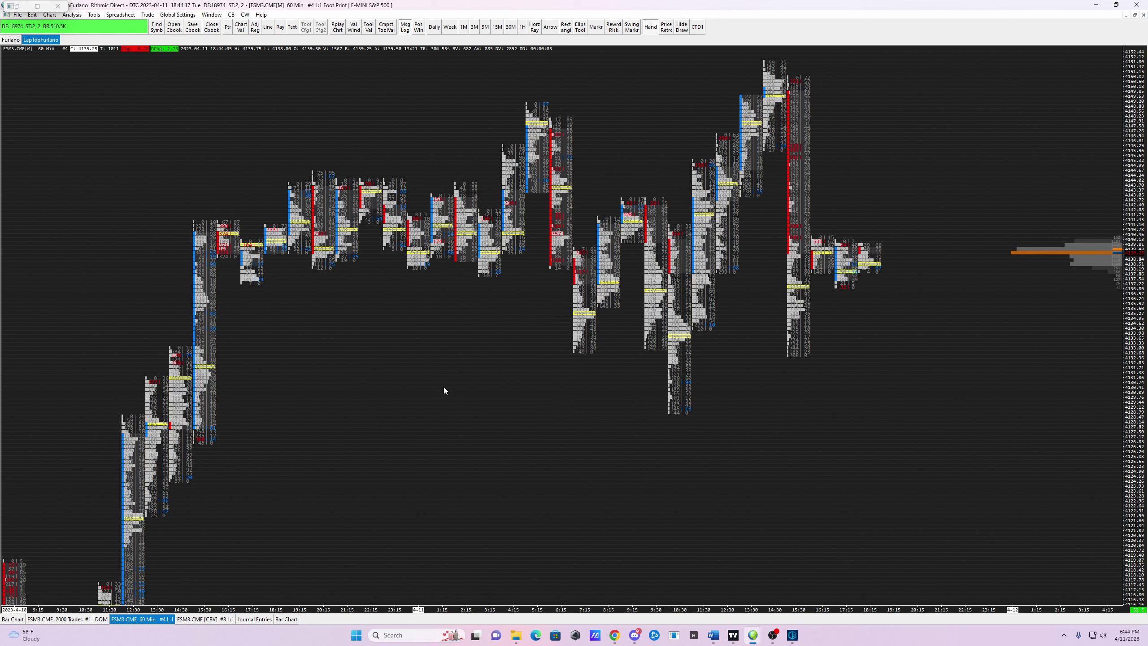
pyautogui.moveTo(368, 319); pyautogui.dragTo(464, 387)
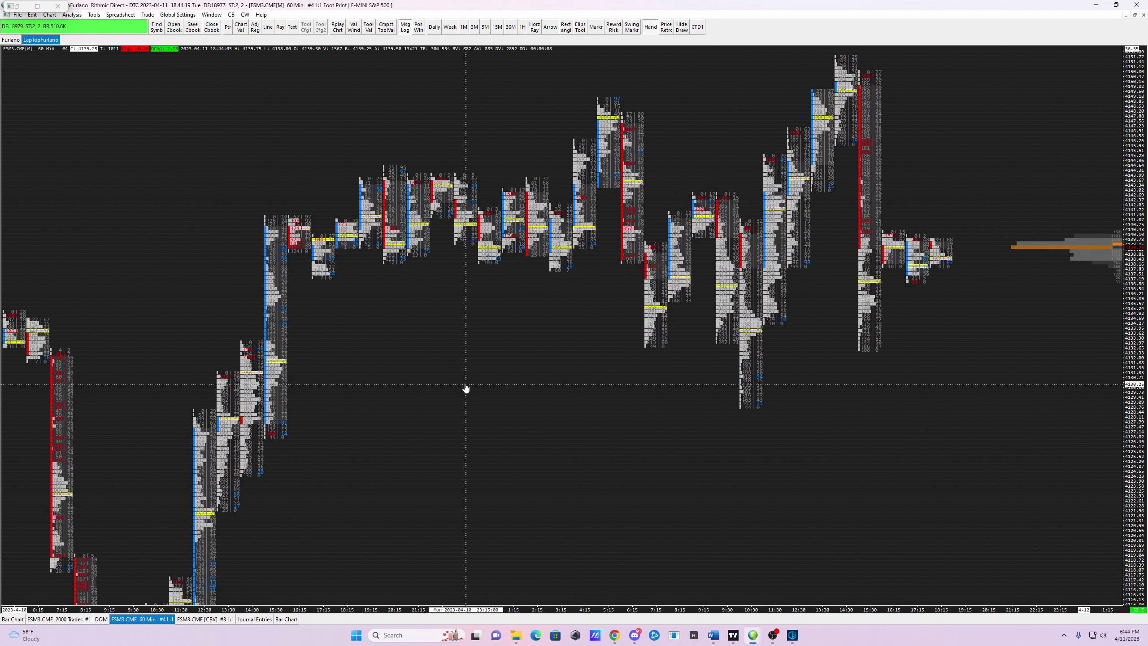
pyautogui.moveTo(1129, 355); pyautogui.dragTo(1134, 345)
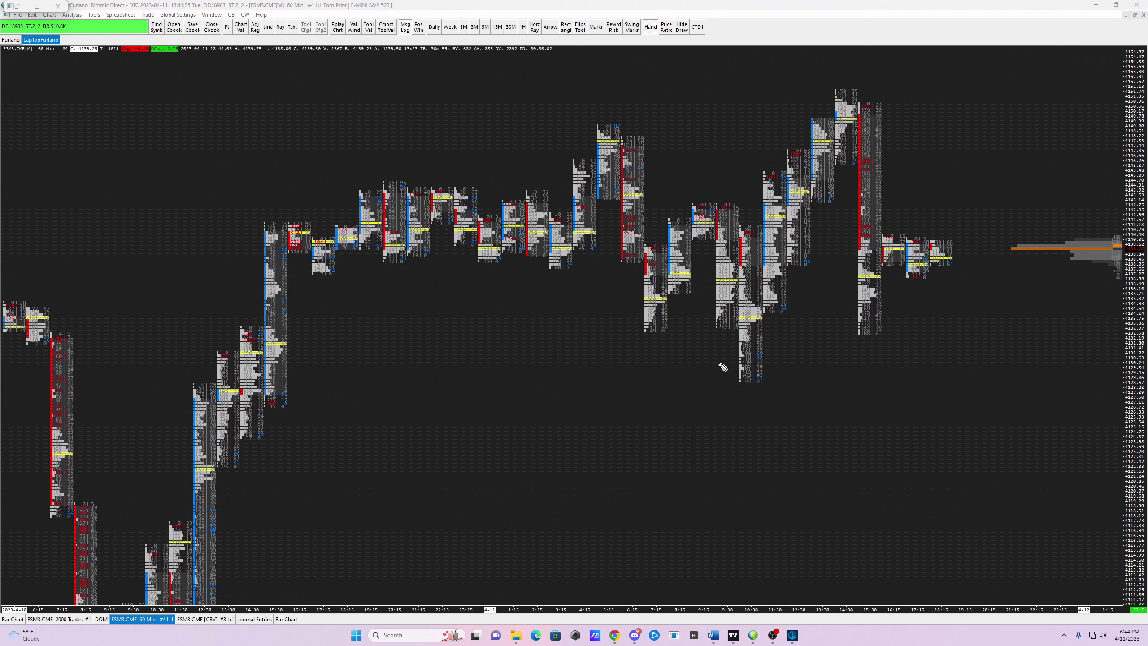
pyautogui.moveTo(710, 332); pyautogui.dragTo(738, 346)
pyautogui.moveTo(858, 70)
pyautogui.mouseDown()
pyautogui.moveTo(717, 224)
pyautogui.moveTo(947, 301)
pyautogui.moveTo(870, 104)
pyautogui.mouseUp()
pyautogui.press('Escape')
# Draw a rectangle from about 4133 down to about 4130, extending from the tall blue bar before 4-11 past the latest bars.
pyautogui.click(565, 28)
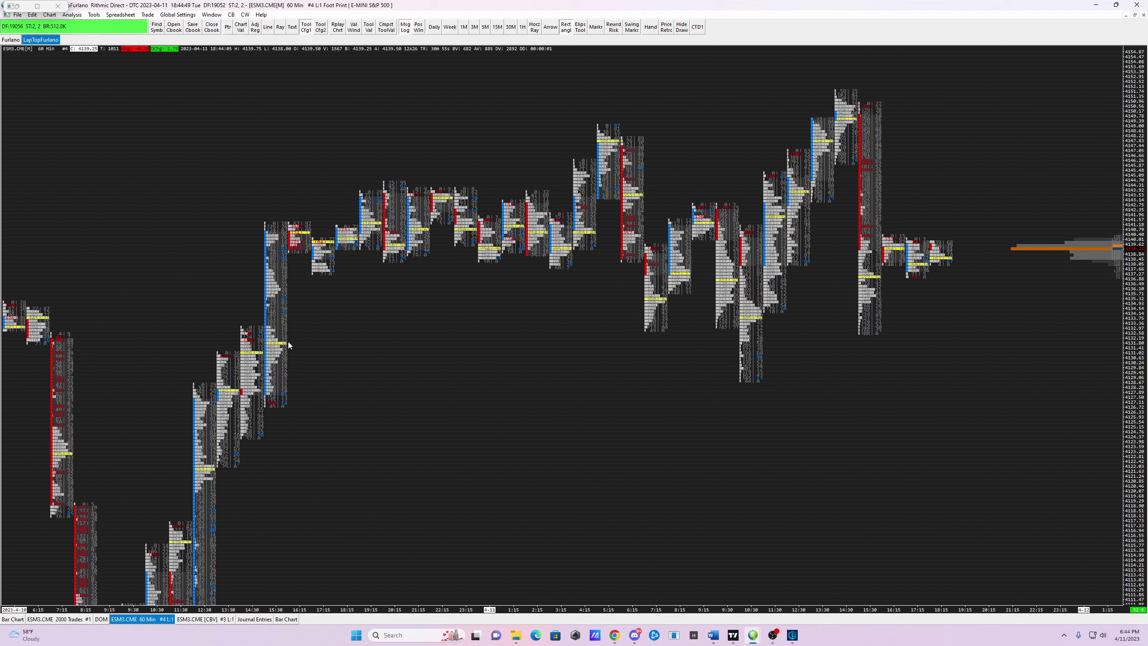
pyautogui.moveTo(268, 332)
pyautogui.mouseDown()
pyautogui.moveTo(344, 358)
pyautogui.moveTo(470, 365)
pyautogui.moveTo(1016, 367)
pyautogui.mouseUp()
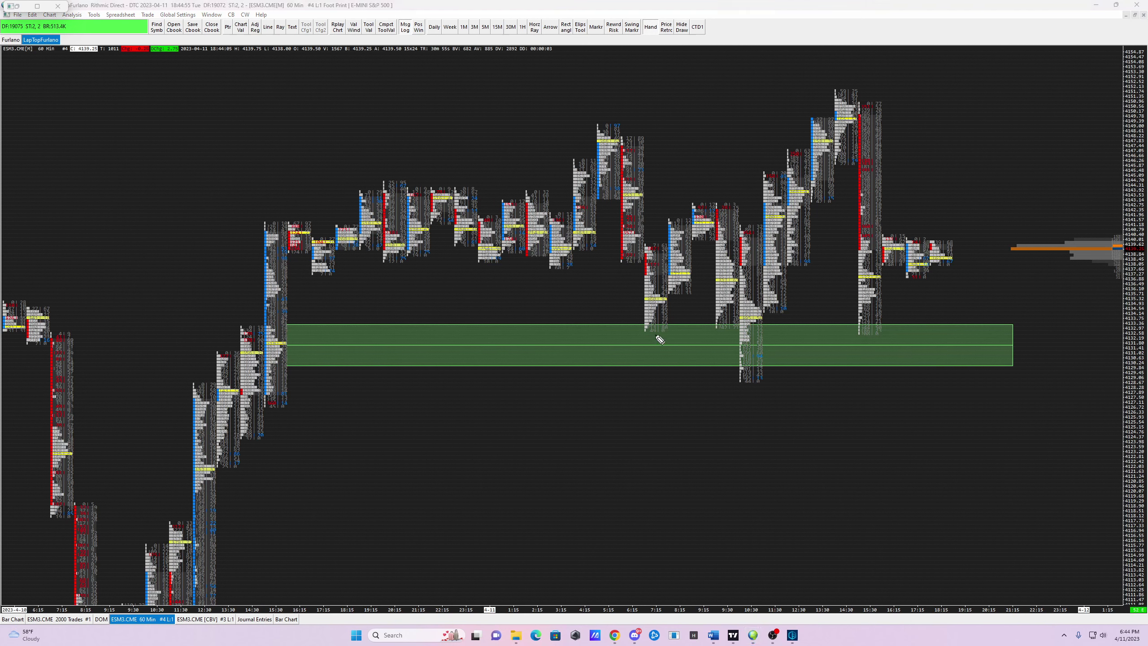
# Circle the three 4-11 lows that reach the green zone, sketch the price path into it, and clear the sketches.
pyautogui.moveTo(670, 326)
pyautogui.mouseDown()
pyautogui.moveTo(655, 316)
pyautogui.moveTo(661, 328)
pyautogui.mouseUp()
pyautogui.moveTo(772, 335)
pyautogui.mouseDown()
pyautogui.moveTo(777, 363)
pyautogui.moveTo(774, 335)
pyautogui.mouseUp()
pyautogui.moveTo(884, 335); pyautogui.dragTo(872, 322)
pyautogui.moveTo(267, 304)
pyautogui.mouseDown()
pyautogui.moveTo(519, 242)
pyautogui.moveTo(634, 292)
pyautogui.moveTo(710, 239)
pyautogui.moveTo(765, 362)
pyautogui.mouseUp()
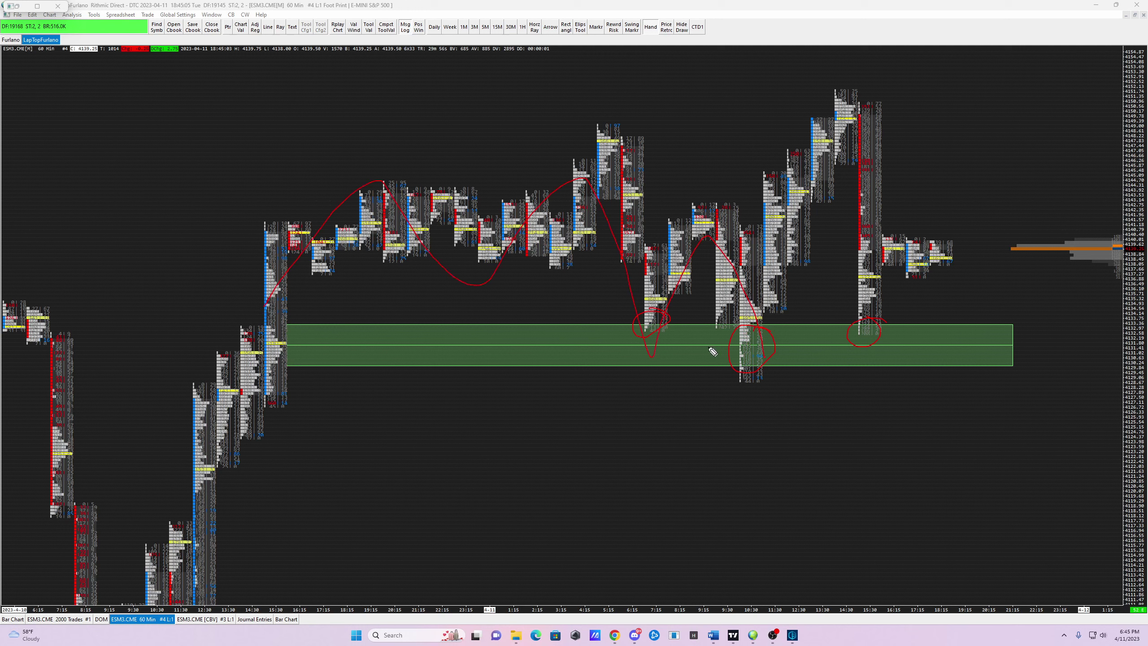
pyautogui.press('Escape')
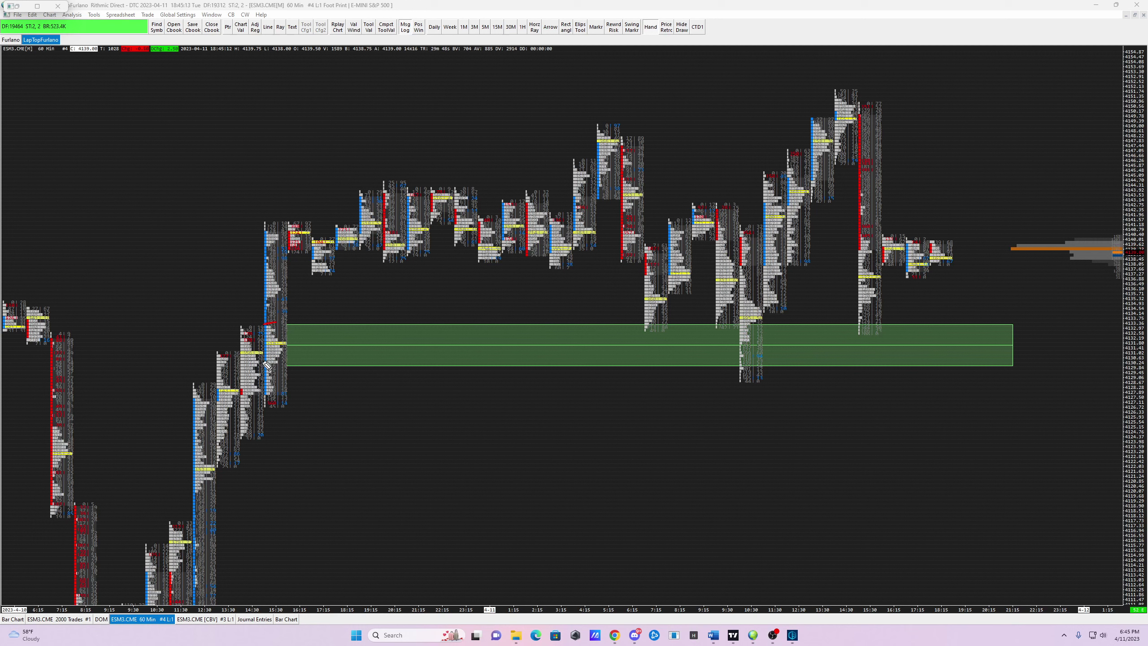
# Mark the volume area of the bar where the green zone starts and of the bars just before it, and clear the marks.
pyautogui.moveTo(265, 362); pyautogui.dragTo(271, 326)
pyautogui.moveTo(267, 325); pyautogui.dragTo(298, 319)
pyautogui.moveTo(267, 361); pyautogui.dragTo(271, 357)
pyautogui.moveTo(251, 349); pyautogui.dragTo(230, 348)
pyautogui.moveTo(242, 392); pyautogui.dragTo(264, 391)
pyautogui.moveTo(232, 353); pyautogui.dragTo(257, 376)
pyautogui.moveTo(257, 358); pyautogui.dragTo(233, 376)
pyautogui.press('Delete')
# Outline the profile bar at the top of the early 4-11 rally, sketch an example in the empty space above, and clear the marks.
pyautogui.moveTo(595, 118)
pyautogui.mouseDown()
pyautogui.moveTo(607, 193)
pyautogui.moveTo(624, 140)
pyautogui.moveTo(614, 193)
pyautogui.mouseUp()
pyautogui.moveTo(597, 133)
pyautogui.mouseDown()
pyautogui.moveTo(618, 134)
pyautogui.moveTo(622, 155)
pyautogui.moveTo(603, 144)
pyautogui.mouseUp()
pyautogui.moveTo(597, 136); pyautogui.dragTo(586, 135)
pyautogui.moveTo(417, 71)
pyautogui.mouseDown()
pyautogui.moveTo(437, 94)
pyautogui.moveTo(414, 125)
pyautogui.mouseUp()
pyautogui.moveTo(416, 71); pyautogui.dragTo(409, 59)
pyautogui.moveTo(415, 126)
pyautogui.mouseDown()
pyautogui.moveTo(413, 285)
pyautogui.moveTo(427, 283)
pyautogui.moveTo(401, 264)
pyautogui.moveTo(479, 91)
pyautogui.moveTo(537, 169)
pyautogui.moveTo(553, 270)
pyautogui.mouseUp()
pyautogui.press('Escape')
# Sketch a band from the early 4-11 sell-off bar, circle the green zone's origin, trace the swings to the session high, and clear everything.
pyautogui.moveTo(624, 185); pyautogui.dragTo(789, 211)
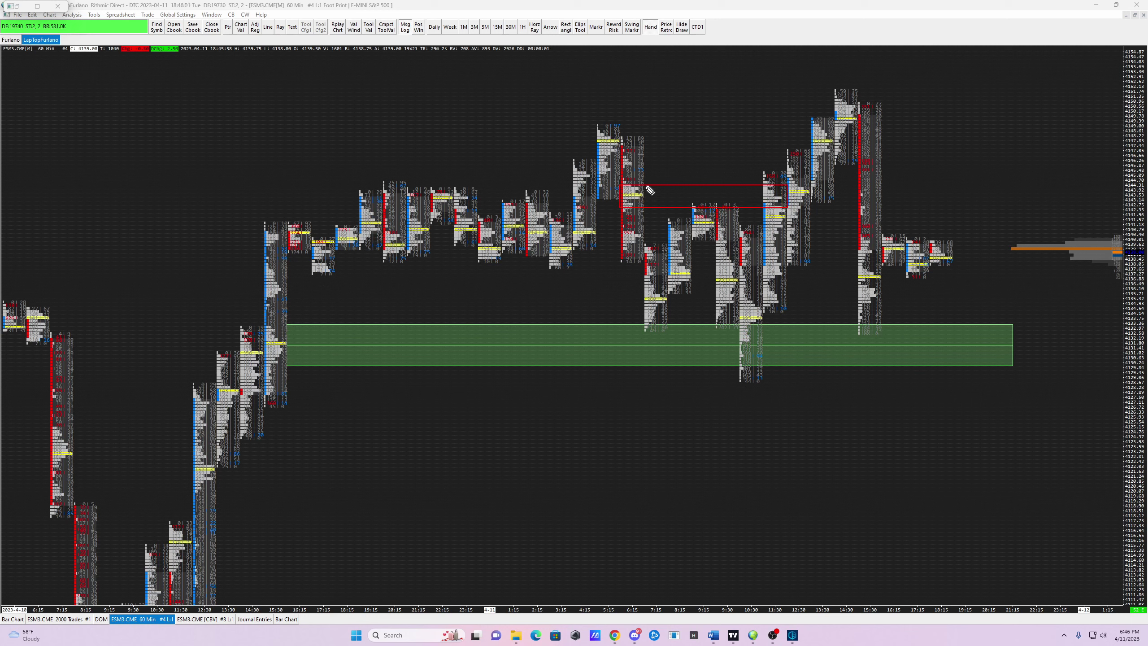
pyautogui.moveTo(645, 184)
pyautogui.mouseDown()
pyautogui.moveTo(614, 209)
pyautogui.moveTo(644, 184)
pyautogui.mouseUp()
pyautogui.moveTo(627, 234); pyautogui.dragTo(655, 322)
pyautogui.moveTo(307, 360)
pyautogui.mouseDown()
pyautogui.moveTo(287, 380)
pyautogui.moveTo(311, 346)
pyautogui.mouseUp()
pyautogui.moveTo(654, 311)
pyautogui.mouseDown()
pyautogui.moveTo(696, 221)
pyautogui.moveTo(733, 201)
pyautogui.moveTo(716, 215)
pyautogui.moveTo(755, 362)
pyautogui.moveTo(778, 228)
pyautogui.moveTo(831, 132)
pyautogui.mouseUp()
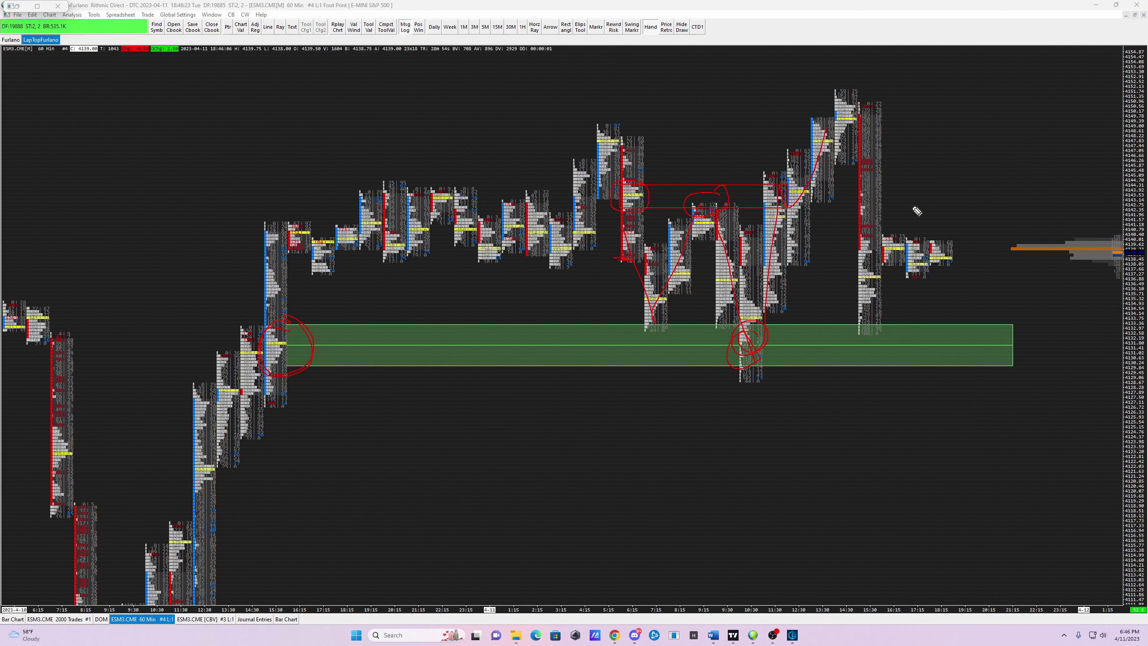
pyautogui.press('Escape')
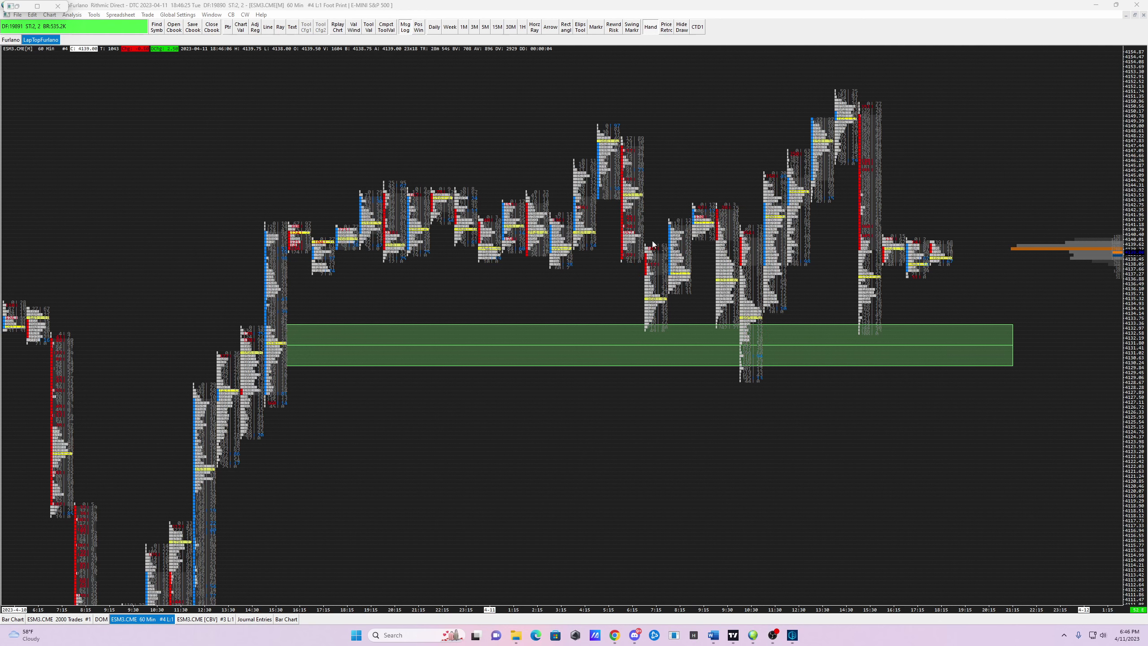
# Return to the Bar Chart, switch it to daily, and rescale it to fit the BLiq and SLiq levels around recent price.
pyautogui.click(287, 620)
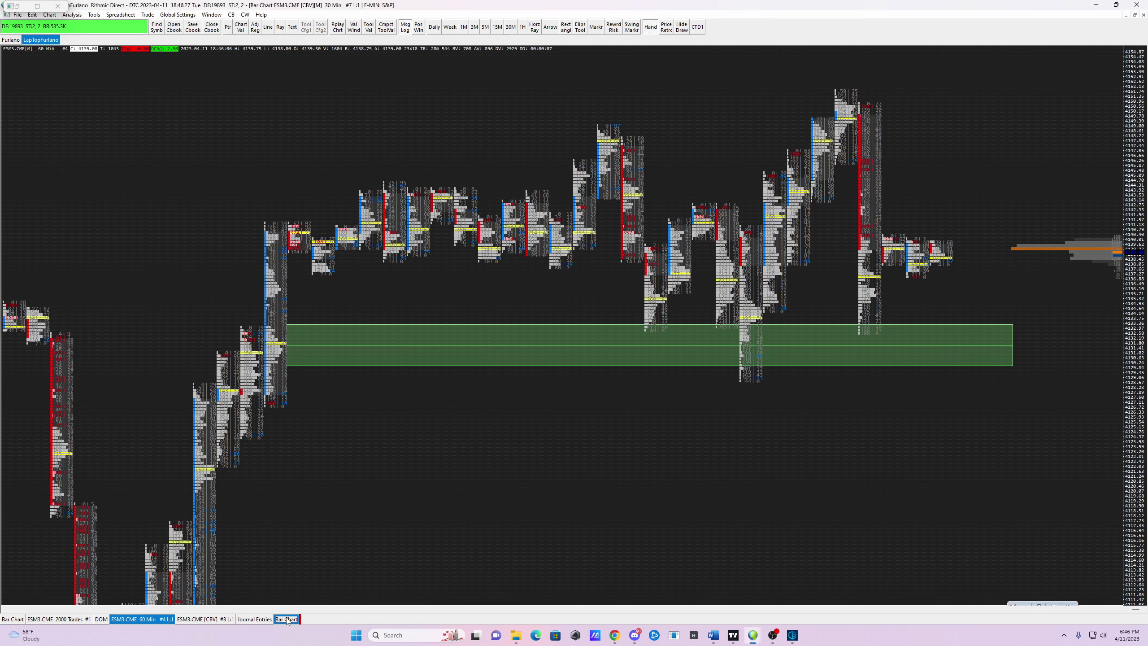
pyautogui.moveTo(706, 471); pyautogui.dragTo(449, 472)
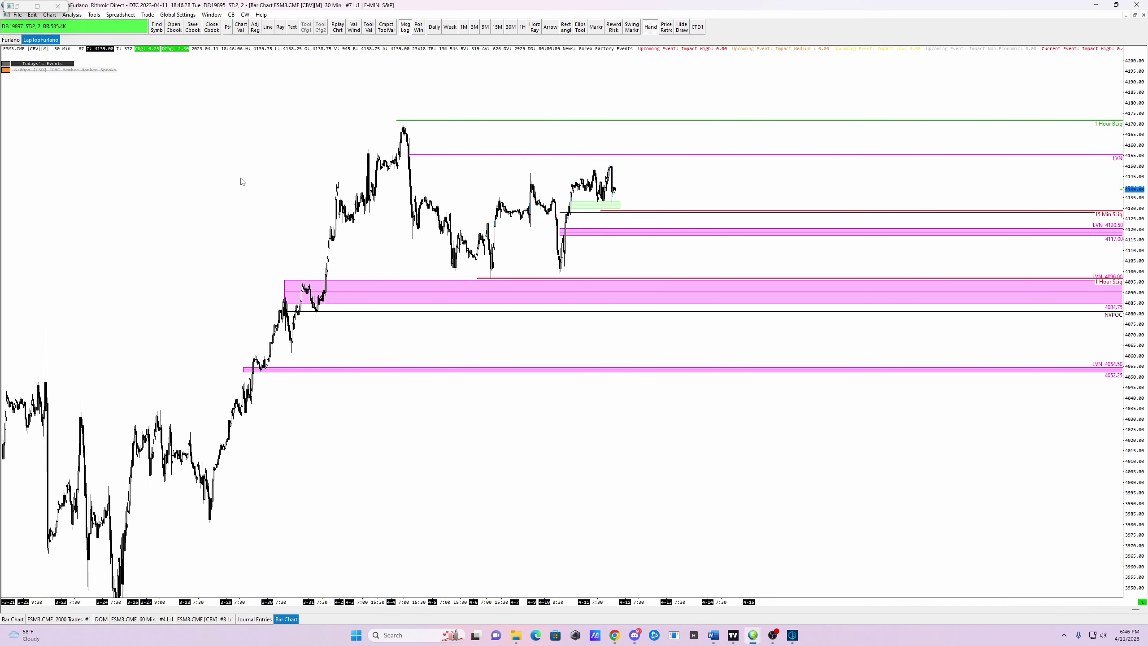
pyautogui.click(434, 29)
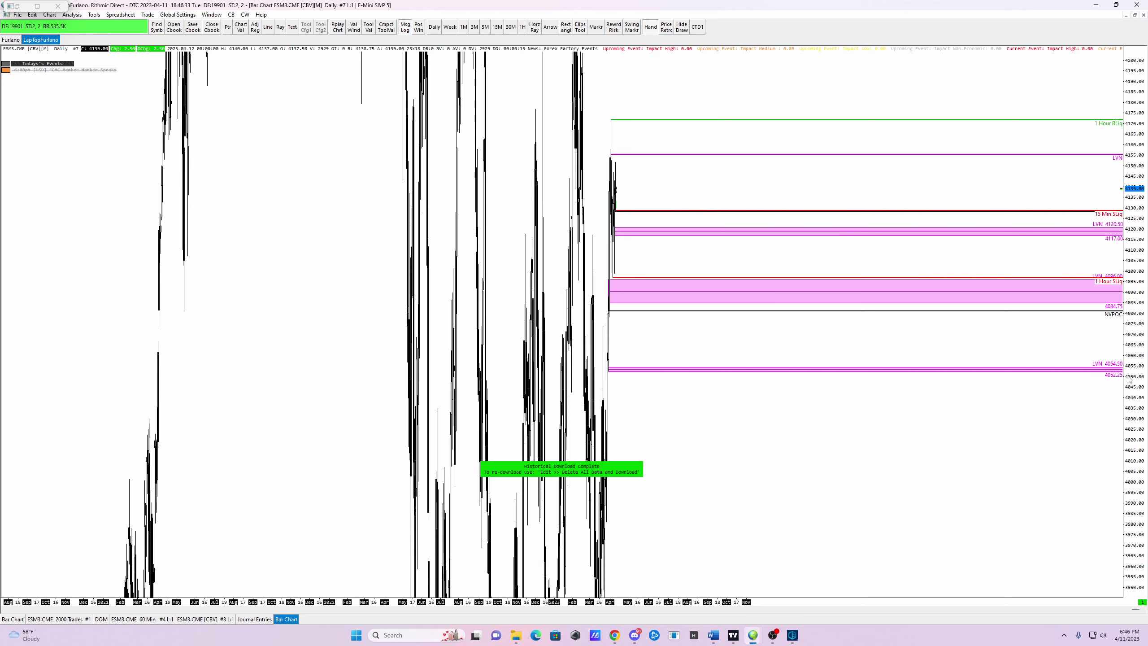
pyautogui.moveTo(1143, 361); pyautogui.dragTo(1141, 292)
pyautogui.moveTo(975, 304); pyautogui.dragTo(983, 363)
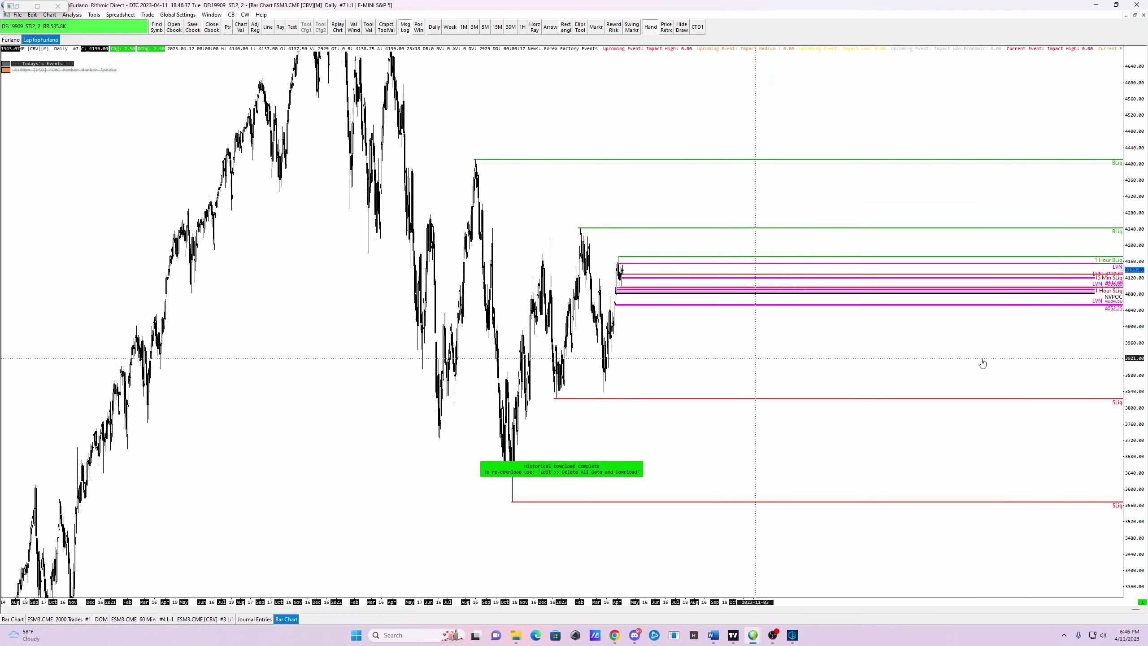
pyautogui.moveTo(1133, 374); pyautogui.dragTo(1134, 353)
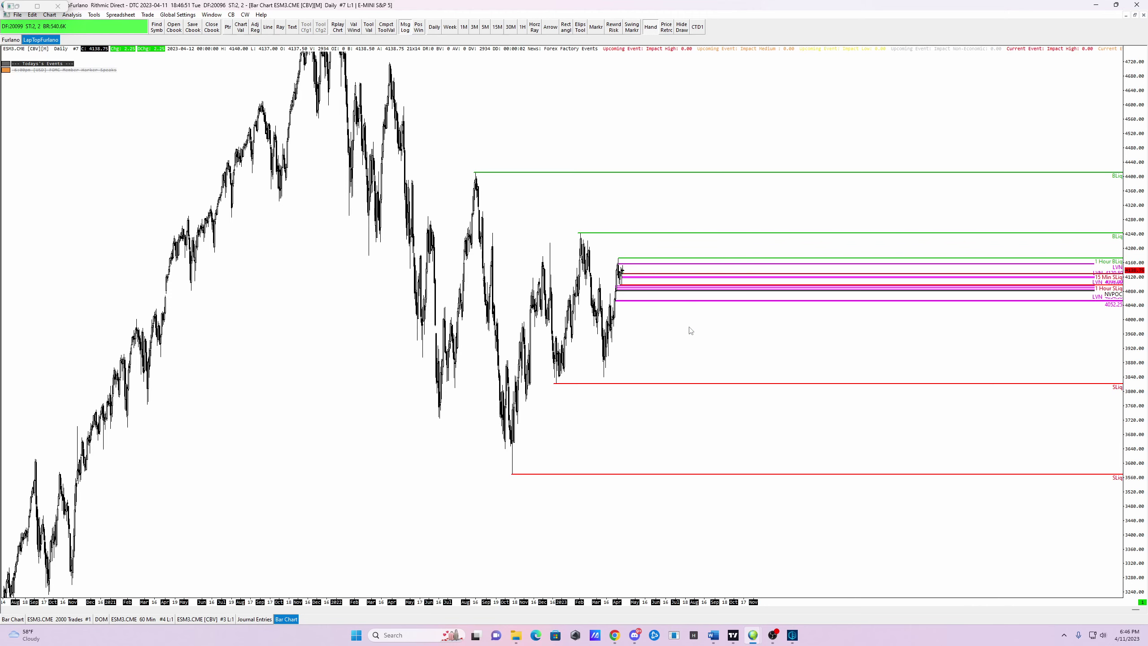
pyautogui.scroll(4, 669, 339)
pyautogui.moveTo(317, 357); pyautogui.dragTo(869, 336)
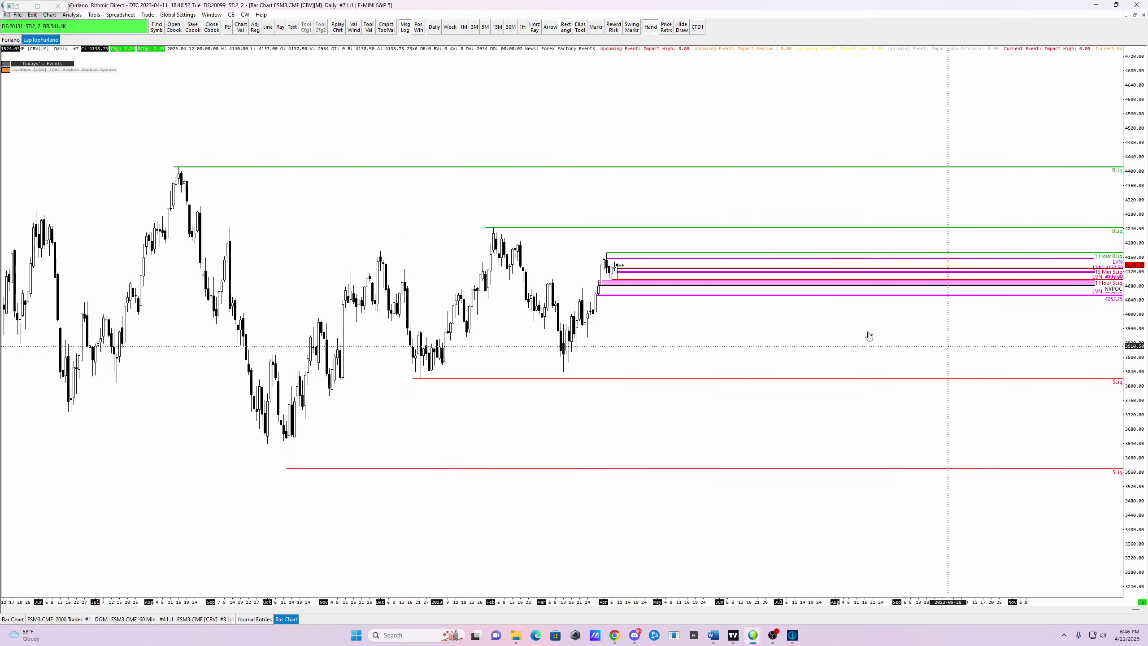
# Sketch a possible price path from the current daily price down through the LVN zones and up to the 1 Hour BLiq level, and clear it.
pyautogui.moveTo(1135, 333); pyautogui.dragTo(1133, 380)
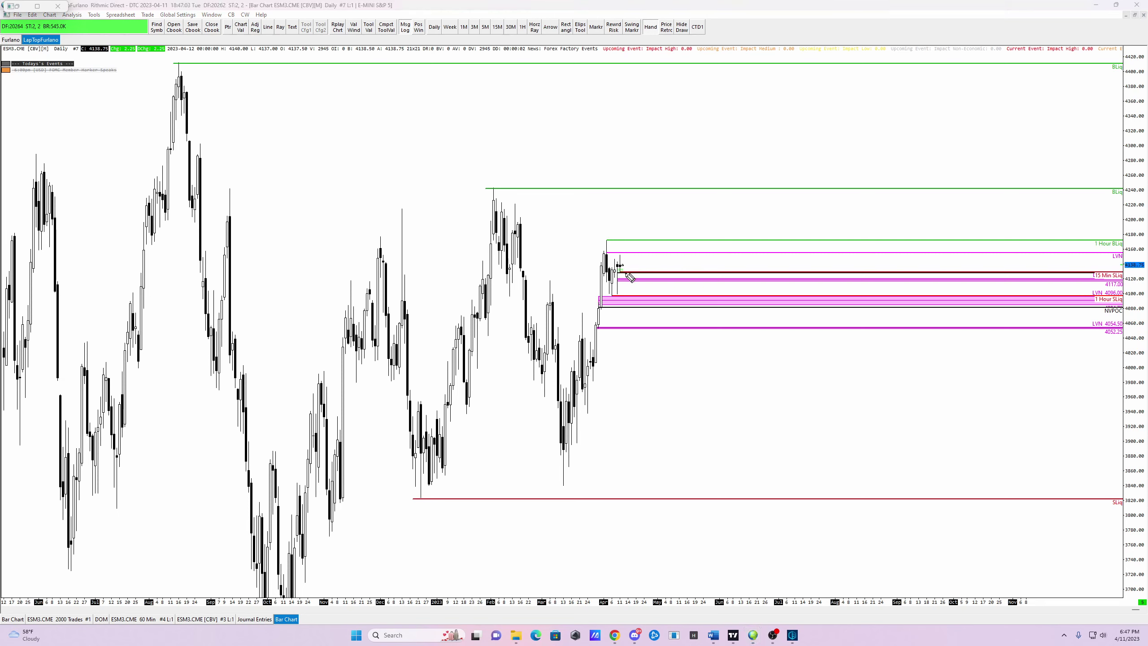
pyautogui.moveTo(626, 273)
pyautogui.mouseDown()
pyautogui.moveTo(724, 316)
pyautogui.moveTo(813, 322)
pyautogui.moveTo(842, 235)
pyautogui.mouseUp()
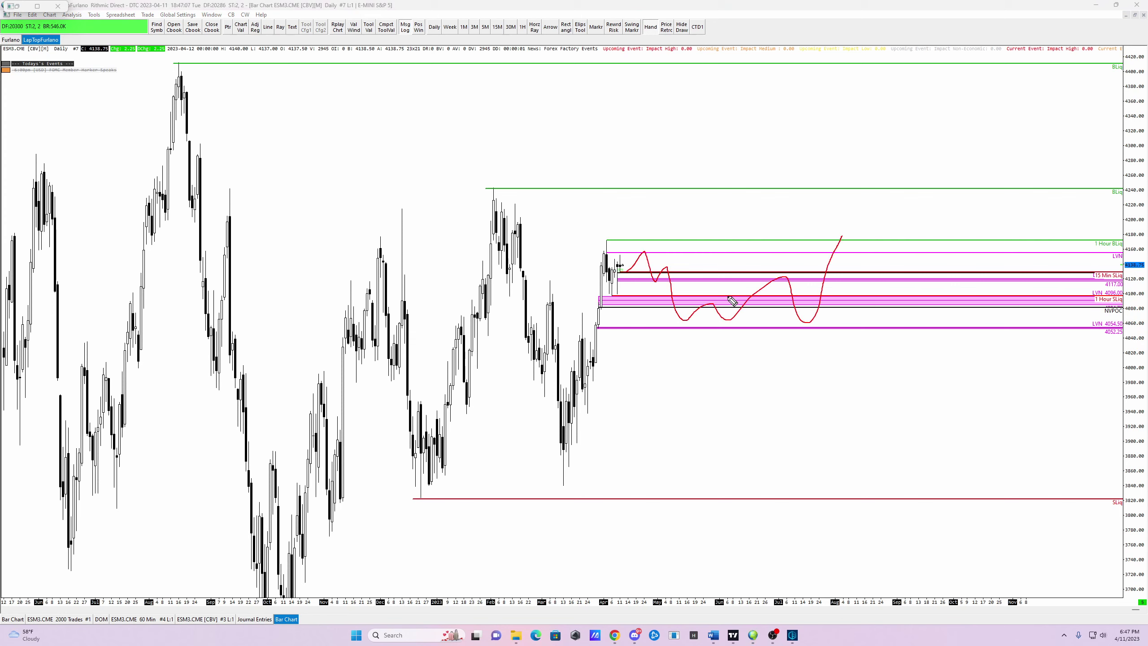
pyautogui.press('Delete')
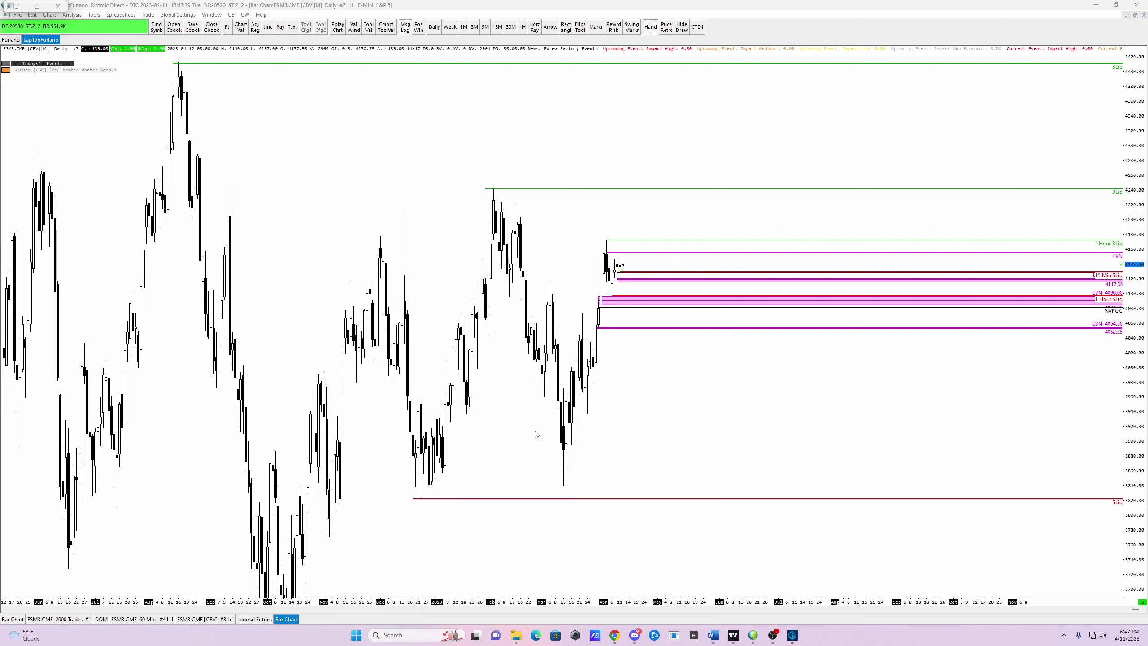
# Review the daily chart's longer history with its BLiq and SLiq levels, and bring up the recent sessions on the ESM3.CME [CBV] #3 profile chart.
pyautogui.moveTo(716, 392); pyautogui.dragTo(772, 383)
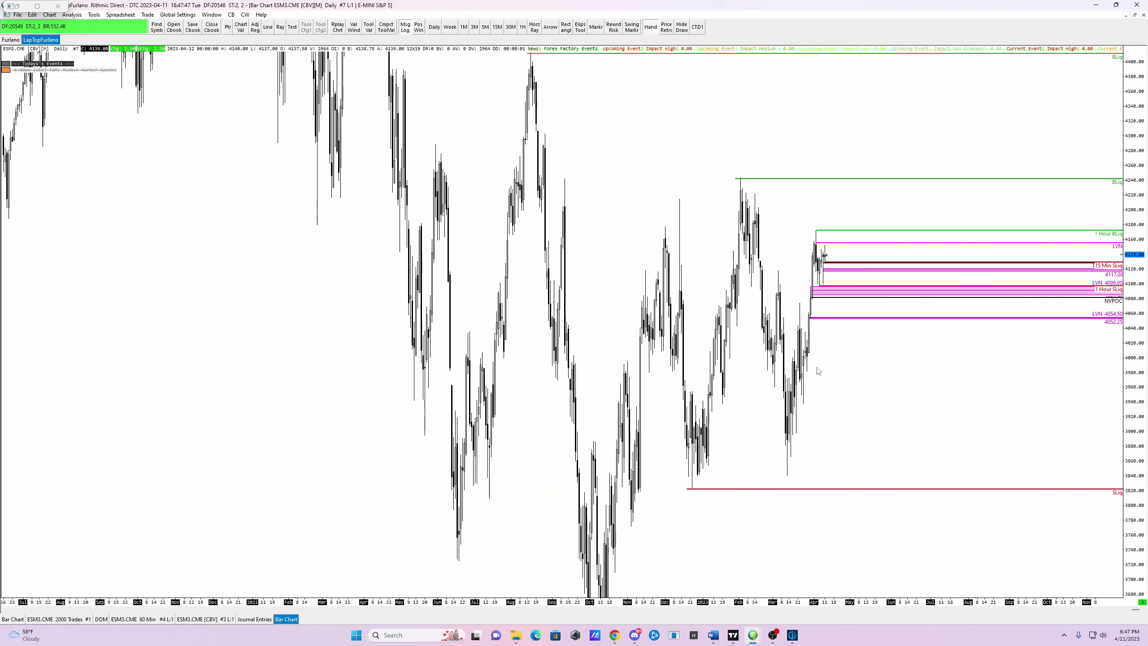
pyautogui.scroll(10, 812, 367)
pyautogui.moveTo(1134, 413); pyautogui.dragTo(1142, 378)
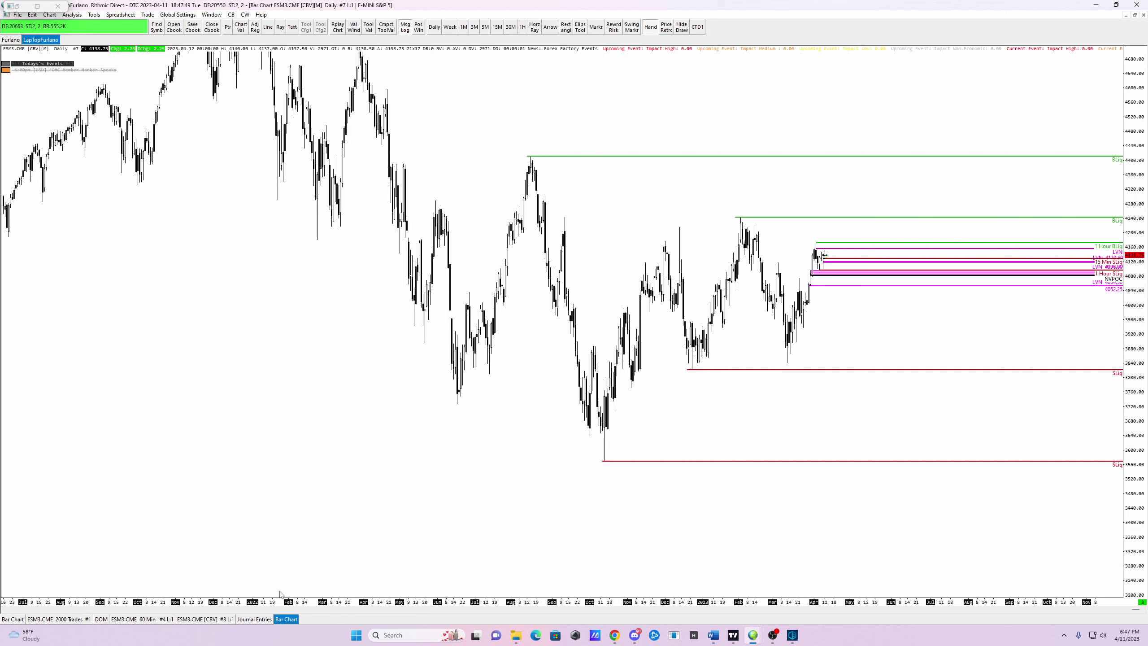
pyautogui.click(214, 619)
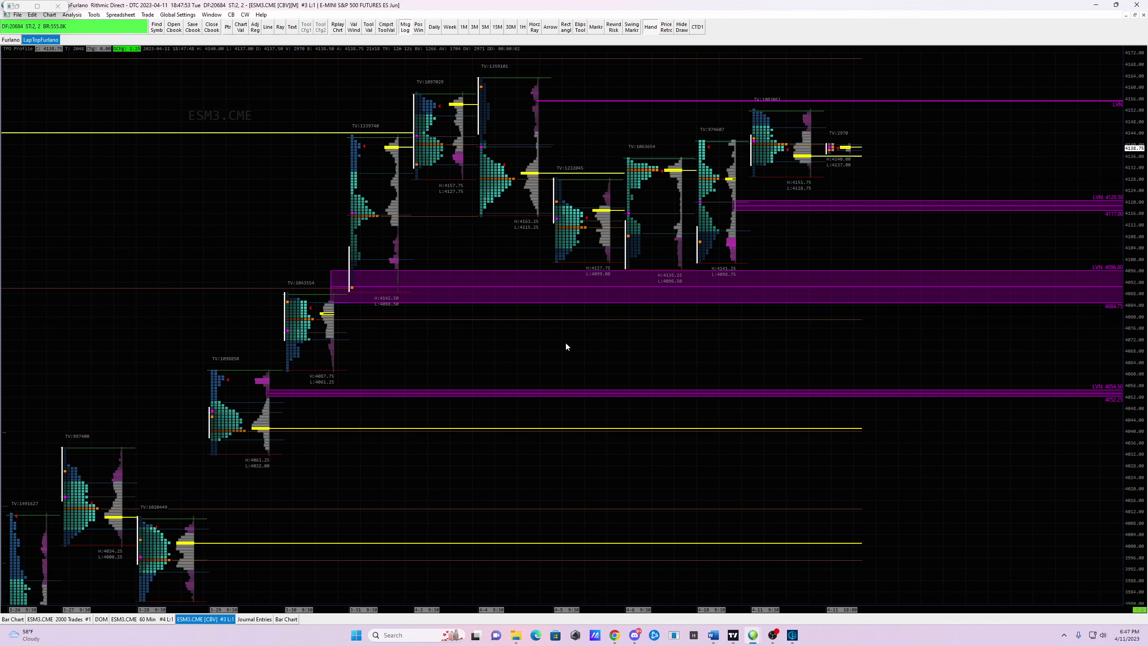
pyautogui.moveTo(566, 345); pyautogui.dragTo(628, 379)
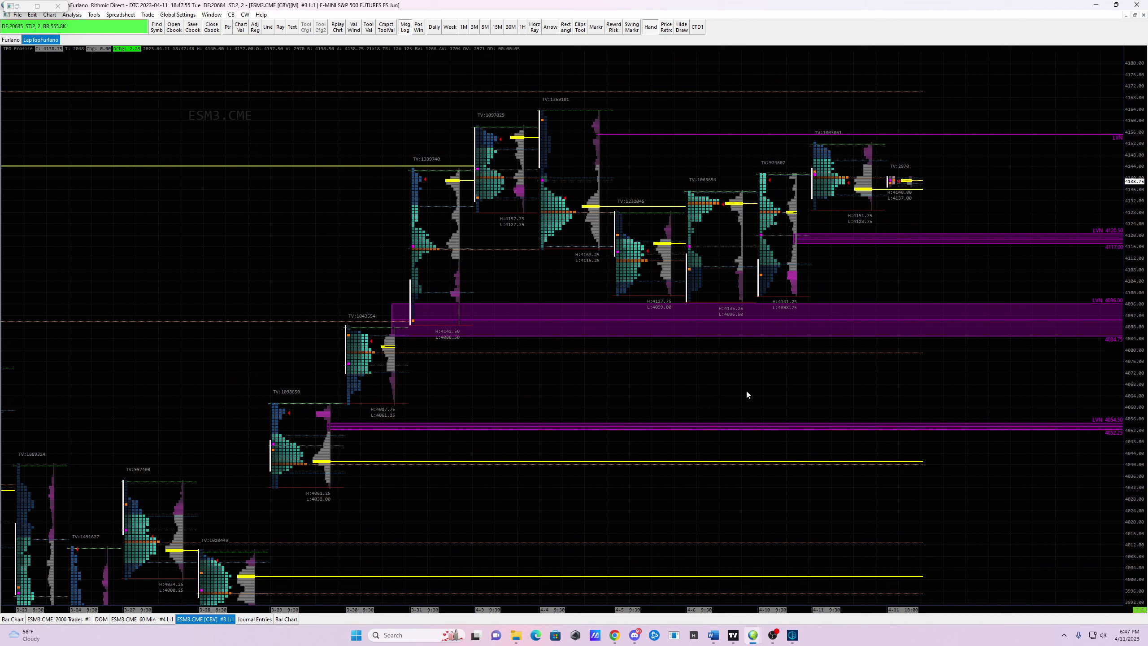